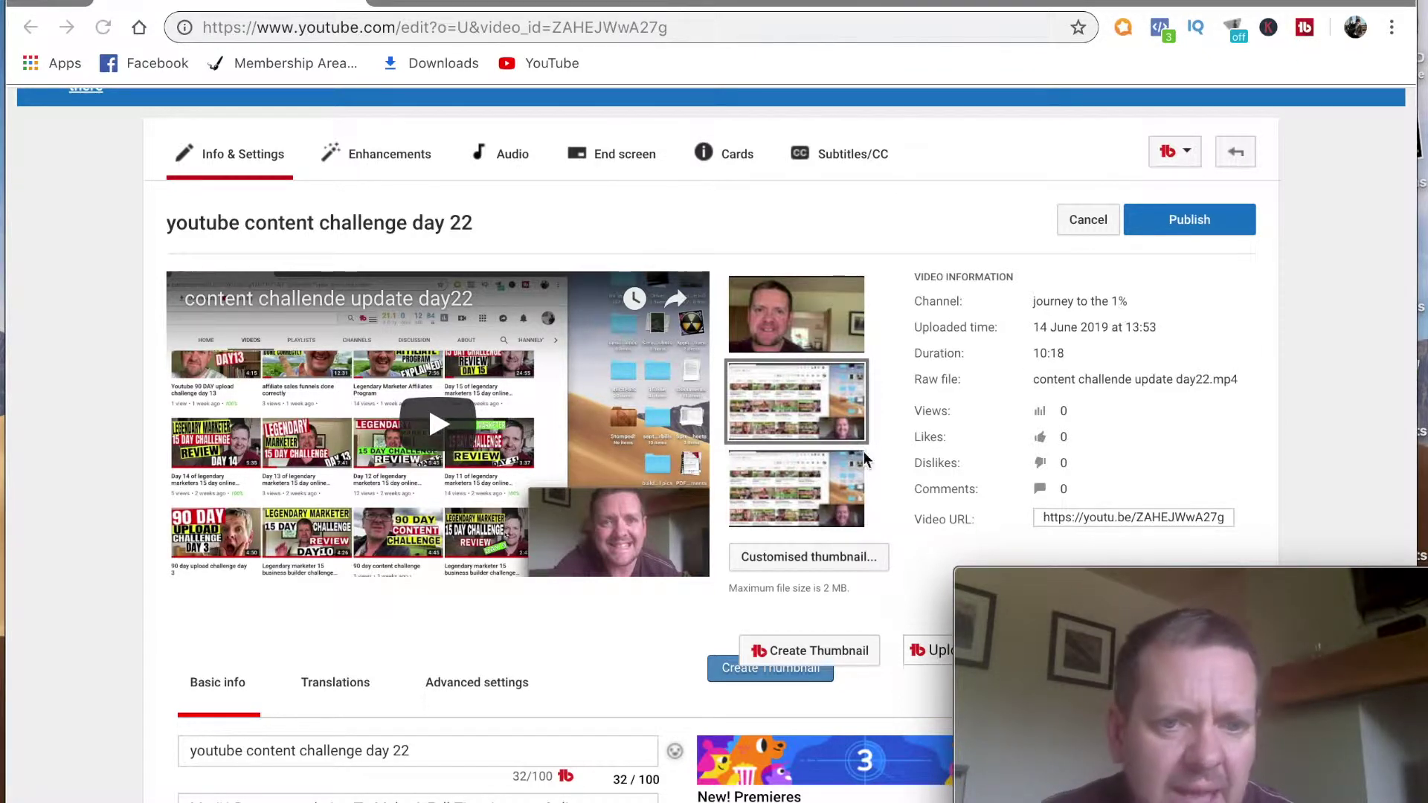
- Start a new thumbnail for the day 22 video with the Thumbnail Generator, using a still frame from the video as background
scroll(628, 601, "down", 5)
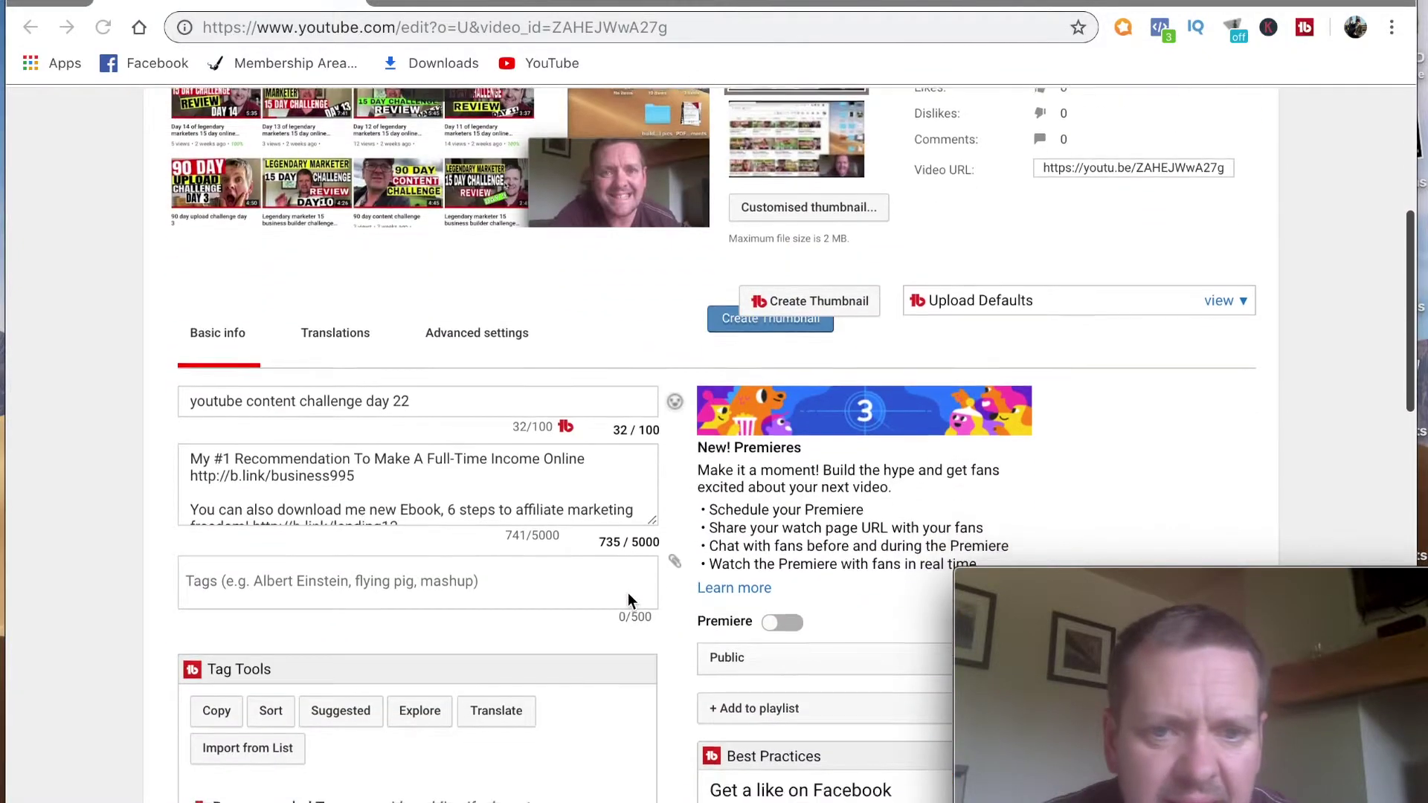
scroll(628, 601, "up", 4)
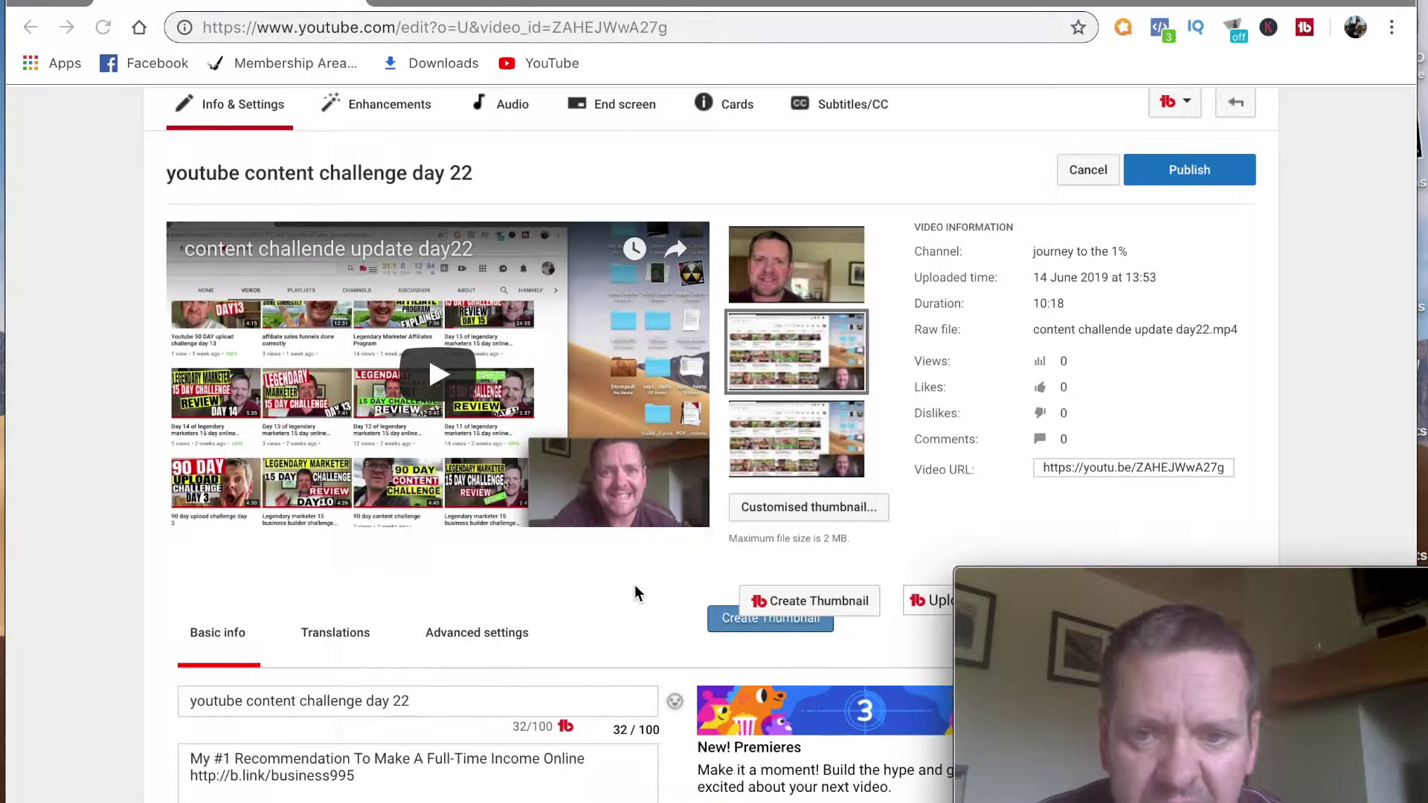
scroll(638, 590, "down", 1)
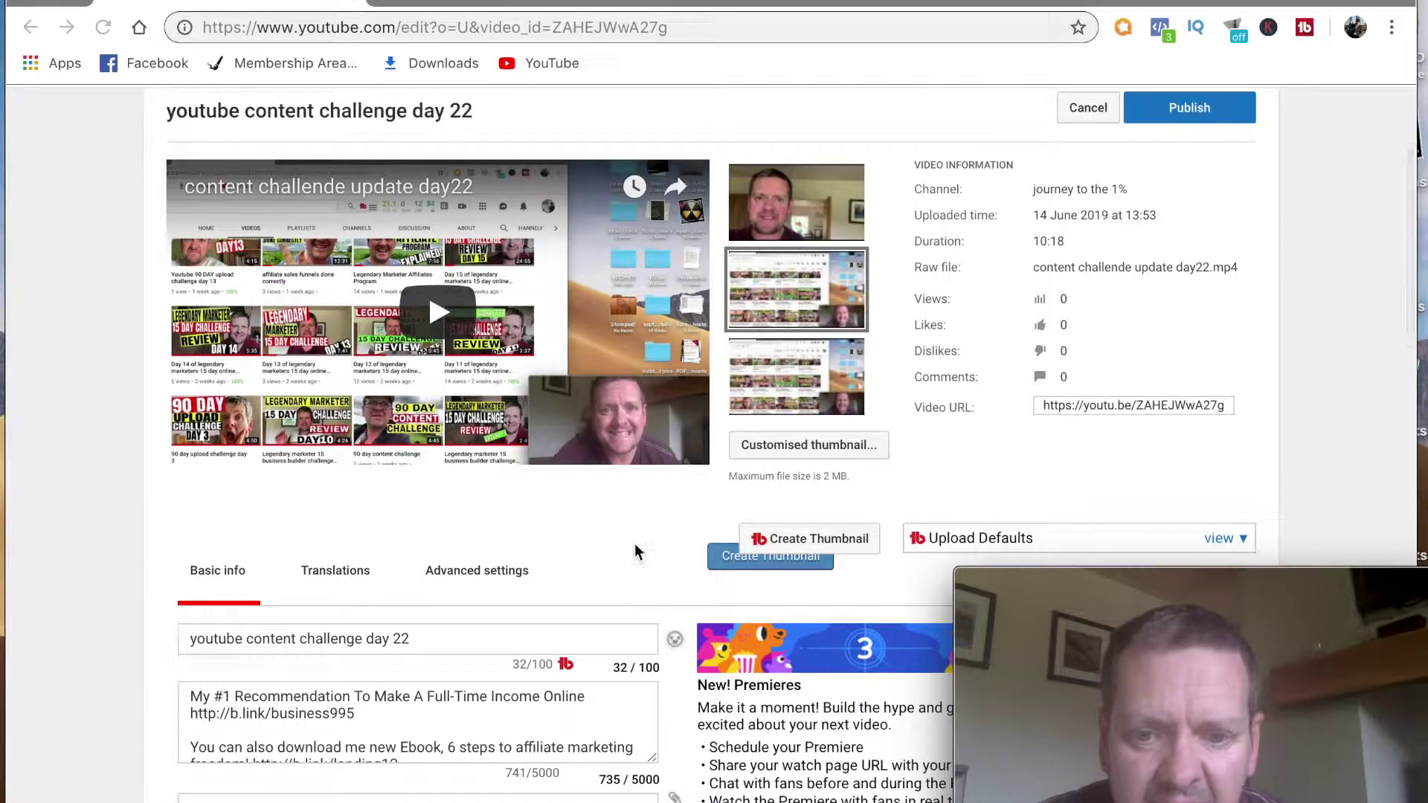
scroll(627, 506, "up", 1)
scroll(626, 506, "down", 4)
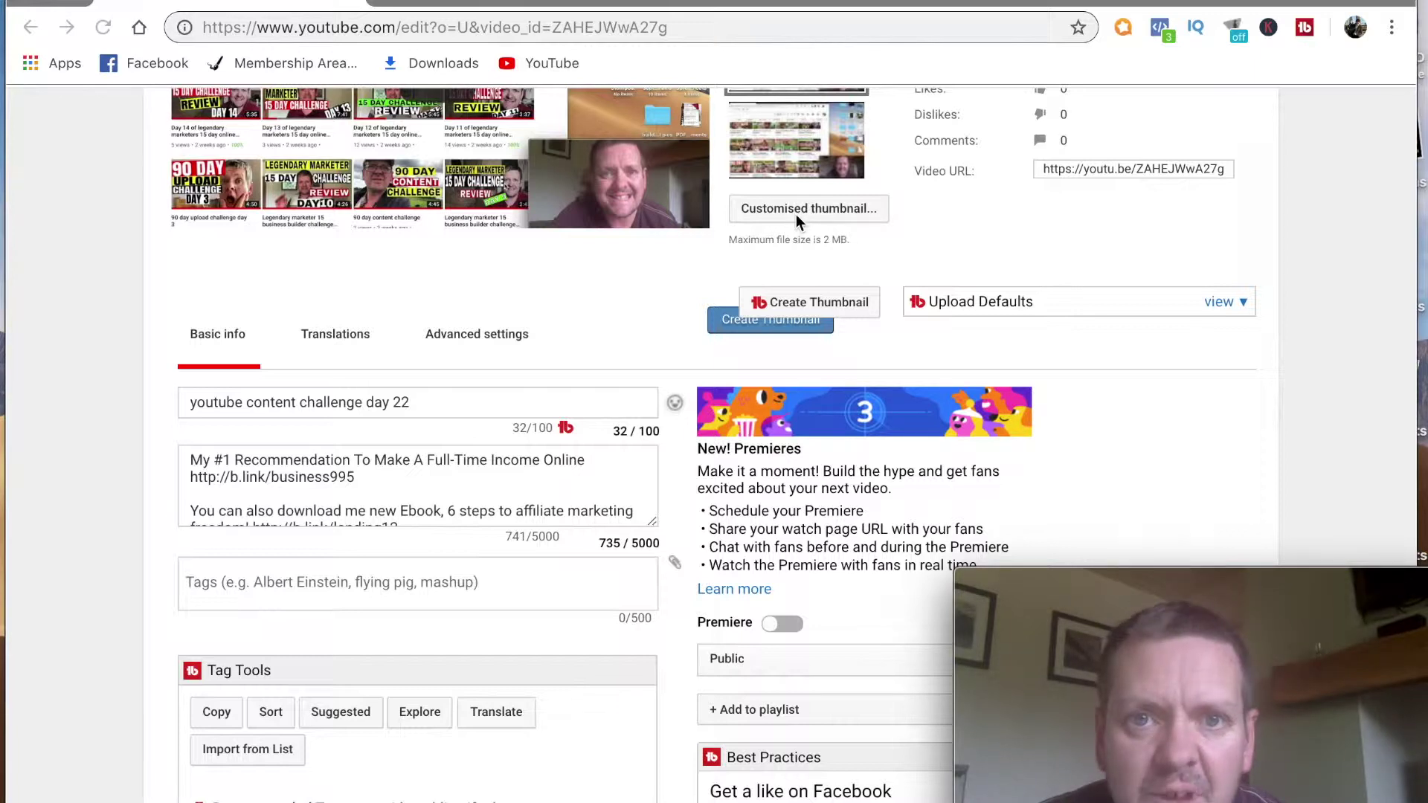
left_click(788, 305)
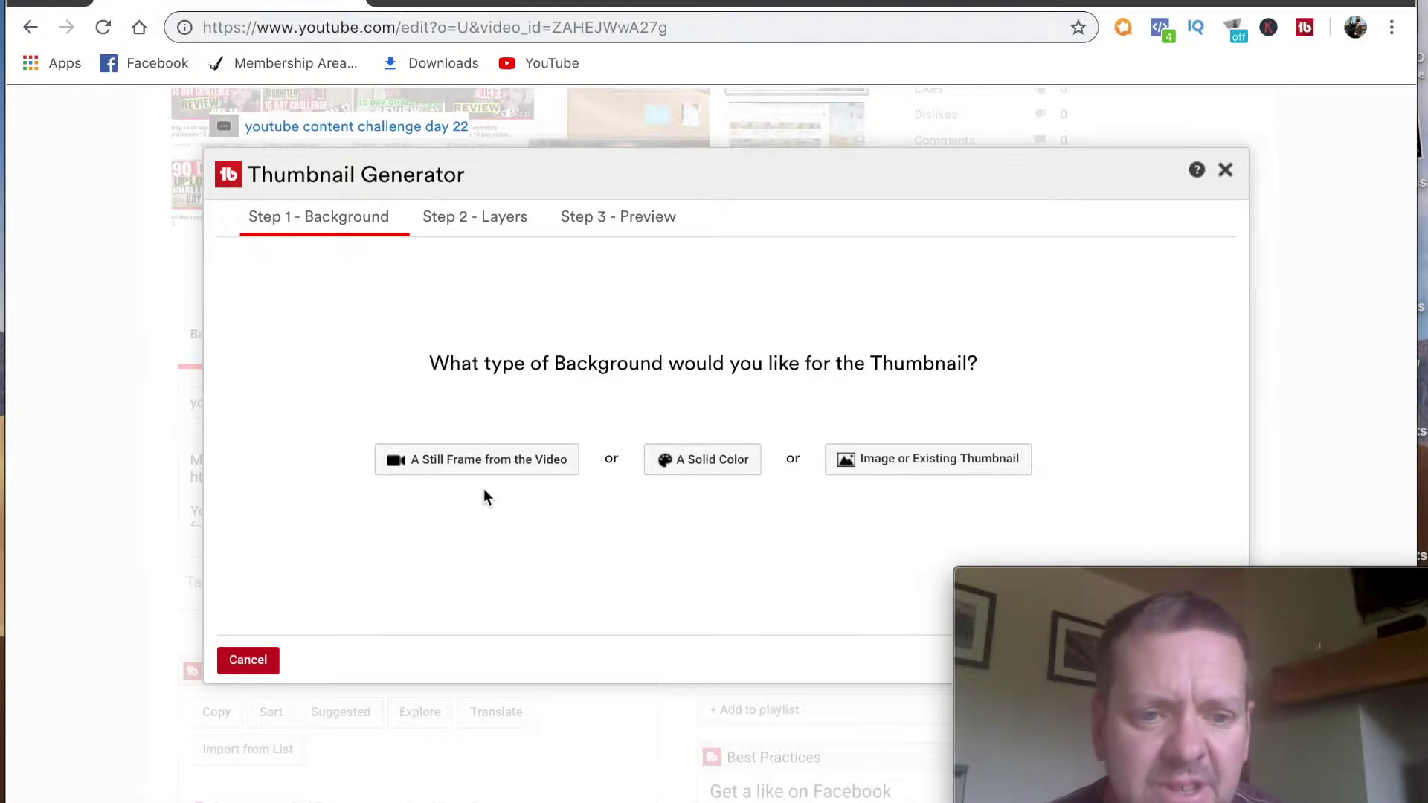
left_click(465, 474)
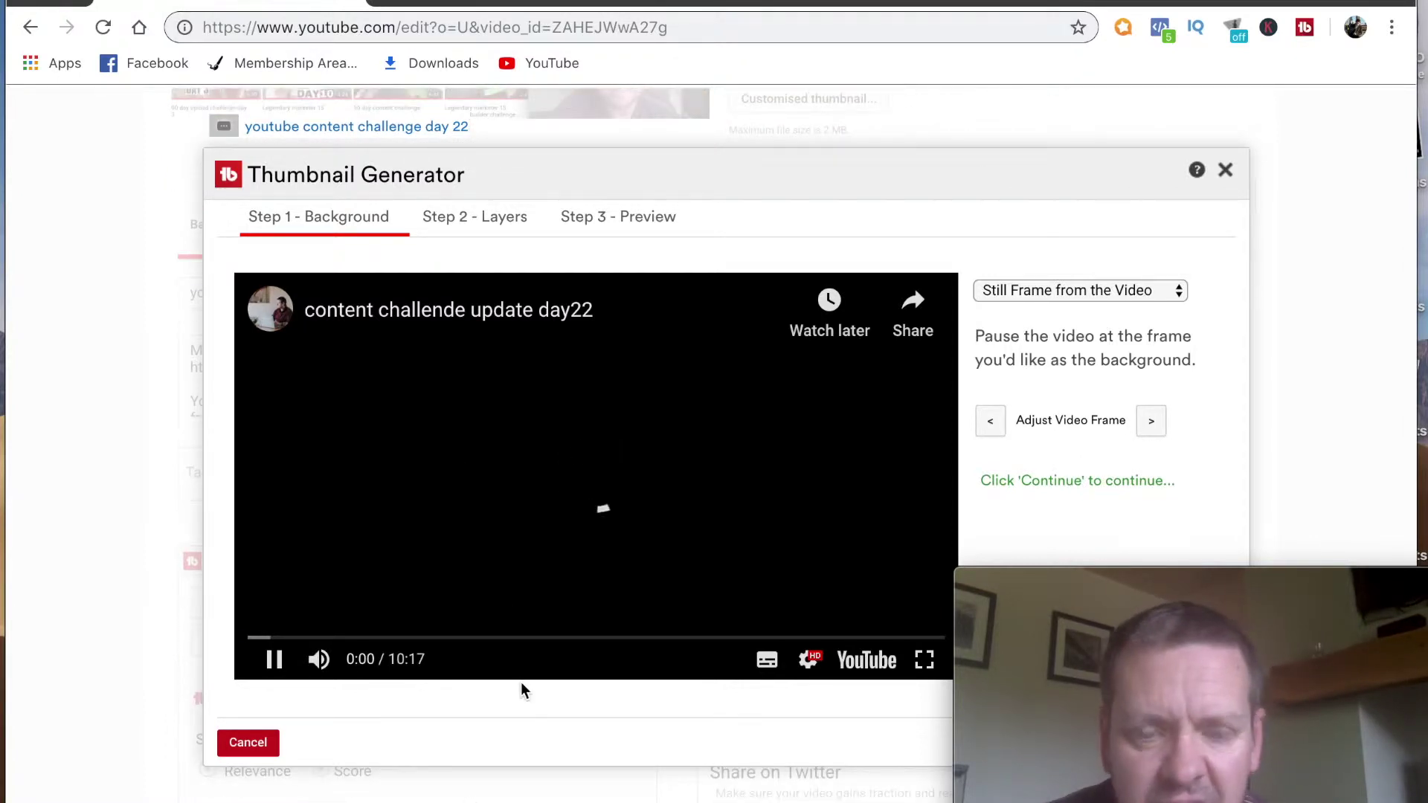
- Pause the video at 0:01, step back one frame and continue to the layers with that frame as background
left_click(277, 662)
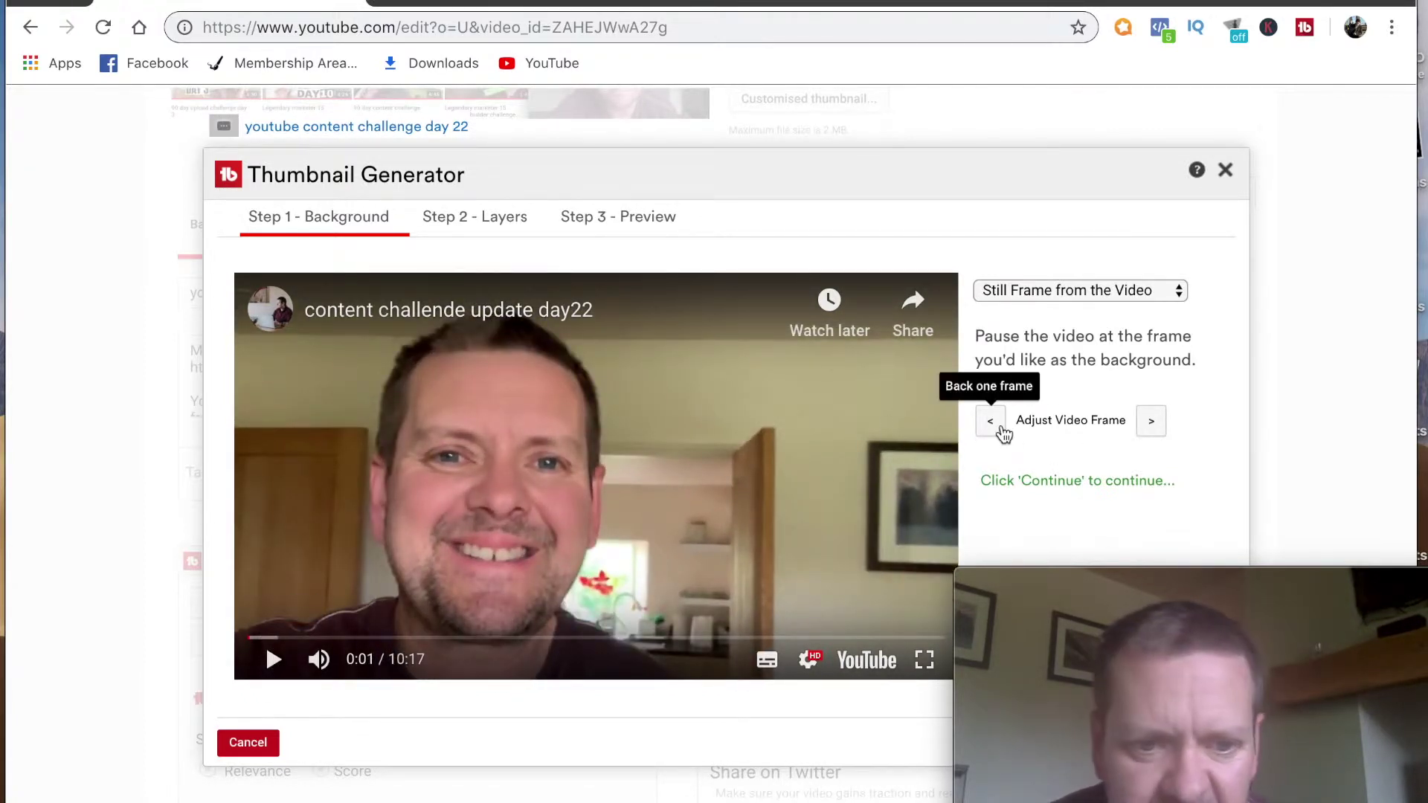
left_click(1000, 429)
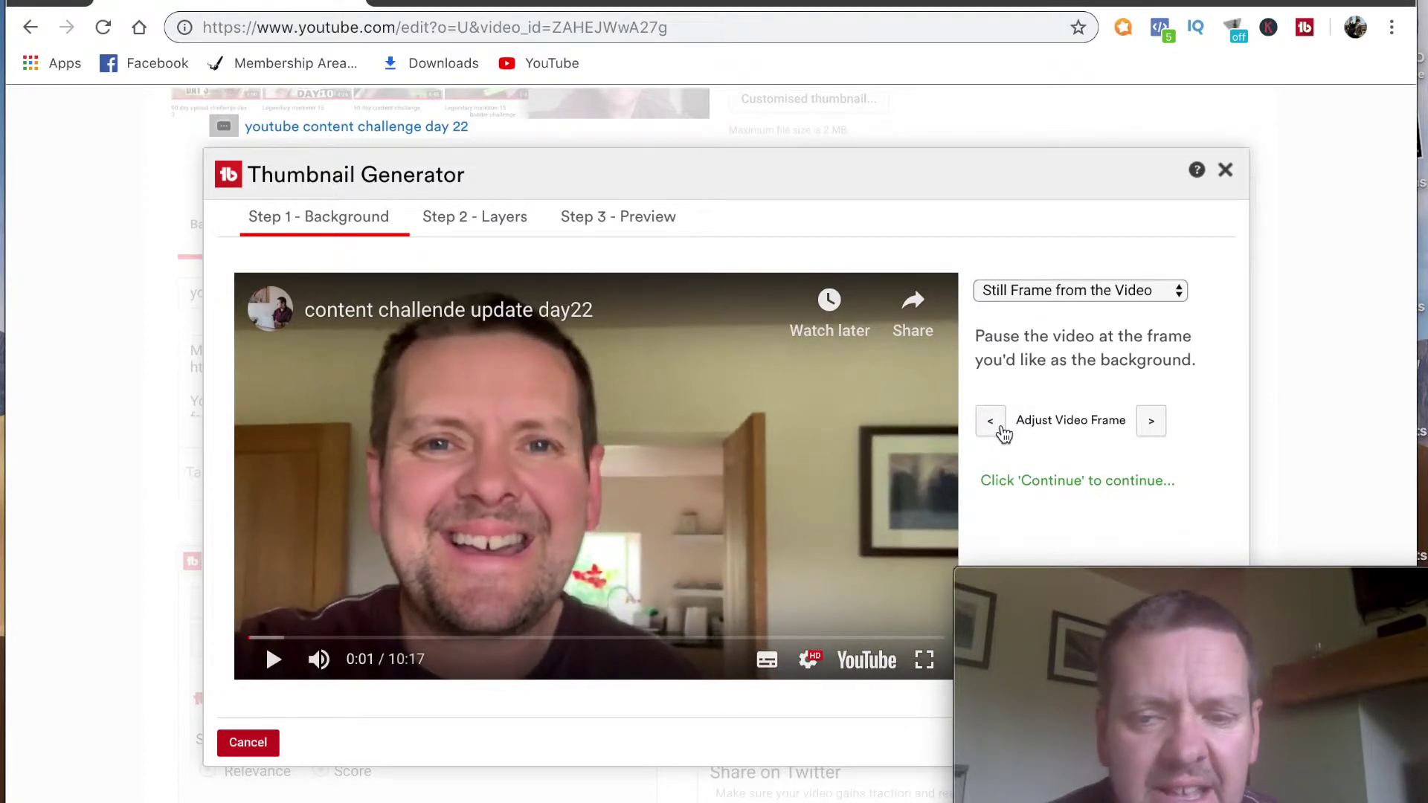
scroll(1034, 431, "down", 3)
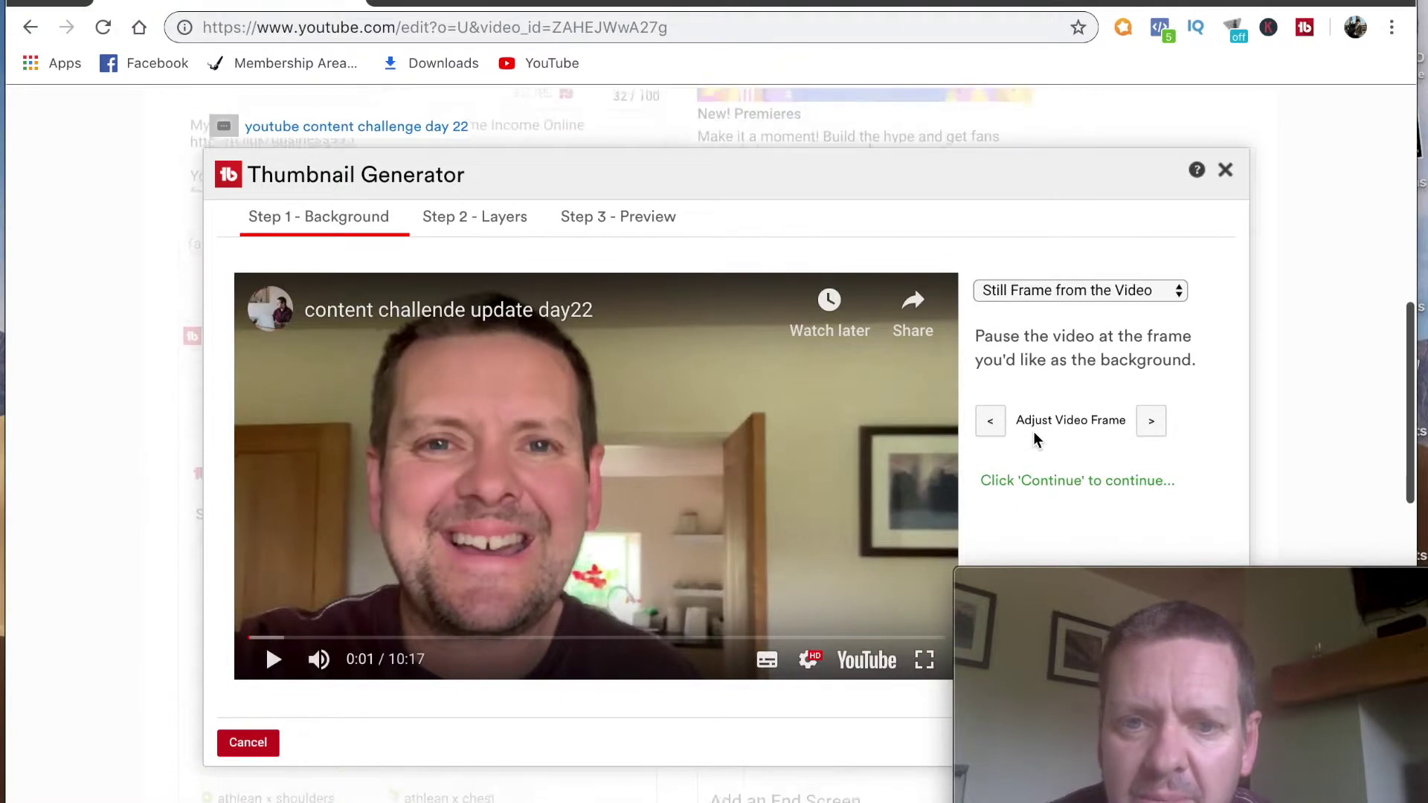
left_click_drag(1094, 2, 709, 2)
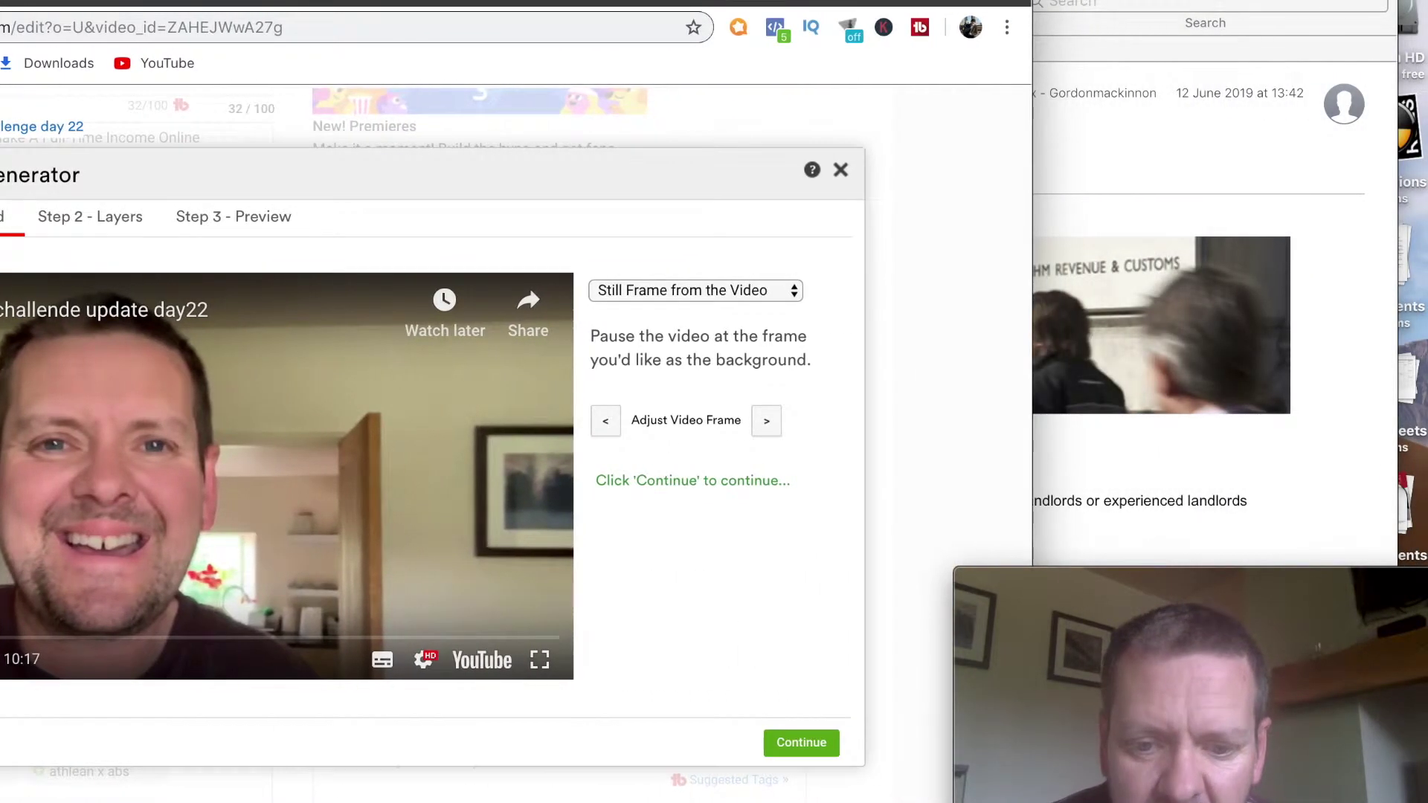
left_click(788, 748)
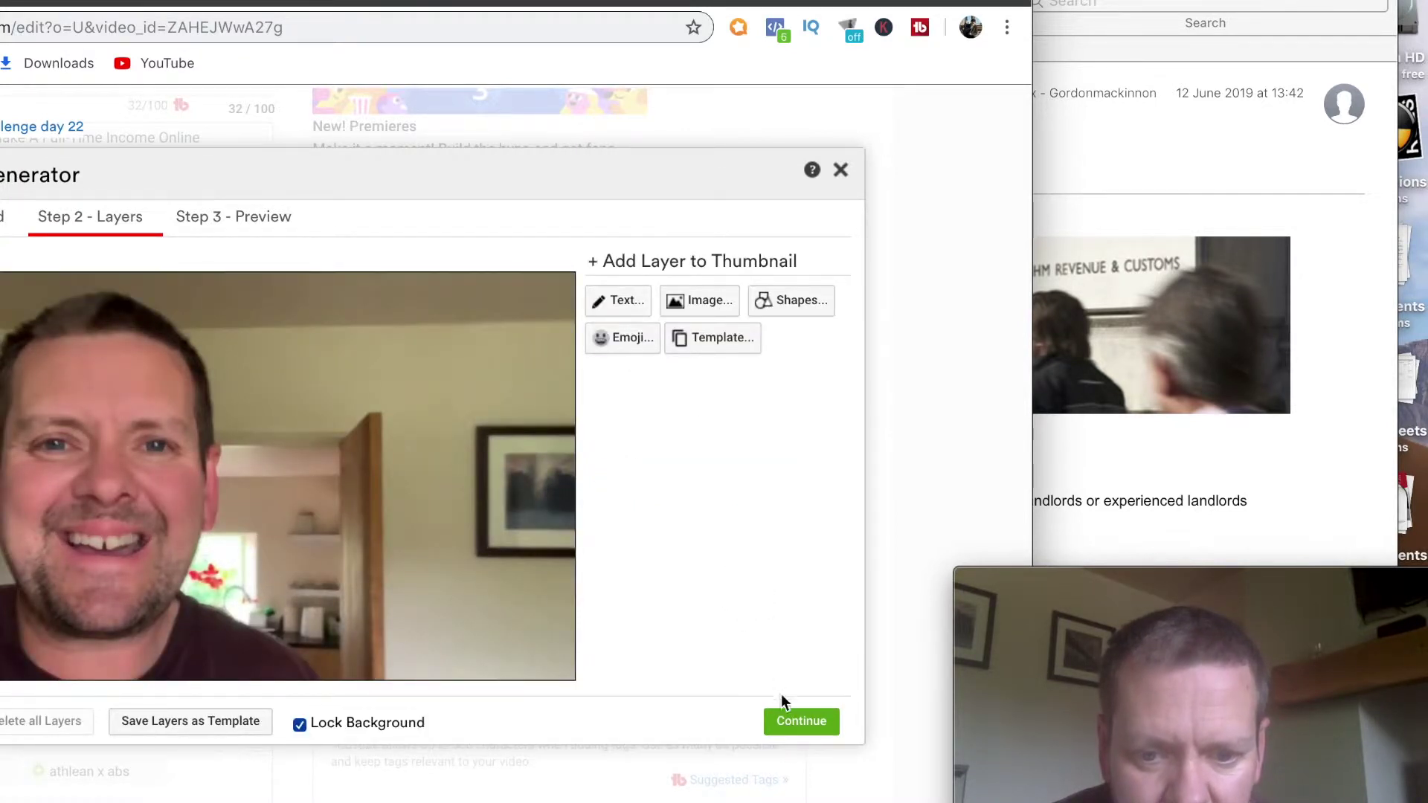
- Preview the thumbnail among YouTube search results, and return to the layers stage
left_click(793, 723)
left_click_drag(569, 3, 886, 3)
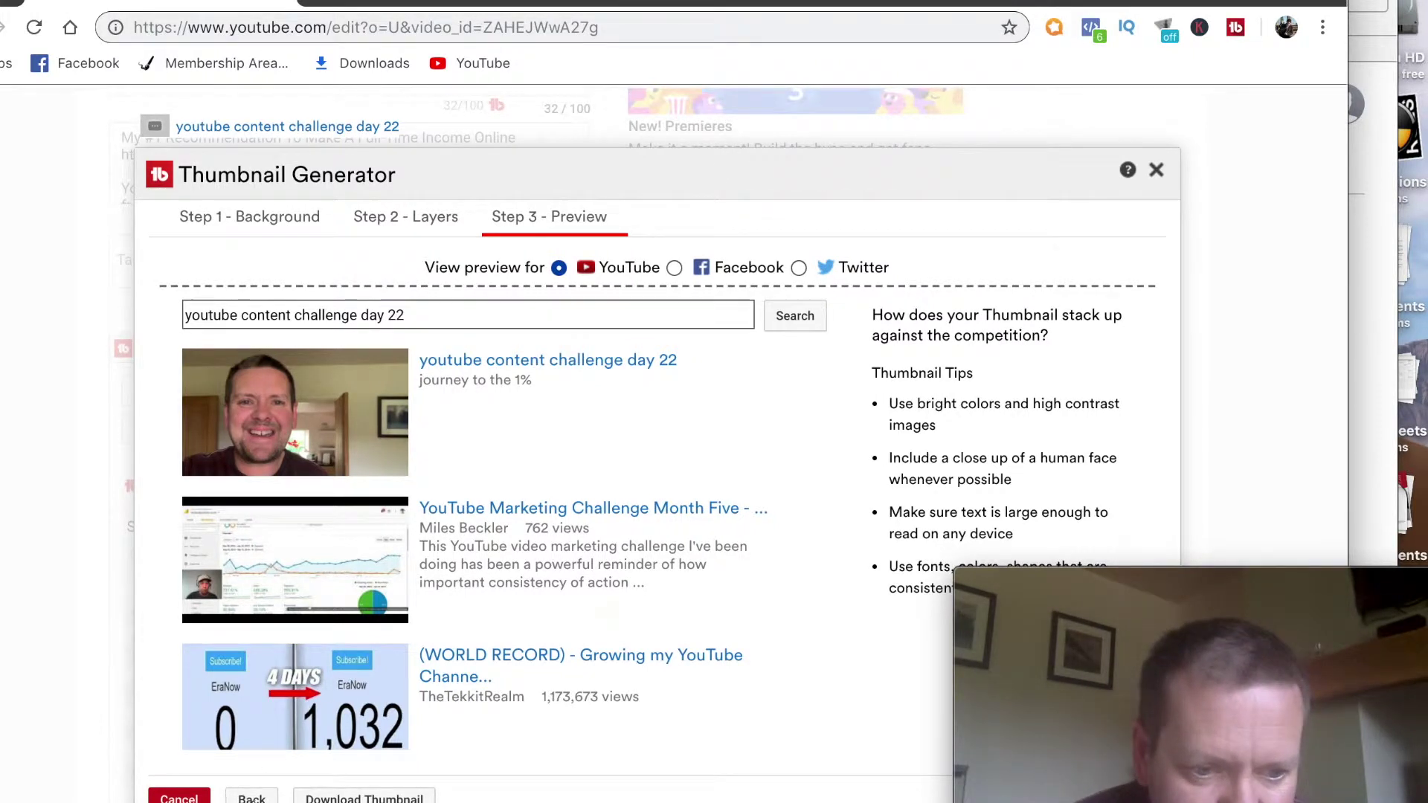
left_click(252, 799)
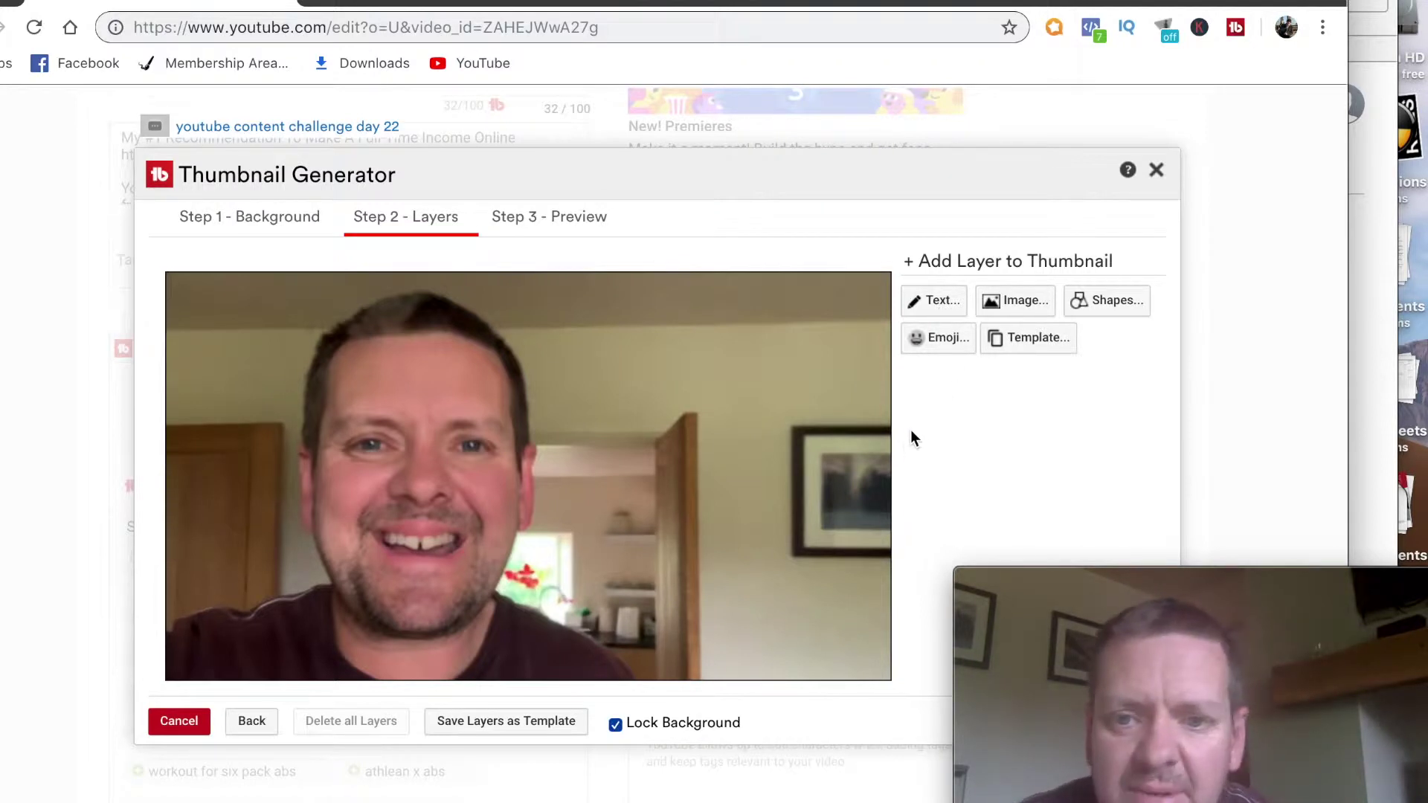
- Add a text layer reading YOU and place it on the wall just right of the man's head
left_click(936, 311)
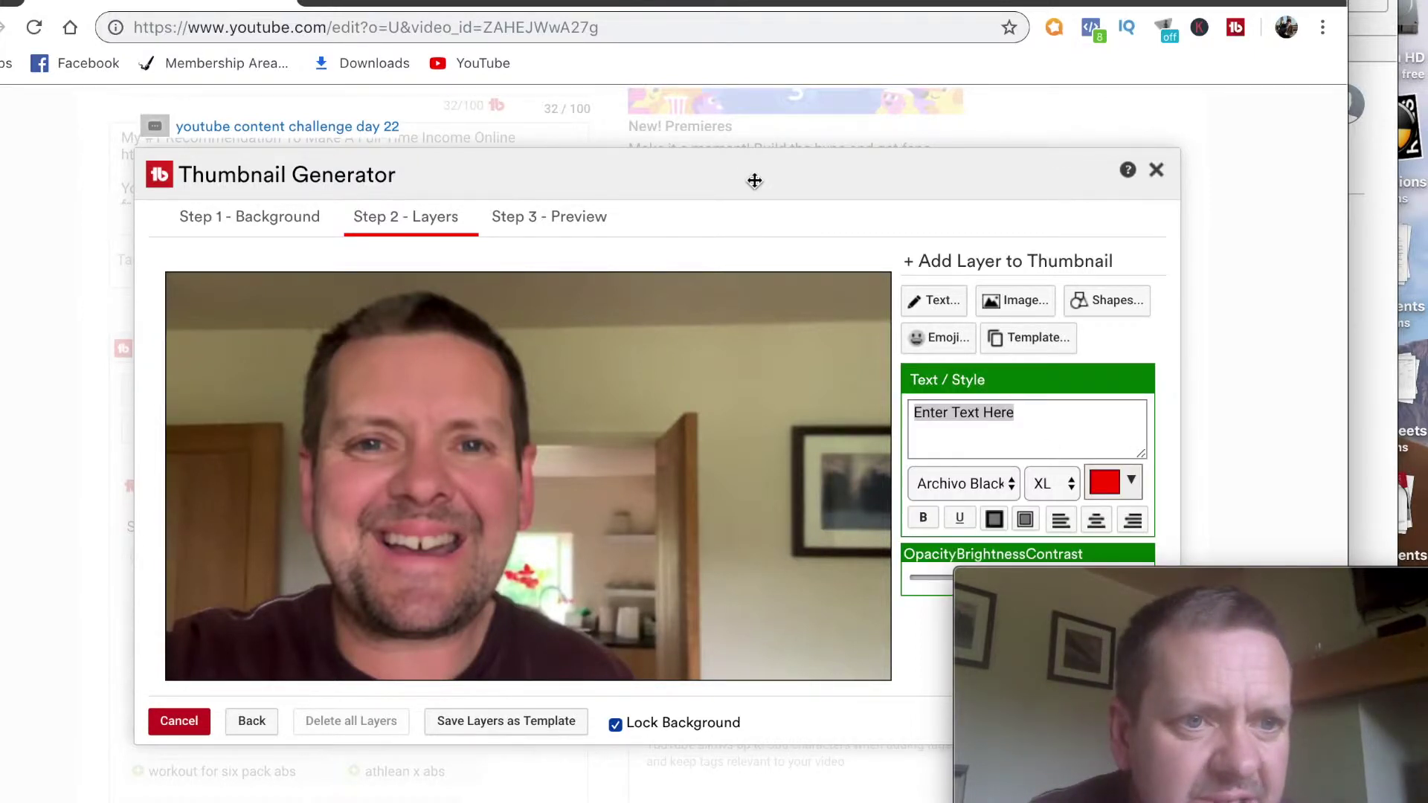
left_click_drag(549, 168, 510, 214)
left_click_drag(520, 295, 520, 178)
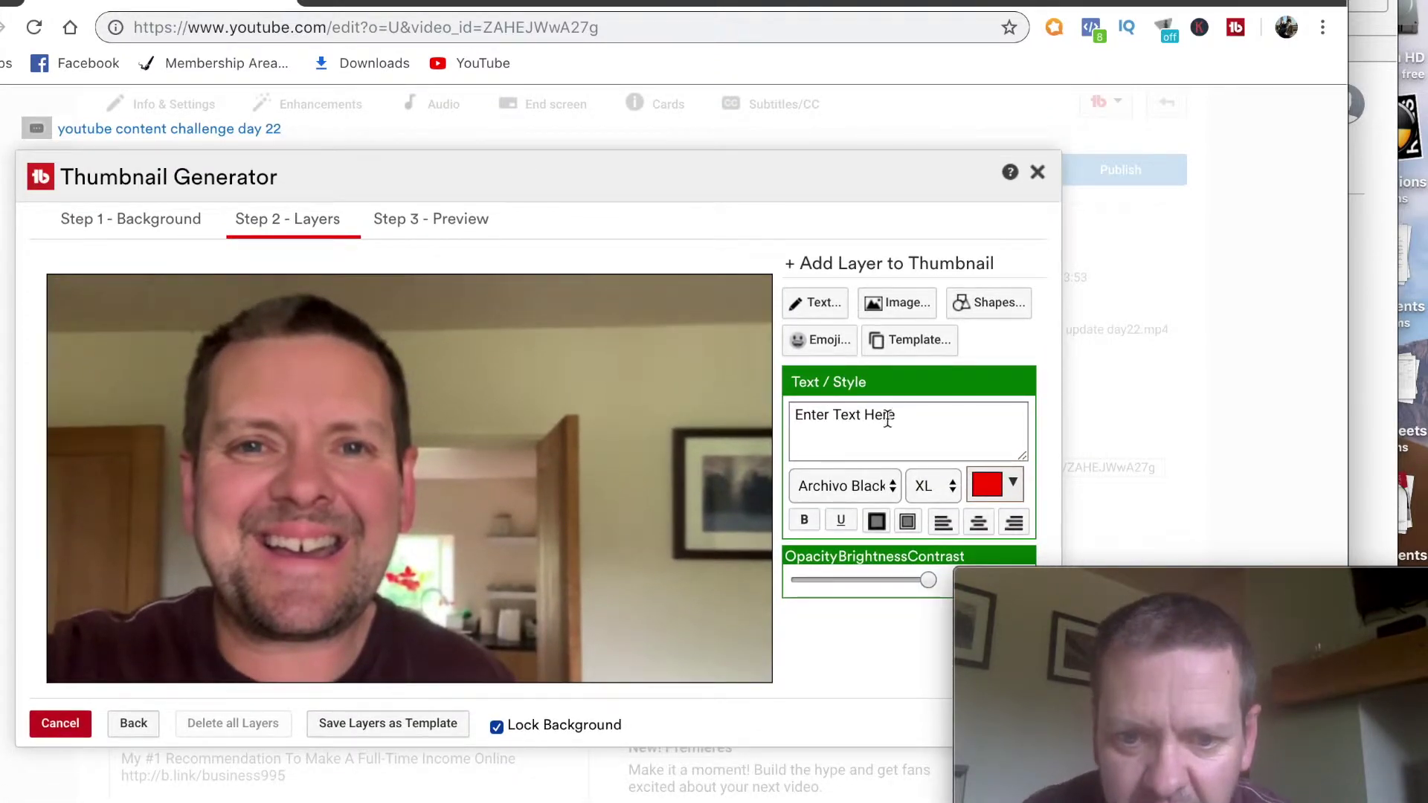
left_click_drag(900, 418, 795, 414)
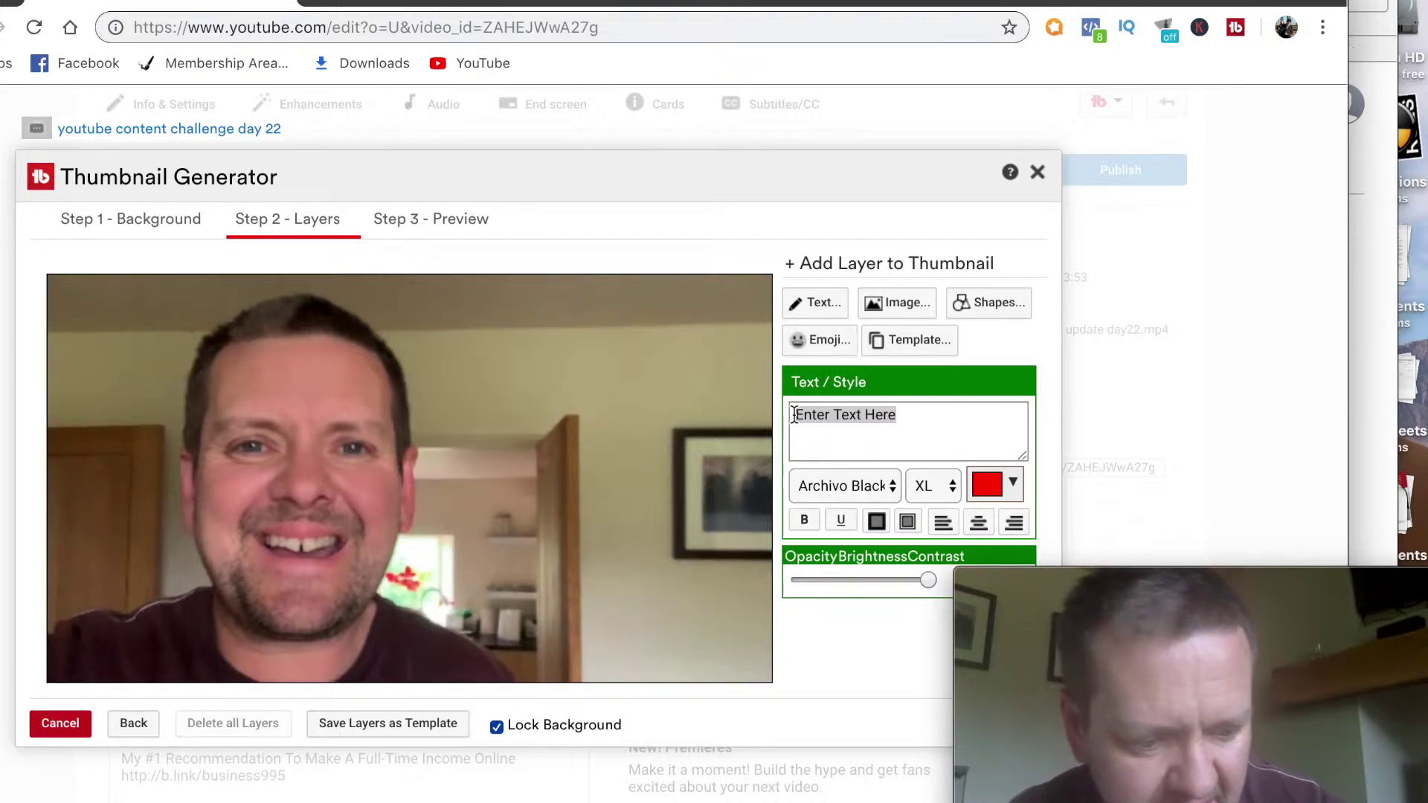
type("YOU")
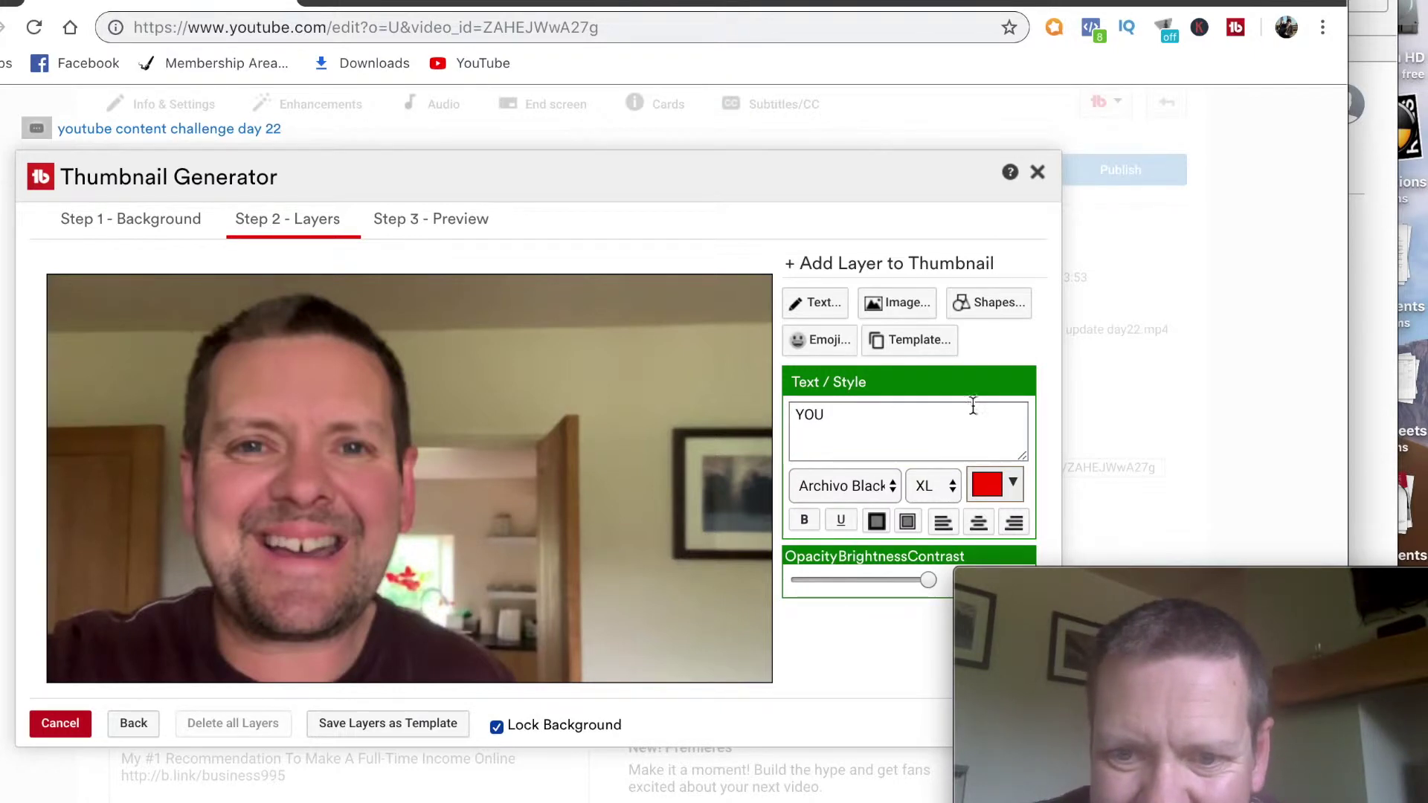
left_click_drag(895, 193, 814, 144)
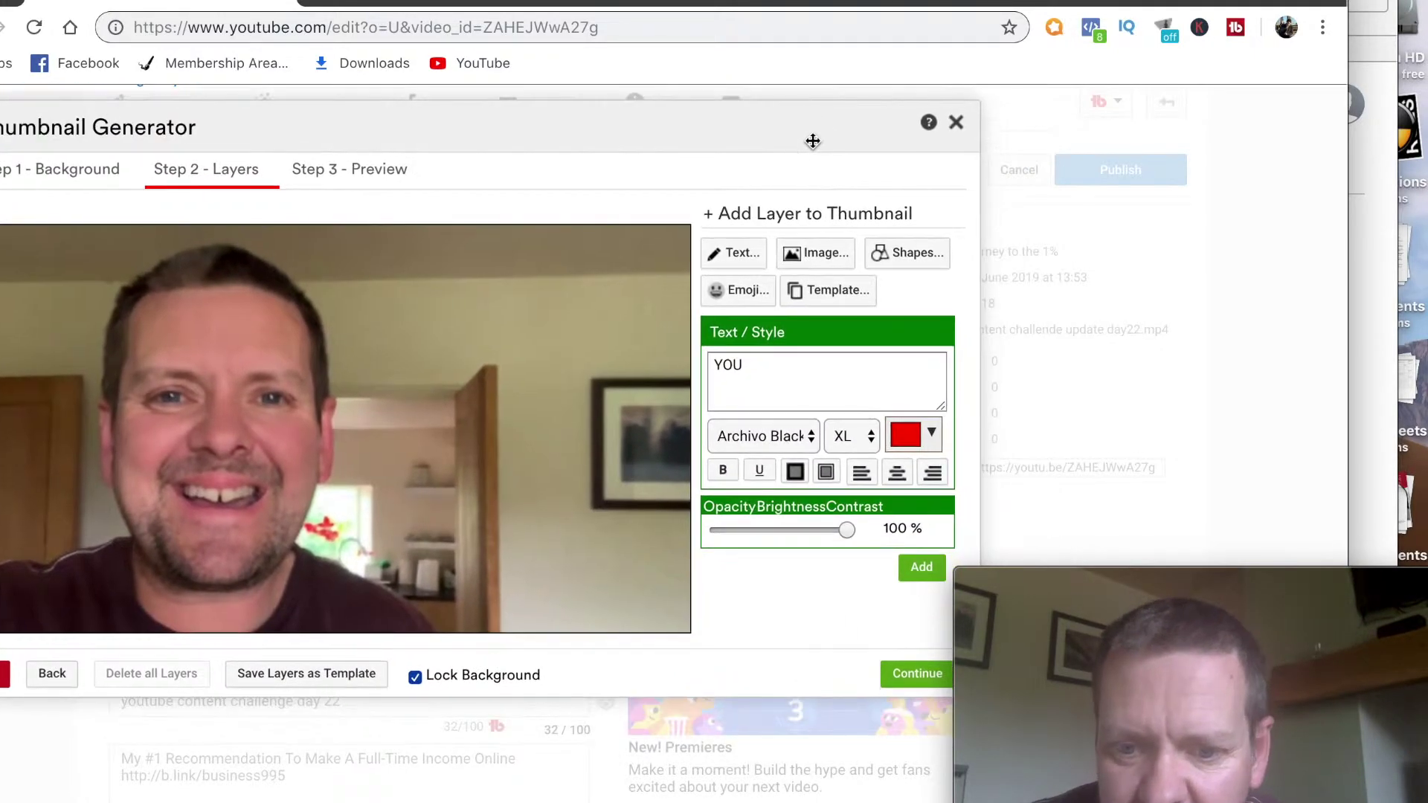
left_click(922, 568)
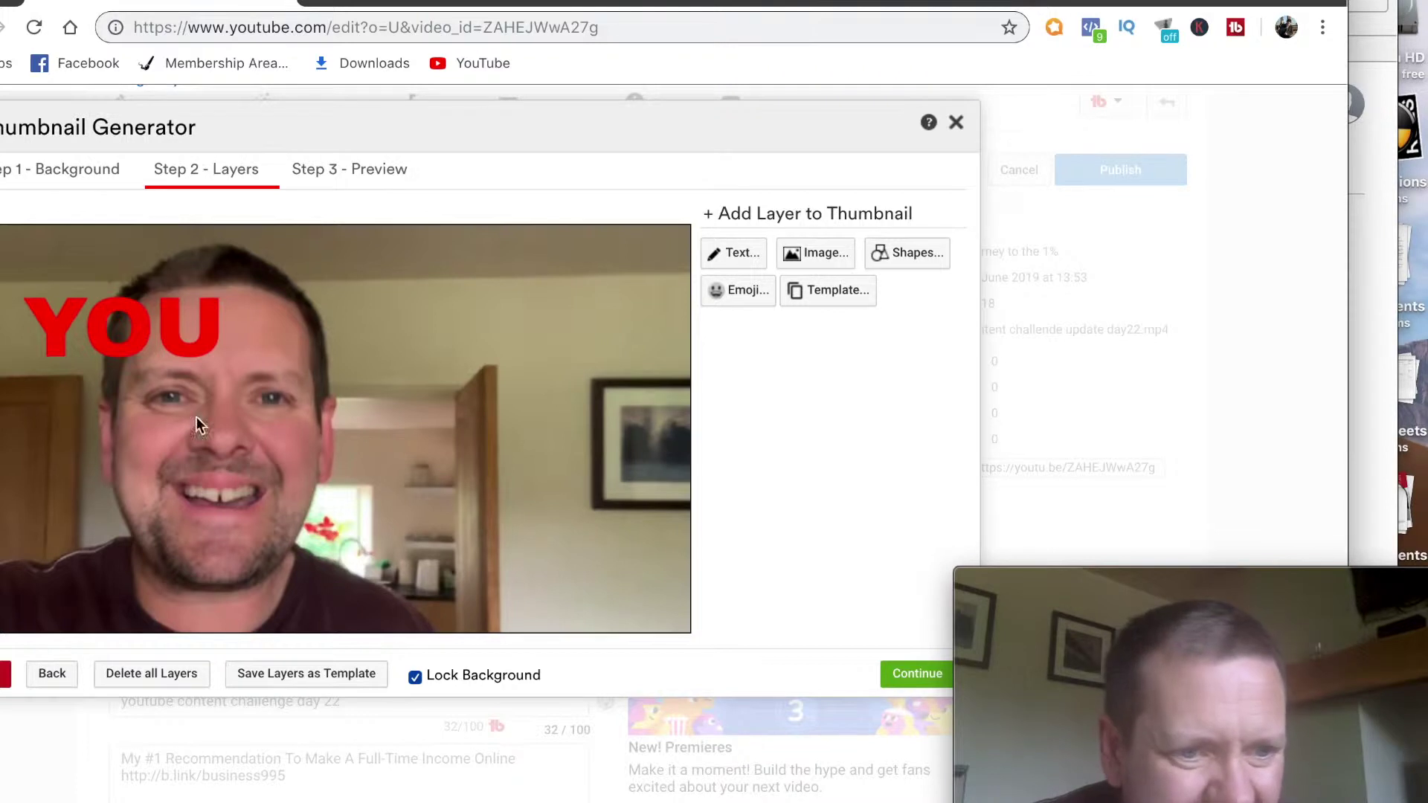
left_click(136, 347)
left_click_drag(136, 347, 441, 328)
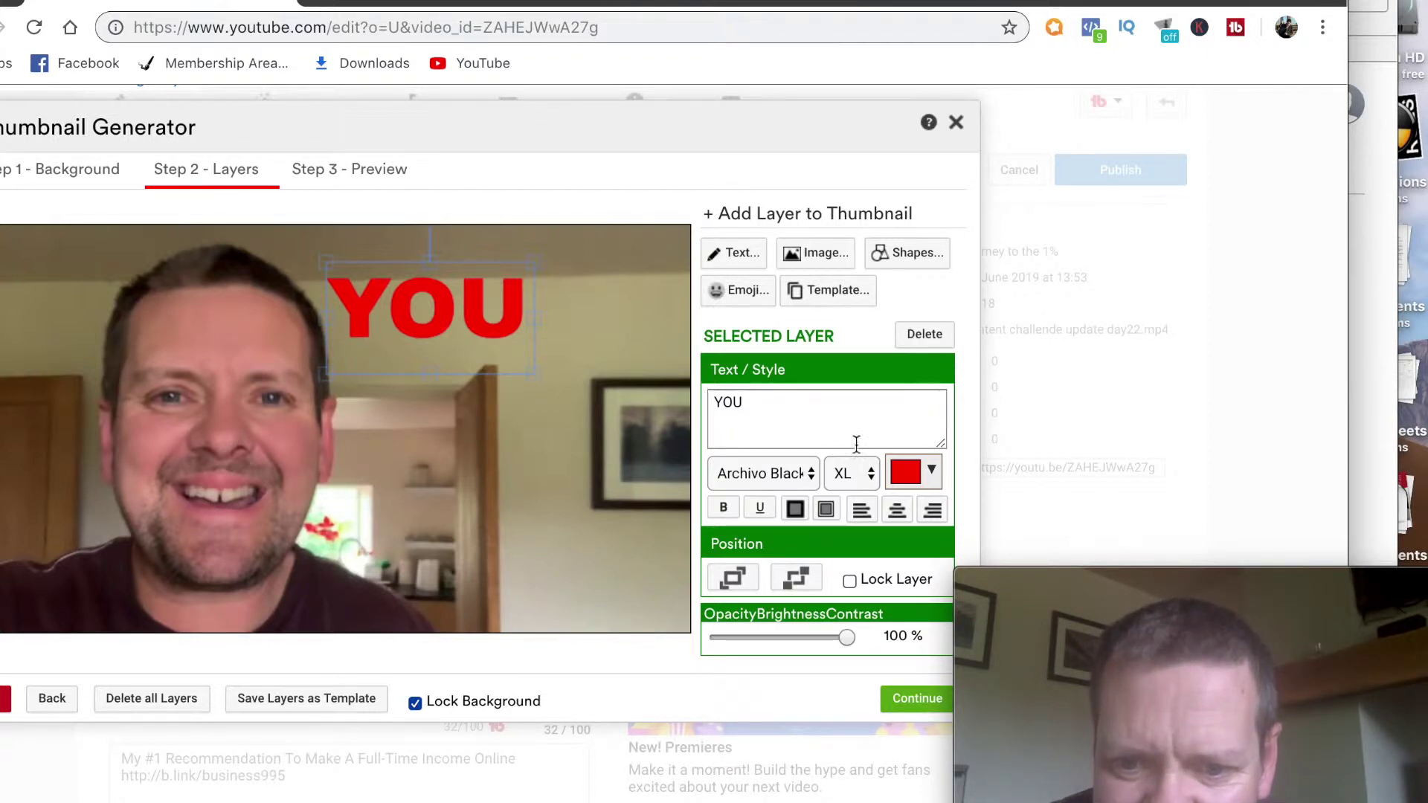
- Recolor the YOU text white (#ffffff) and change its font to Anton
left_click(906, 473)
left_click(901, 504)
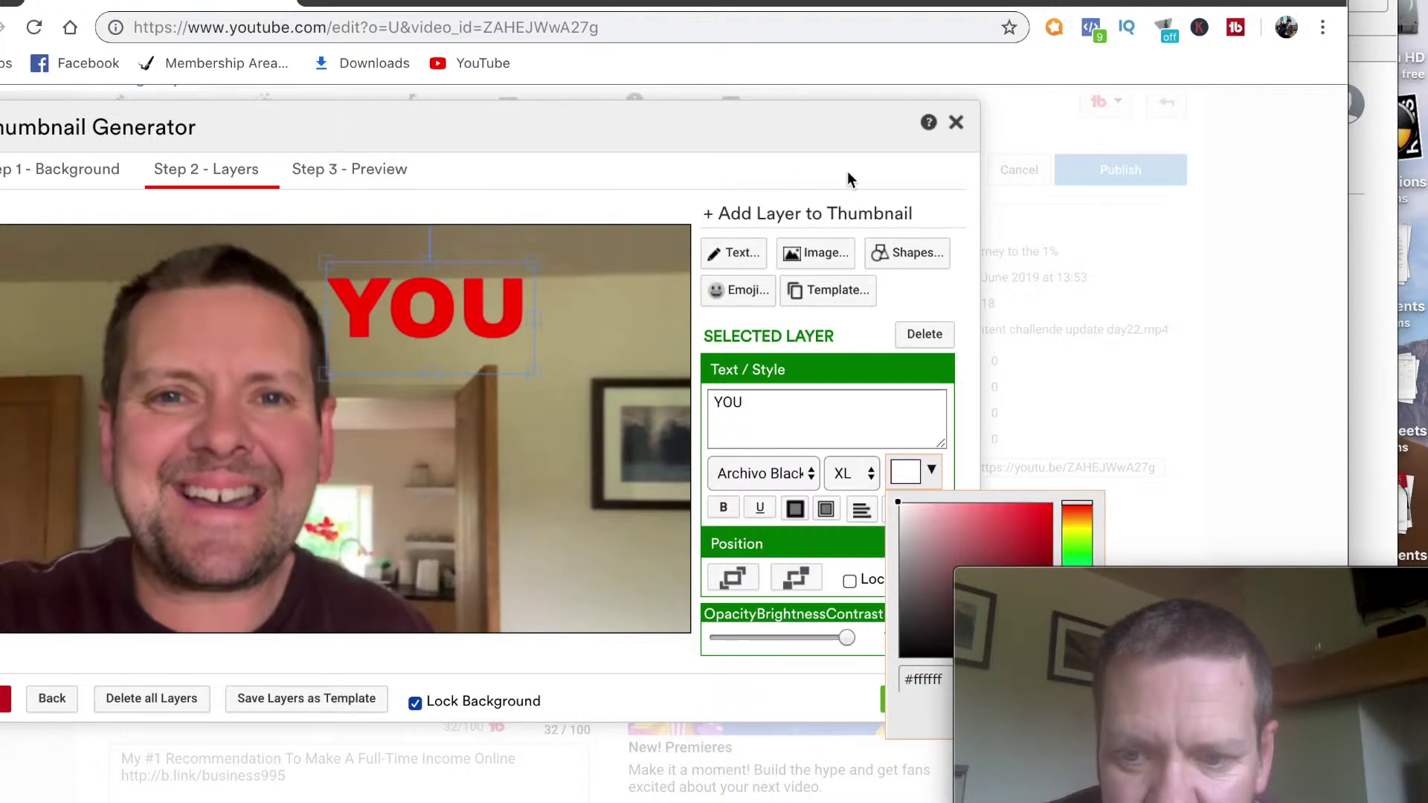
mouse_move(1171, 593)
left_click_drag(1178, 584, 1247, 0)
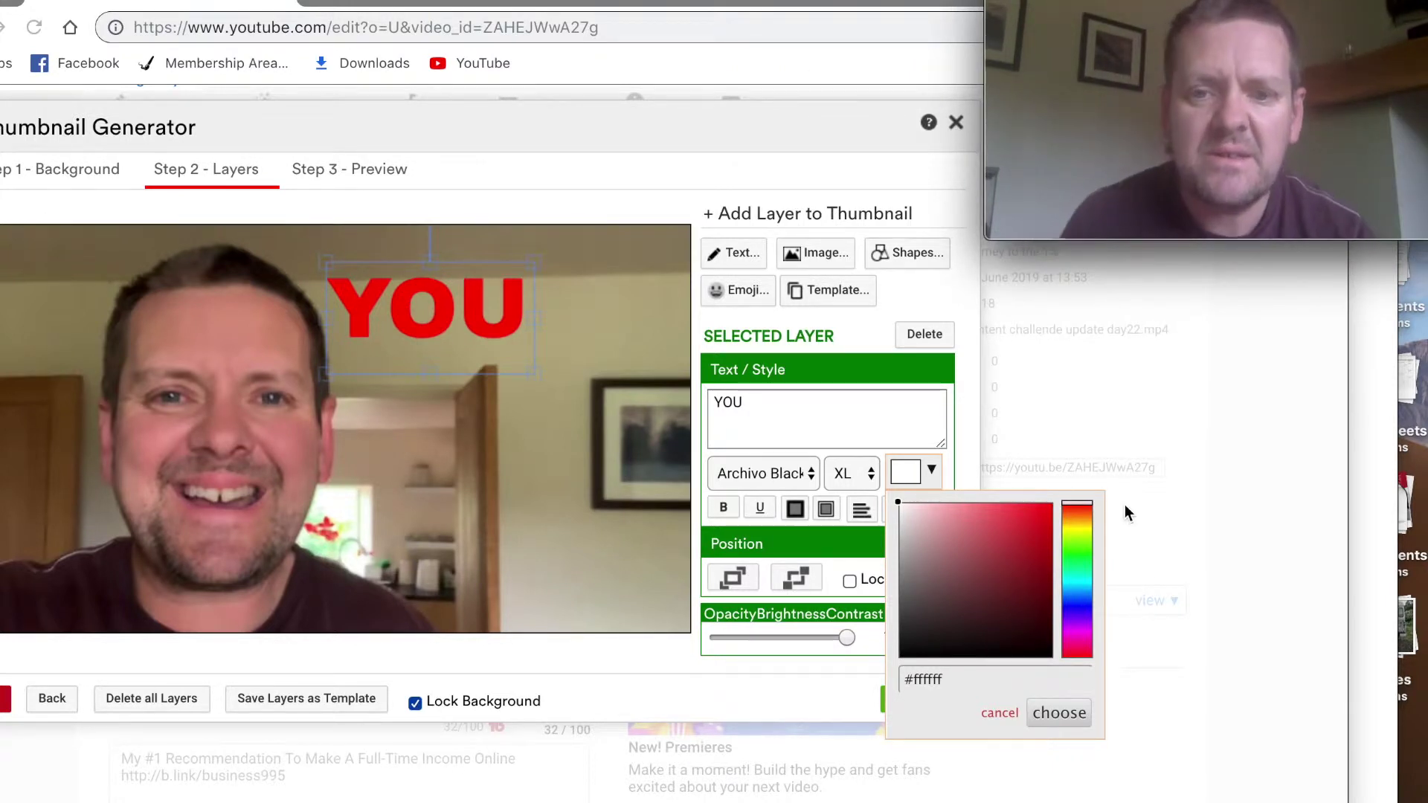
left_click(1059, 714)
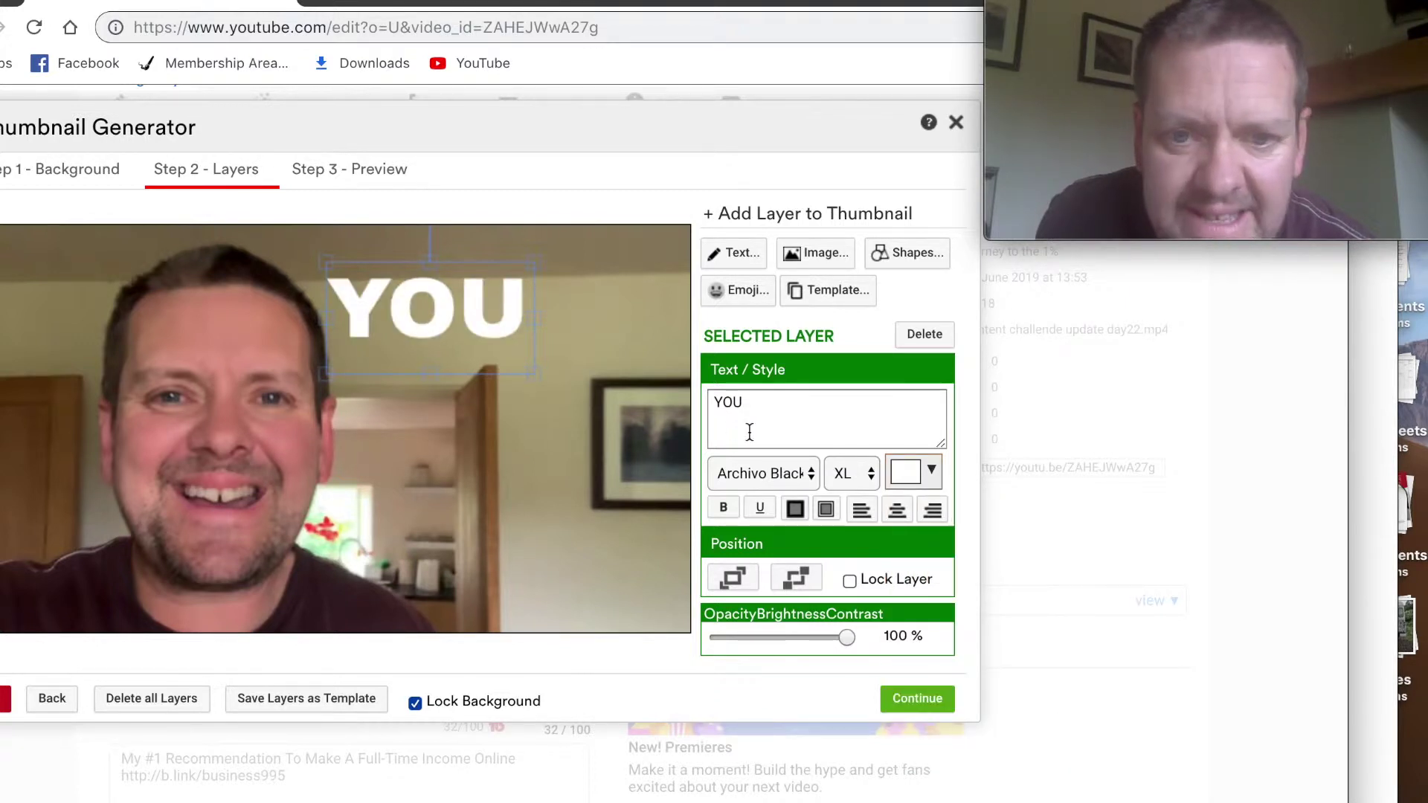
left_click(752, 474)
left_click(792, 515)
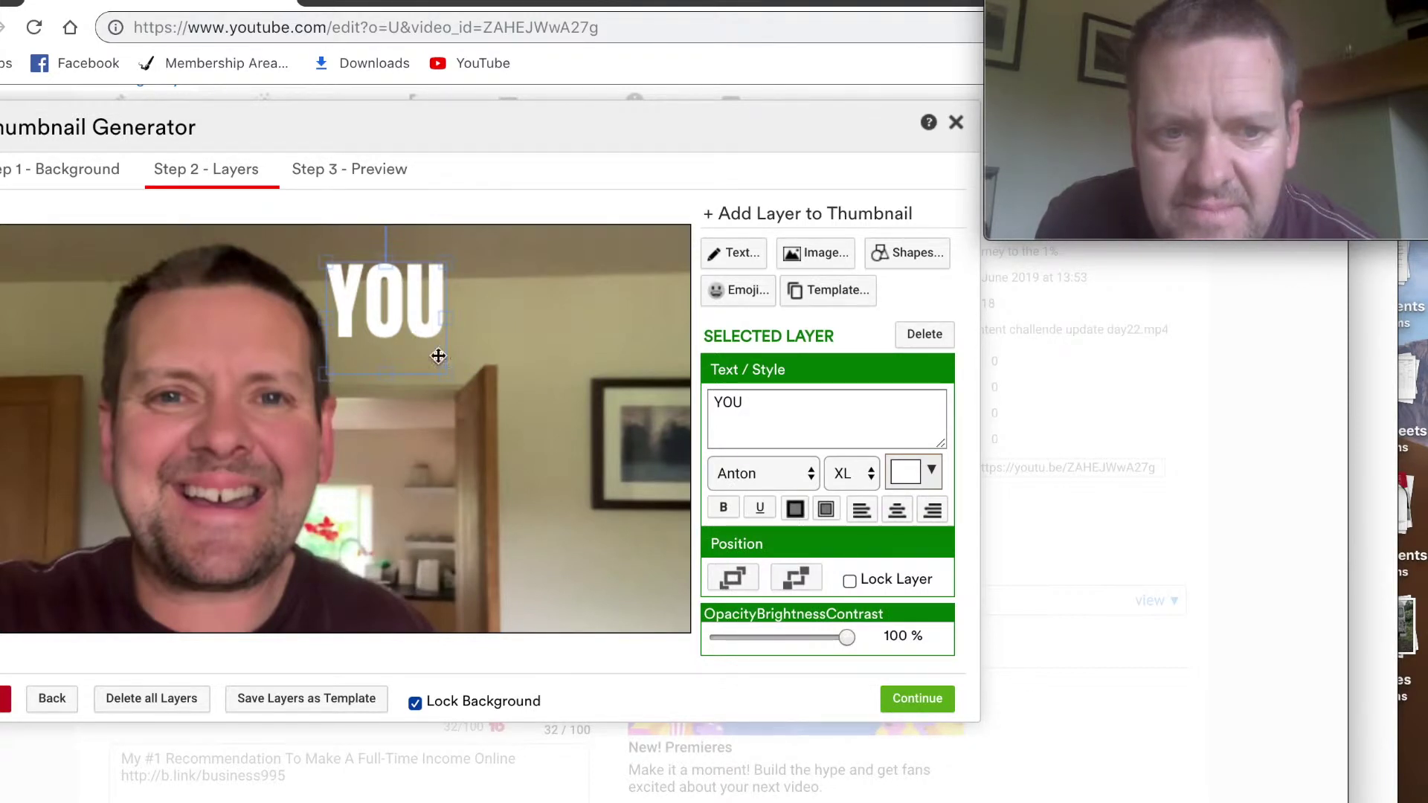
left_click(495, 324)
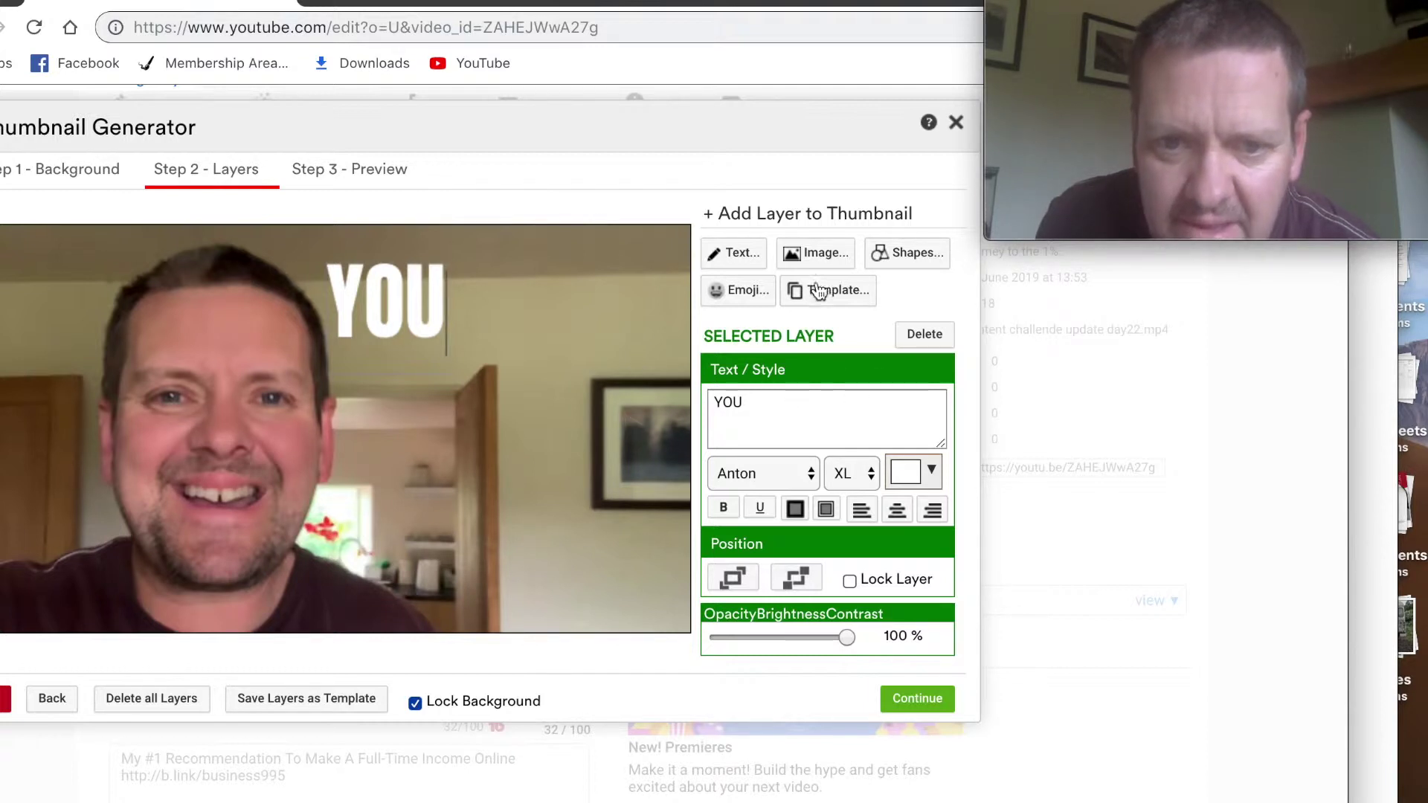
- Add a second text layer reading TUBE, colored red (#fa0000)
left_click(740, 256)
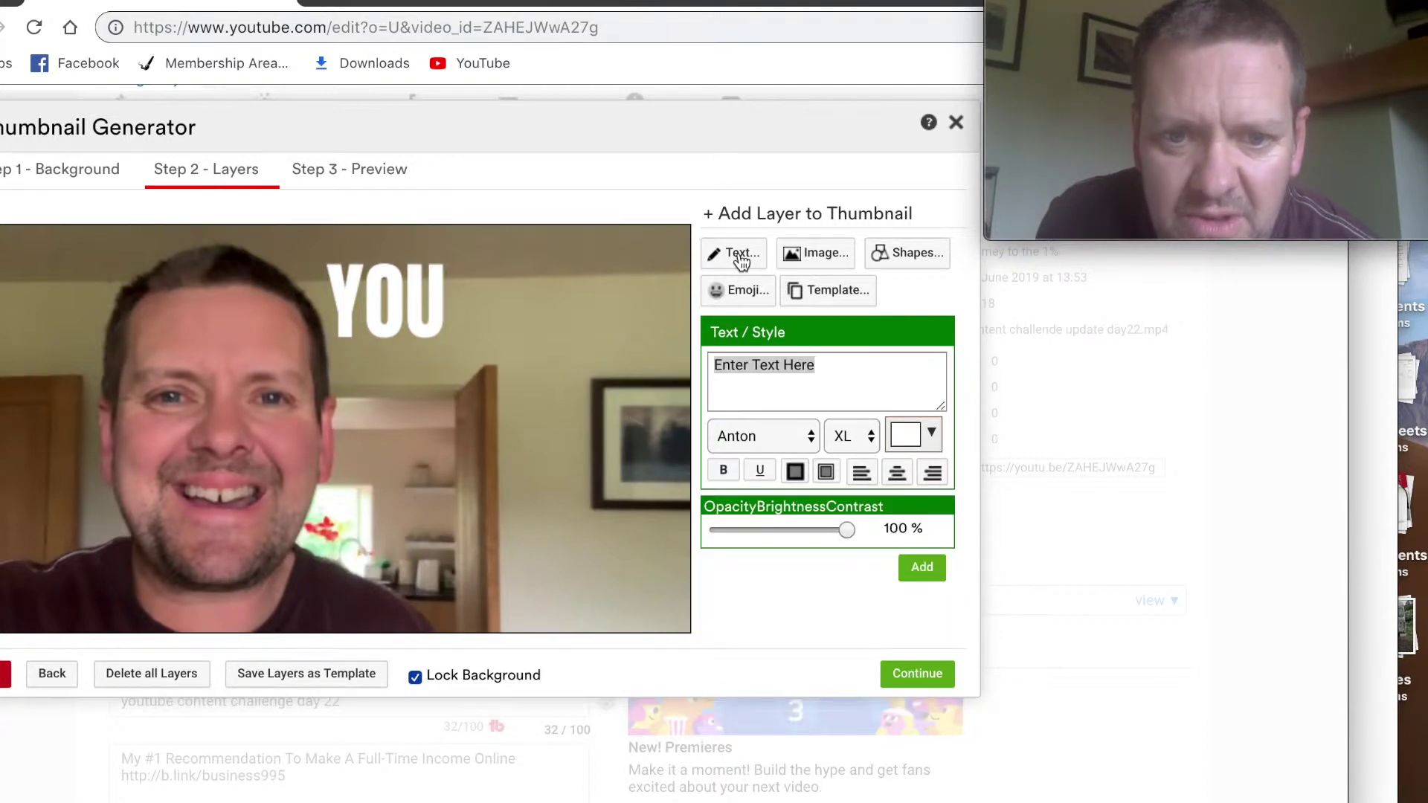
type("TUBE")
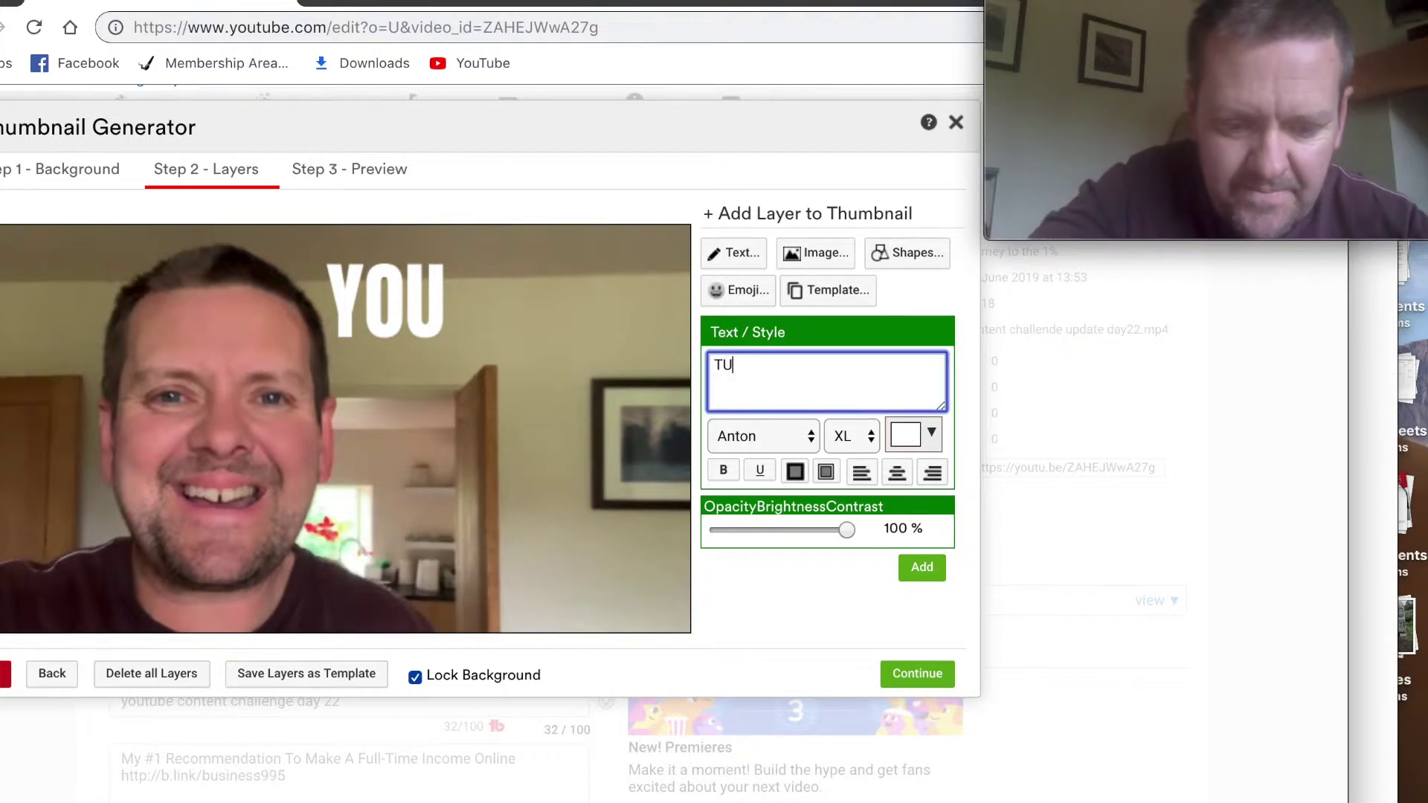
left_click(932, 438)
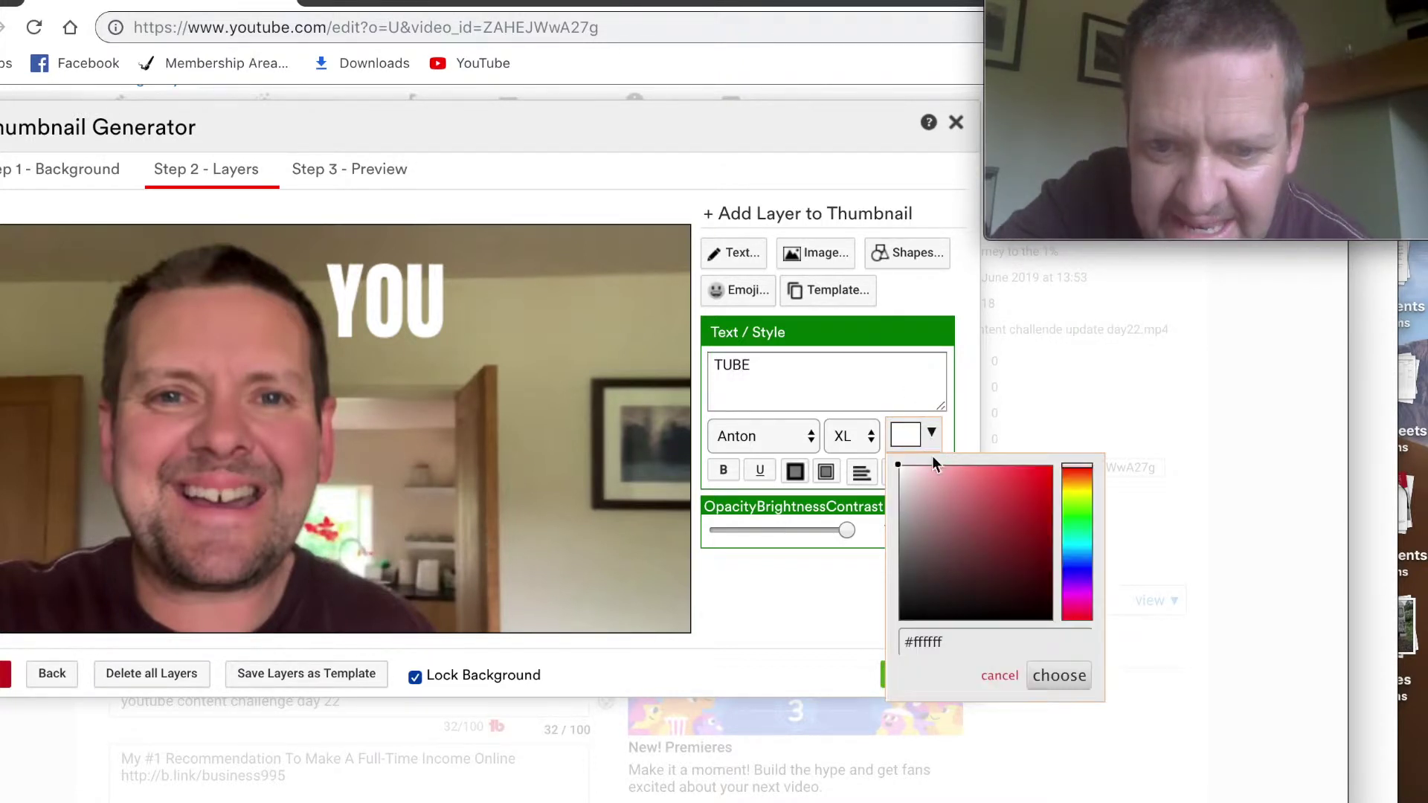
left_click(1051, 469)
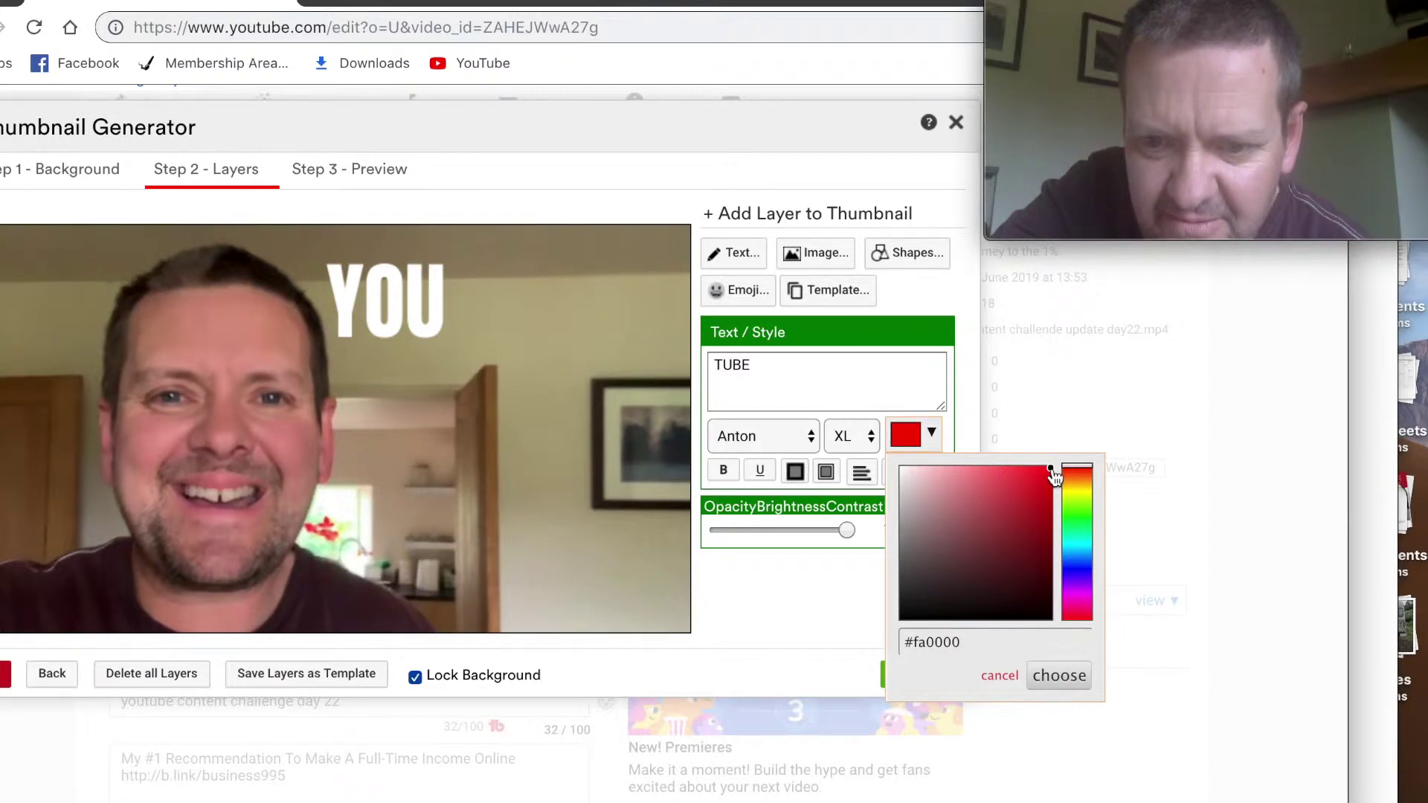
left_click(1057, 676)
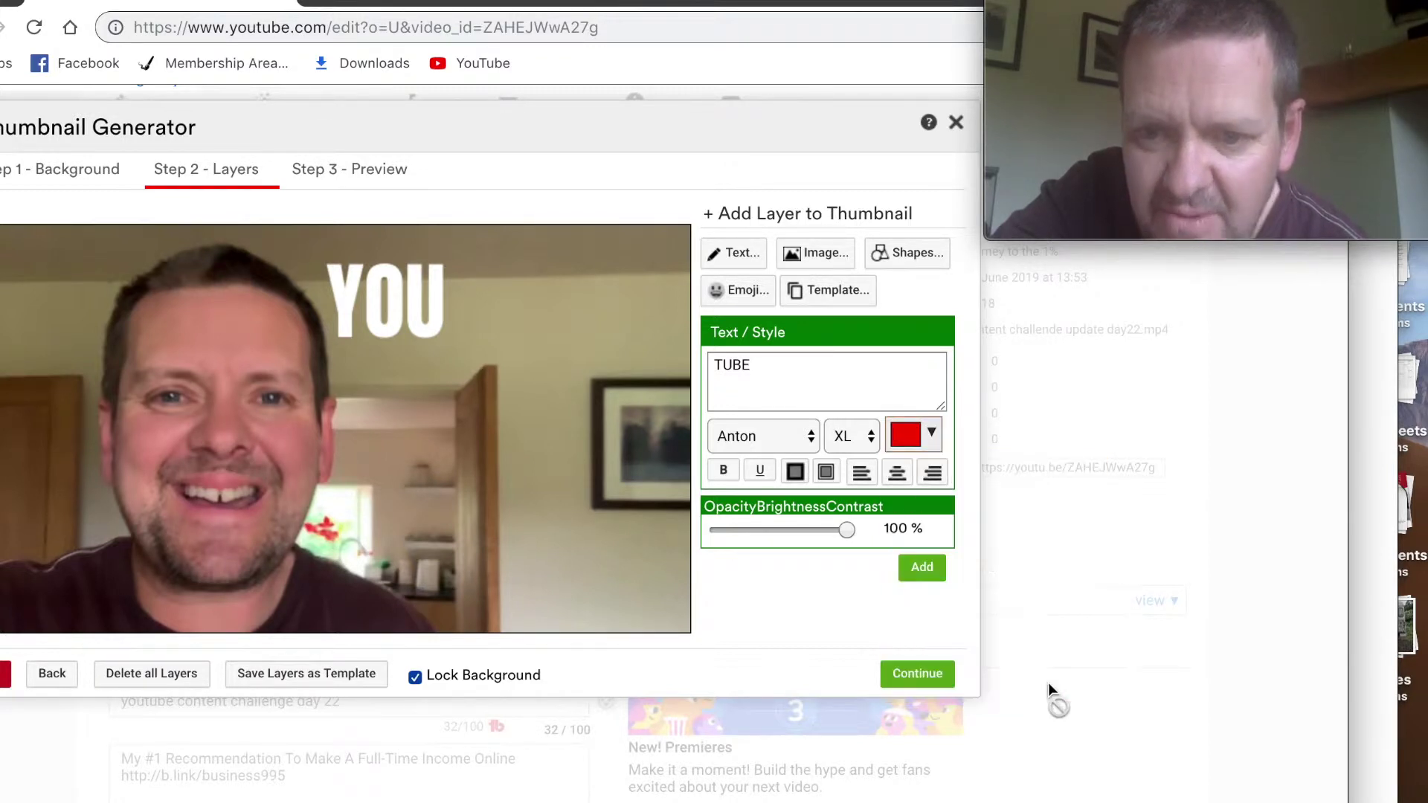
left_click(921, 567)
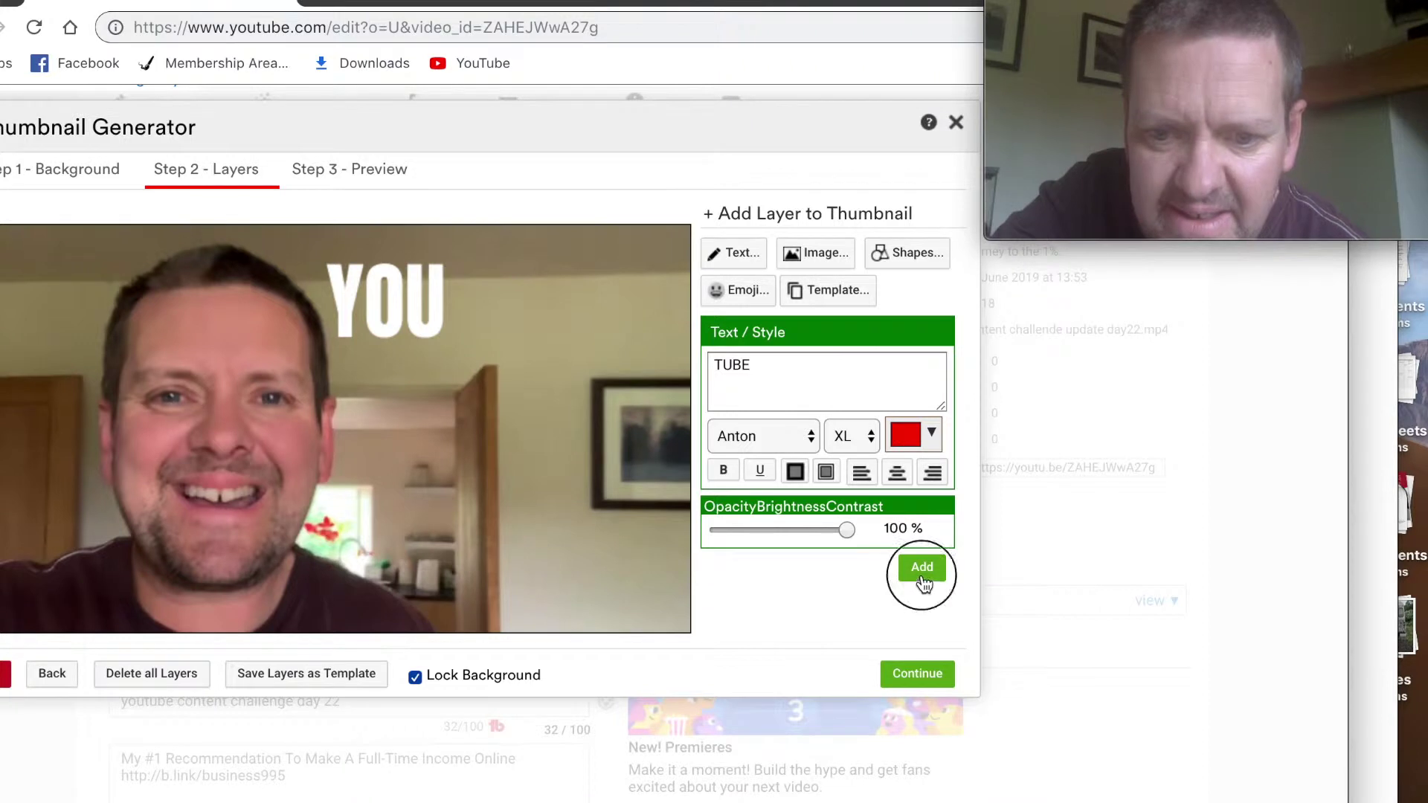
- Place TUBE to the right of YOU and move YOU against it so they read as one word
left_click_drag(138, 331, 594, 302)
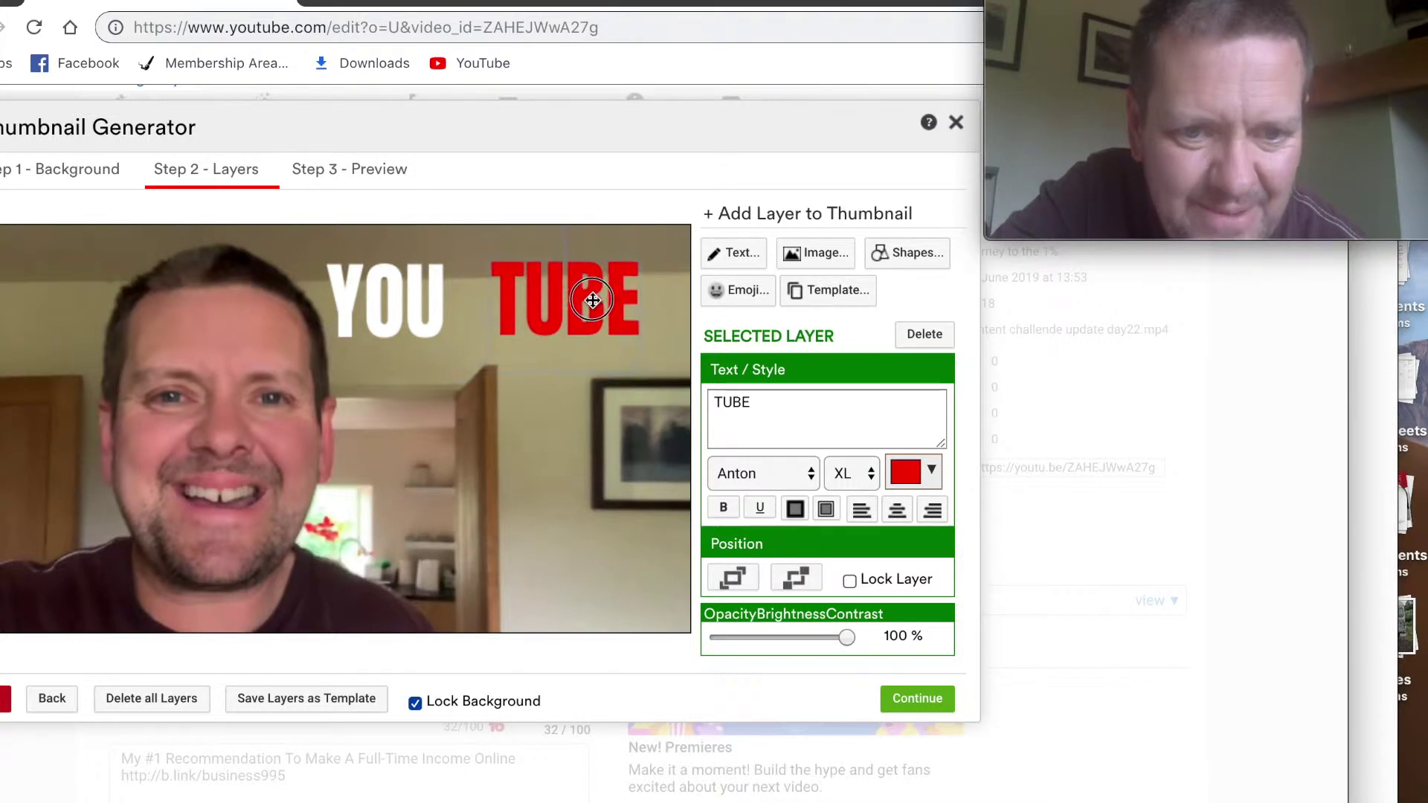
left_click(410, 303)
left_click_drag(460, 294, 450, 303)
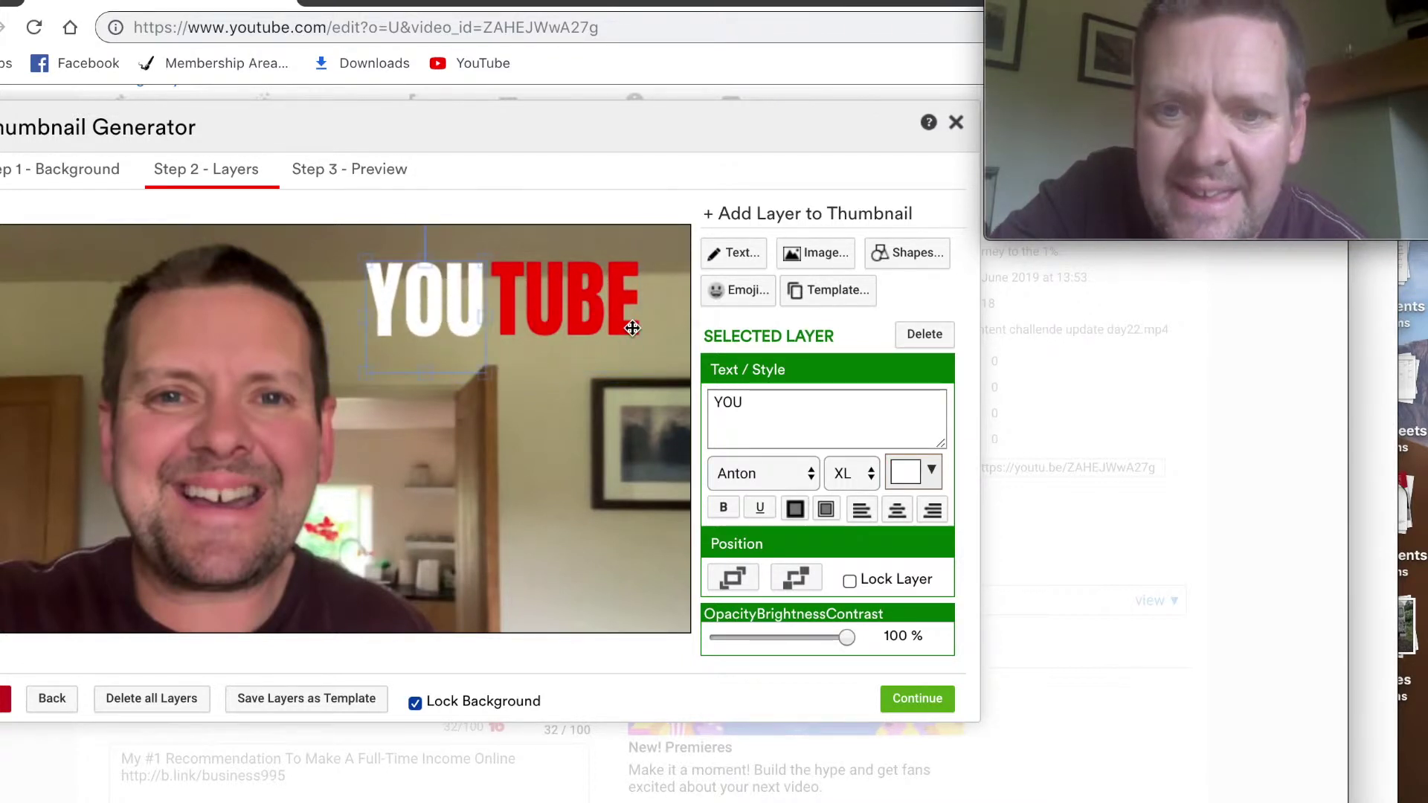
- Add a solid red square shape layer and position it over the word YOU
left_click(907, 268)
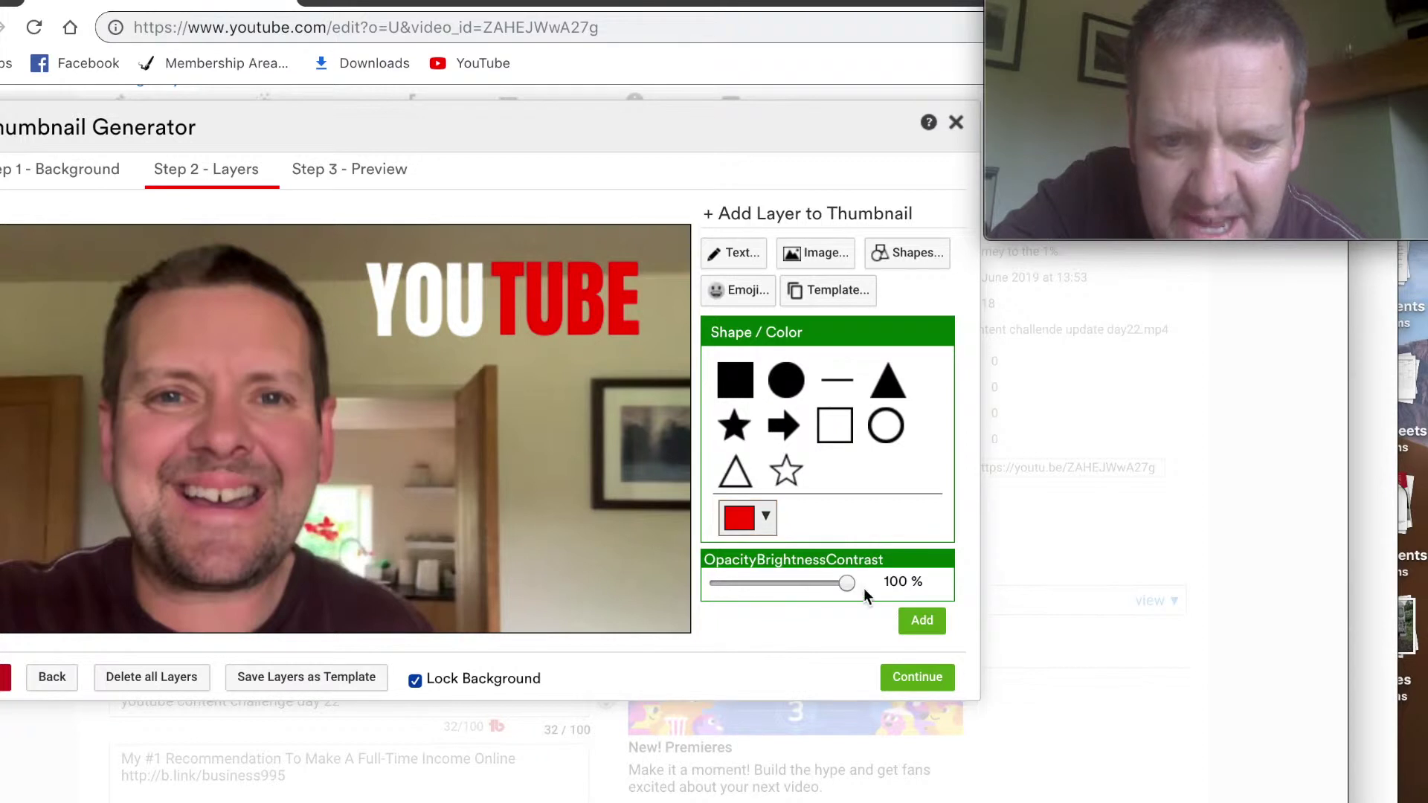
left_click(914, 631)
left_click(191, 395)
left_click_drag(191, 396, 364, 317)
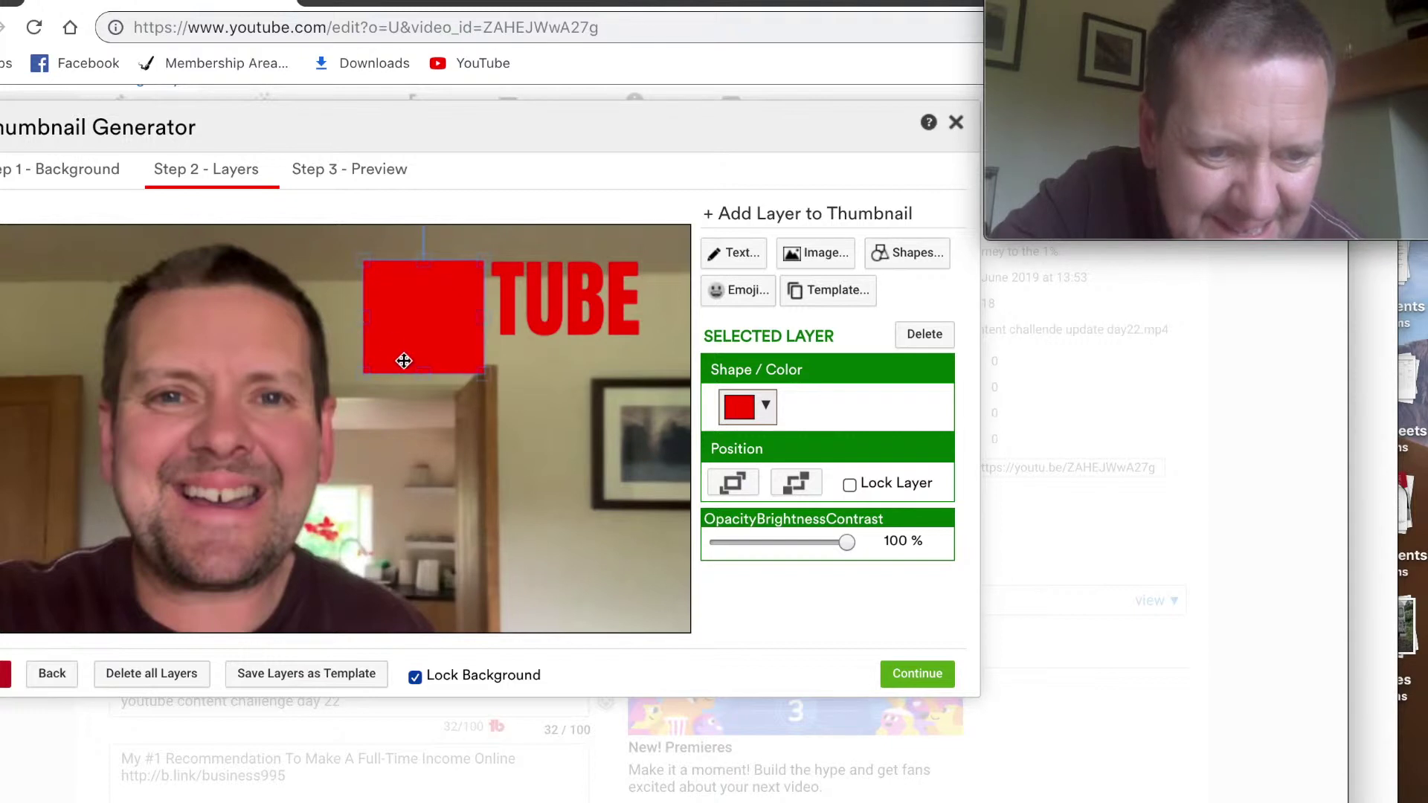
- Shrink the red square to the height of YOU, send it behind the lettering, and nudge TUBE level with YOU
mouse_move(420, 368)
left_mouse_down()
mouse_move(417, 325)
mouse_move(421, 341)
left_mouse_up()
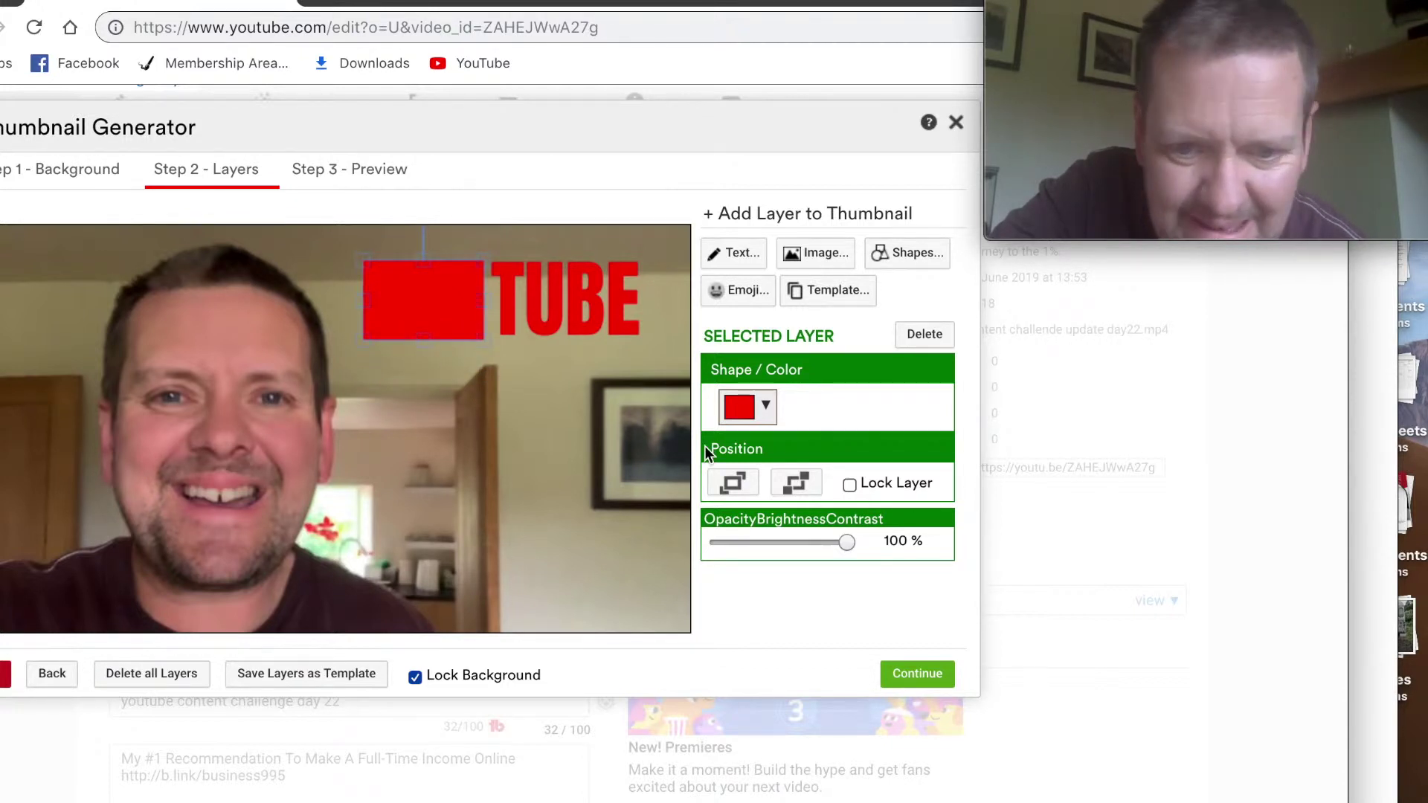
left_click(796, 483)
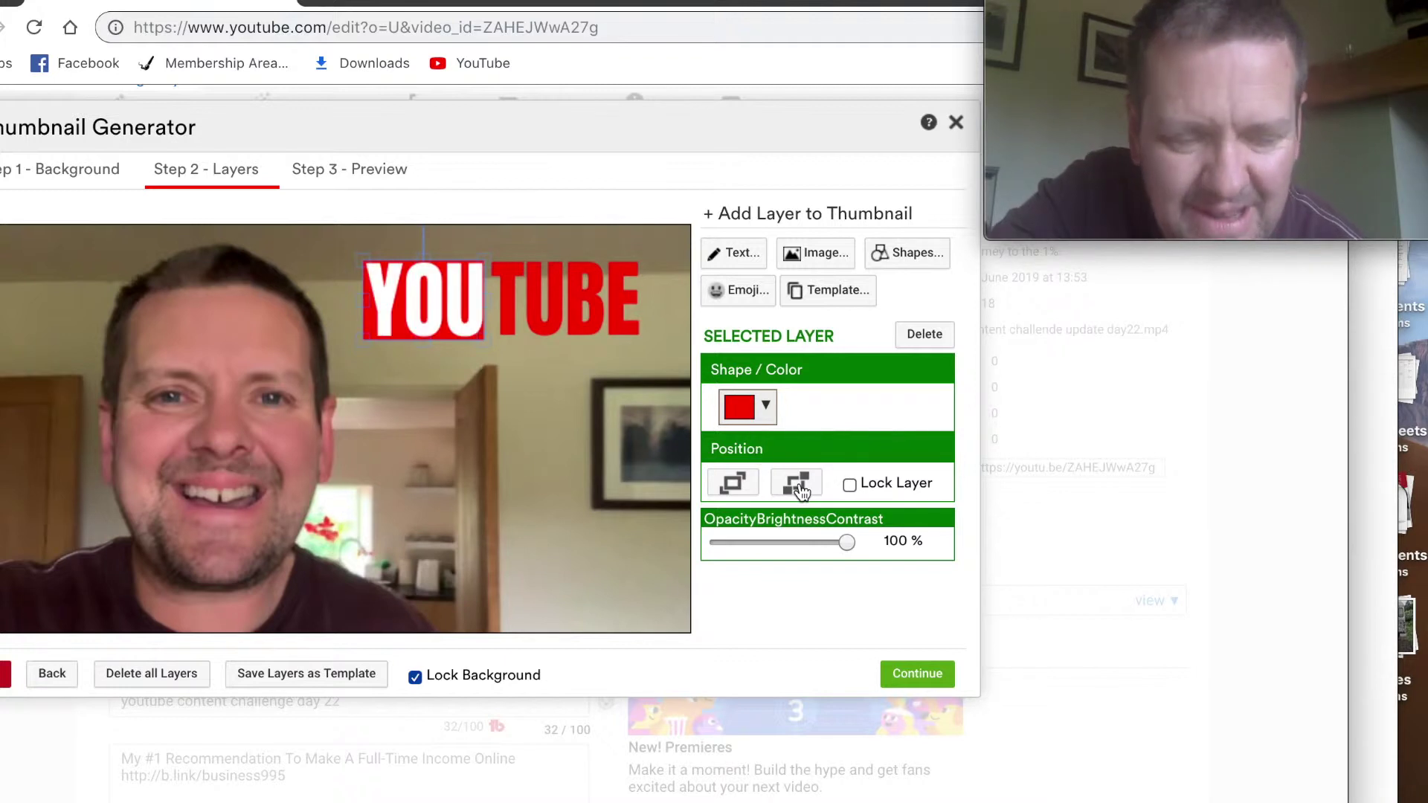
left_click(434, 304)
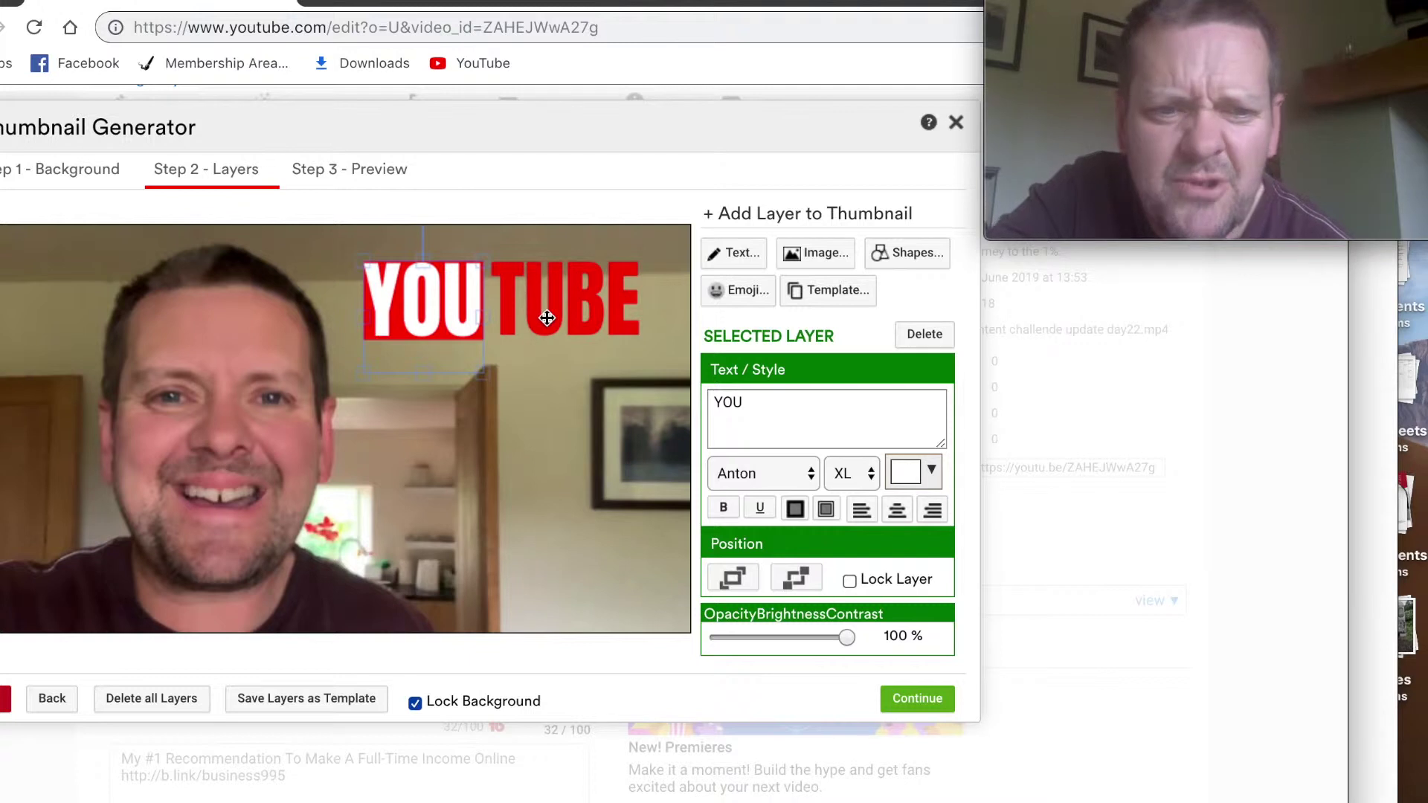
left_click(579, 316)
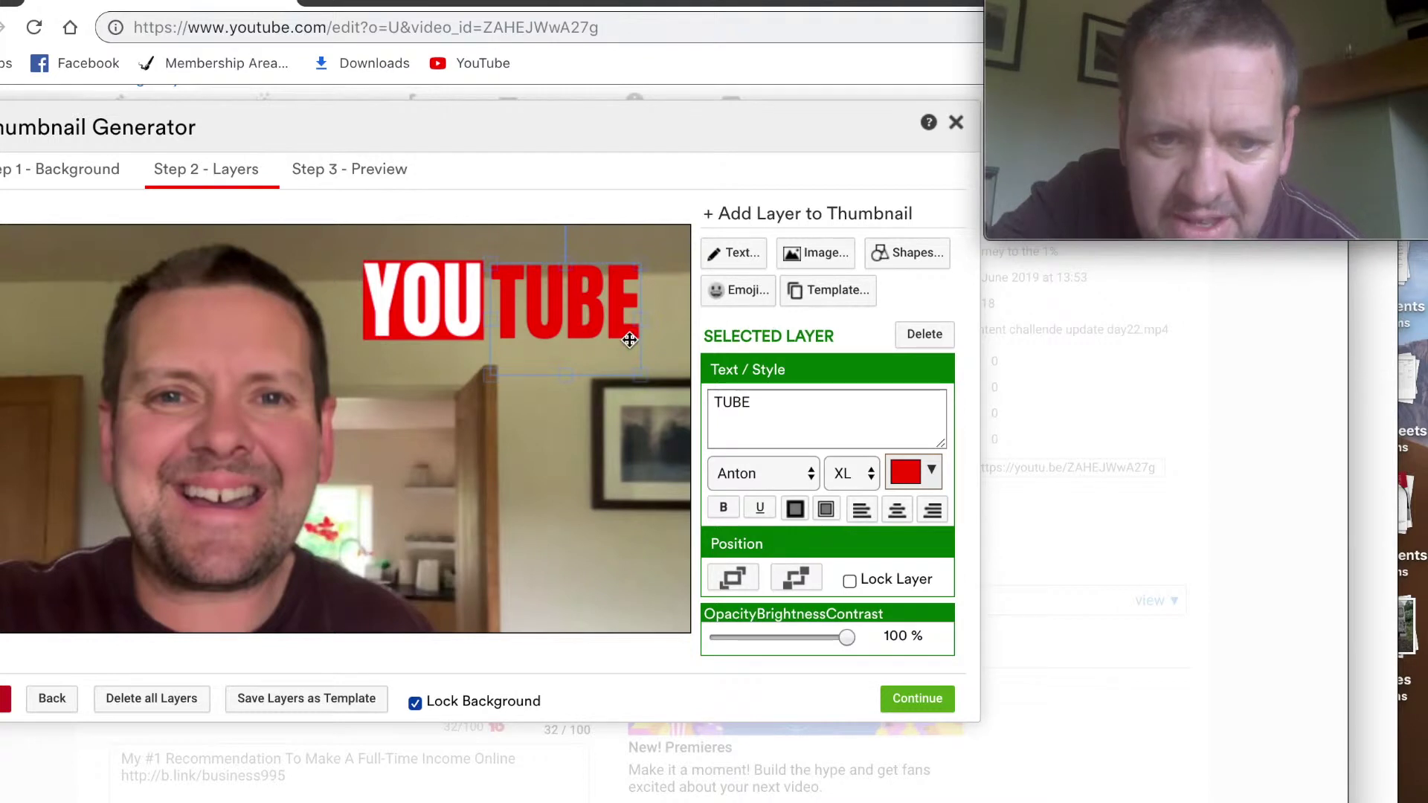
- Add a solid square shape layer colored white (#fffdfd) at 100% opacity
left_click(916, 261)
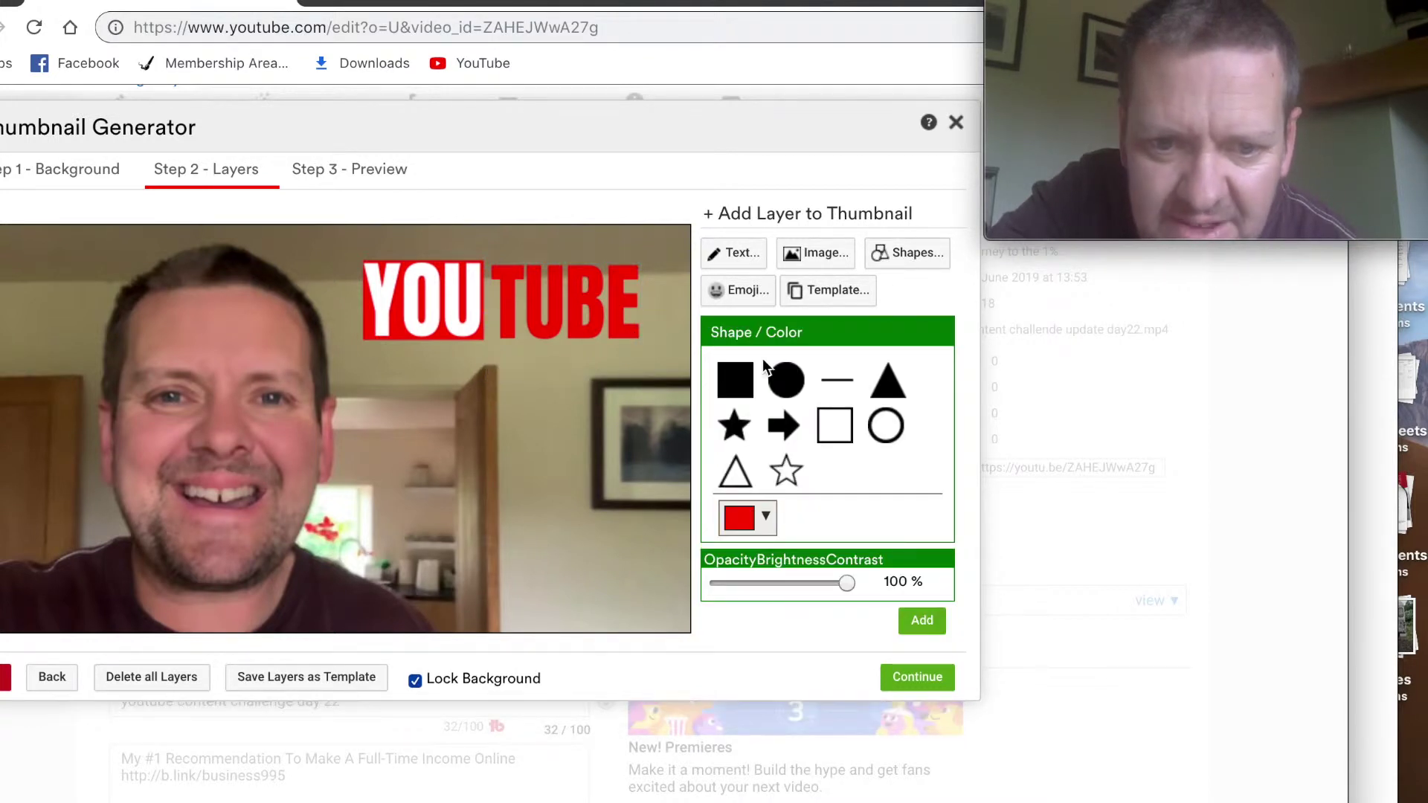
left_click(767, 517)
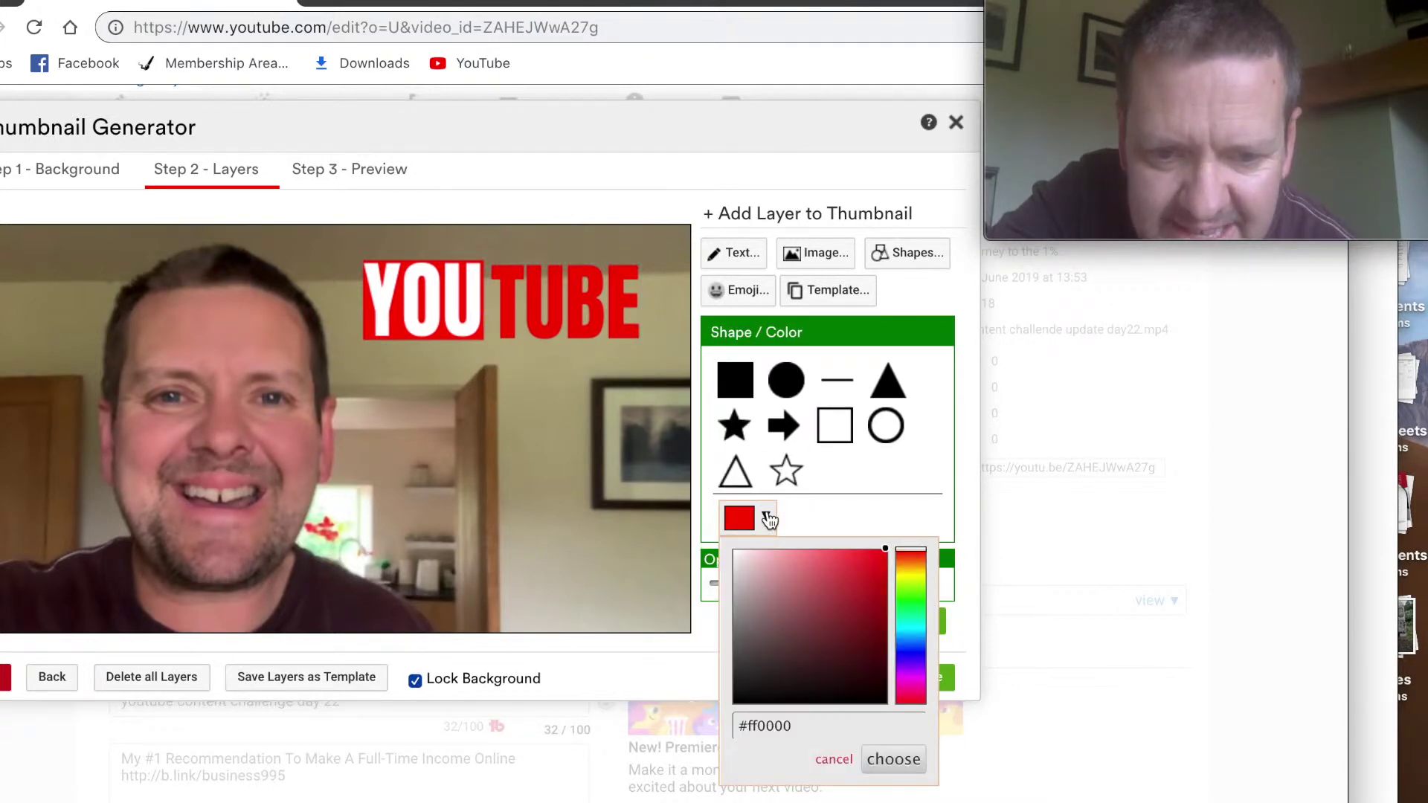
left_click_drag(757, 558, 734, 550)
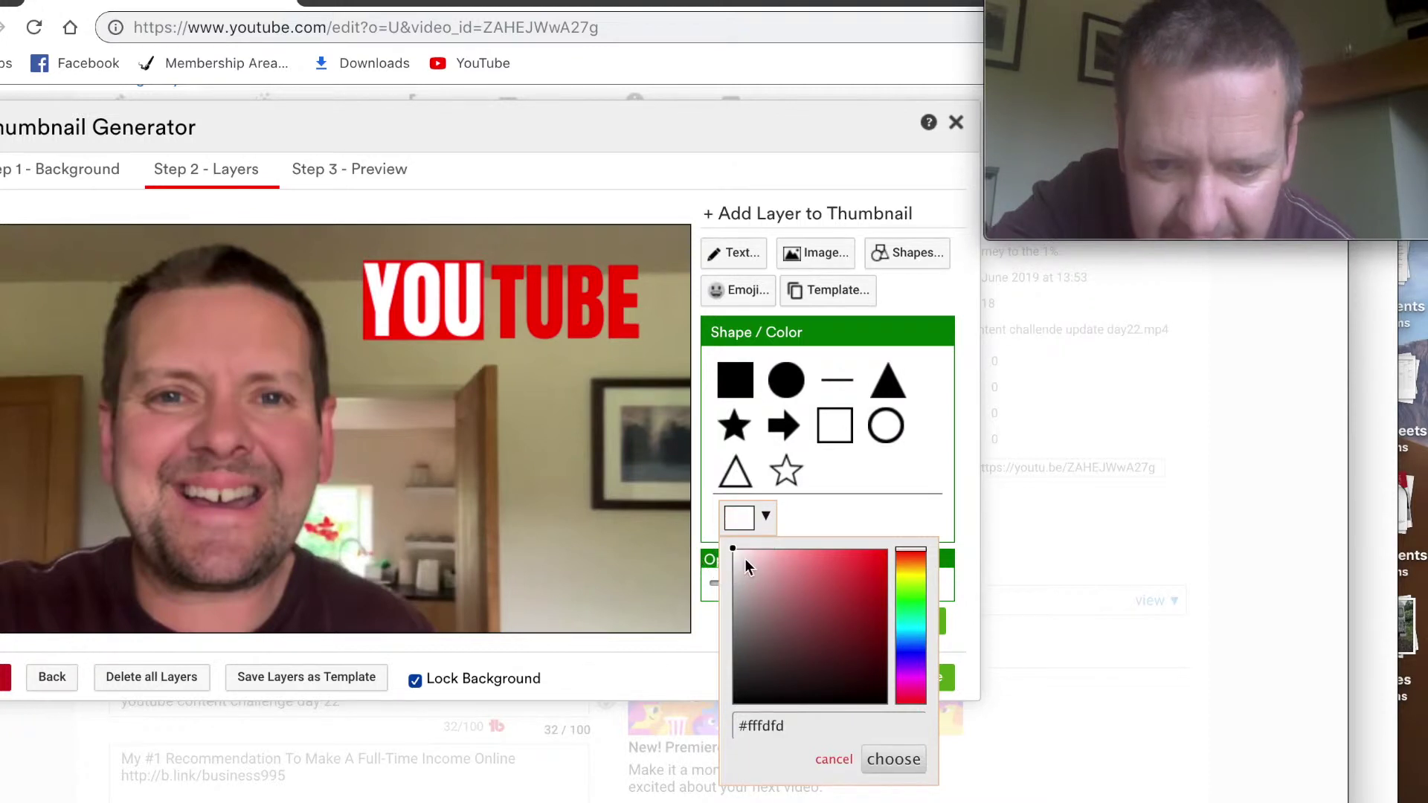
left_click(884, 751)
left_click(914, 634)
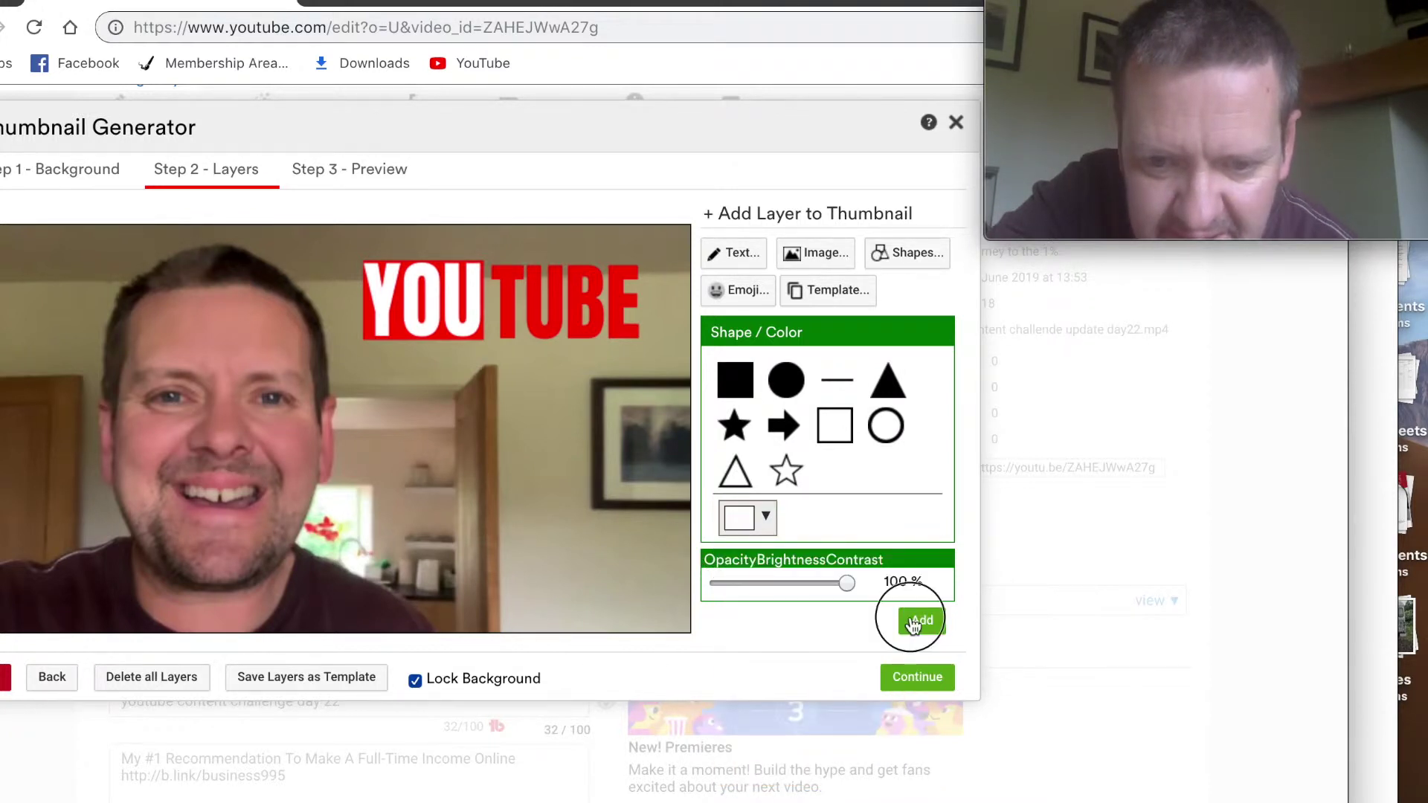
- Position and resize the white square to cover TUBE, send it behind the text, and center TUBE on it
left_click_drag(197, 386, 585, 318)
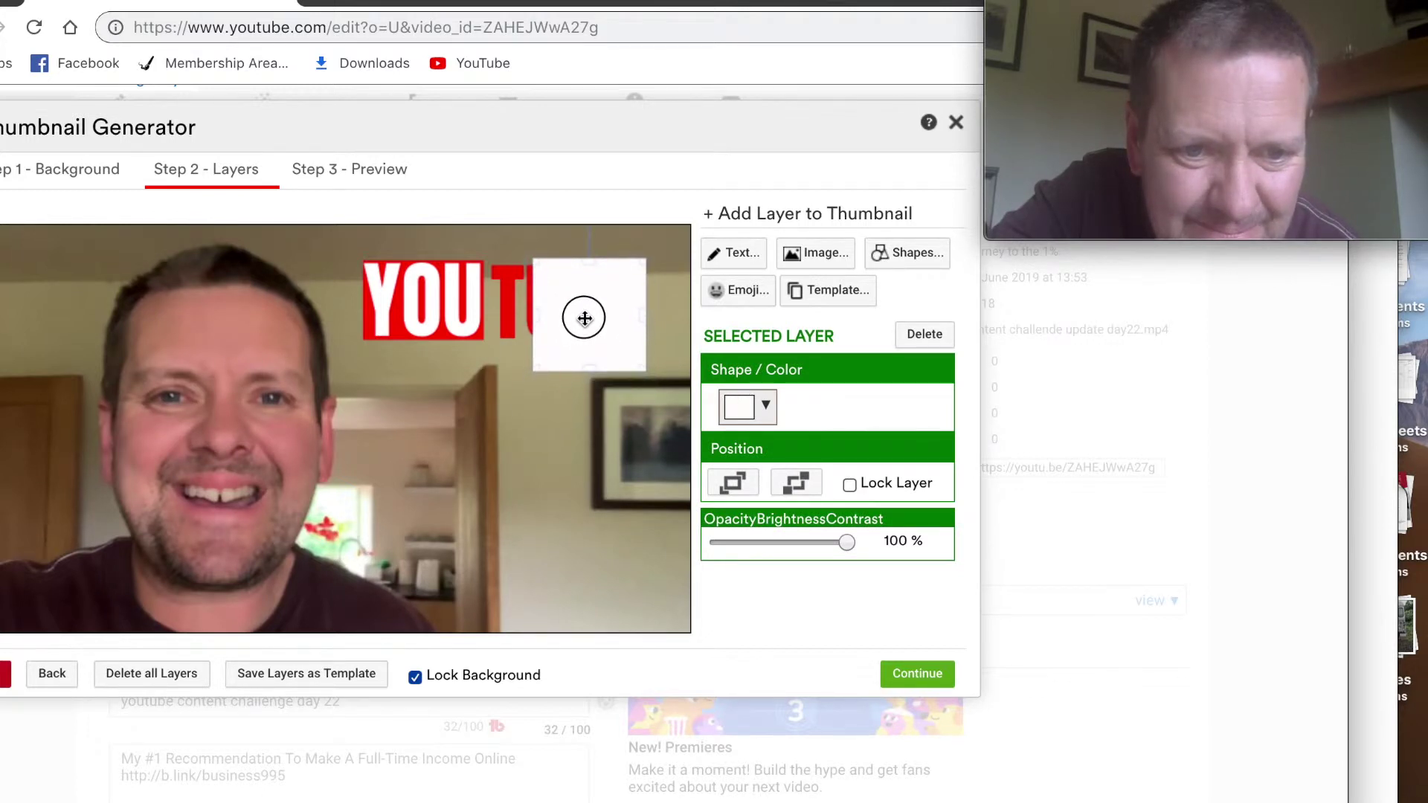
mouse_move(541, 316)
left_mouse_down()
mouse_move(490, 314)
mouse_move(538, 319)
left_mouse_up()
left_click_drag(563, 370, 566, 344)
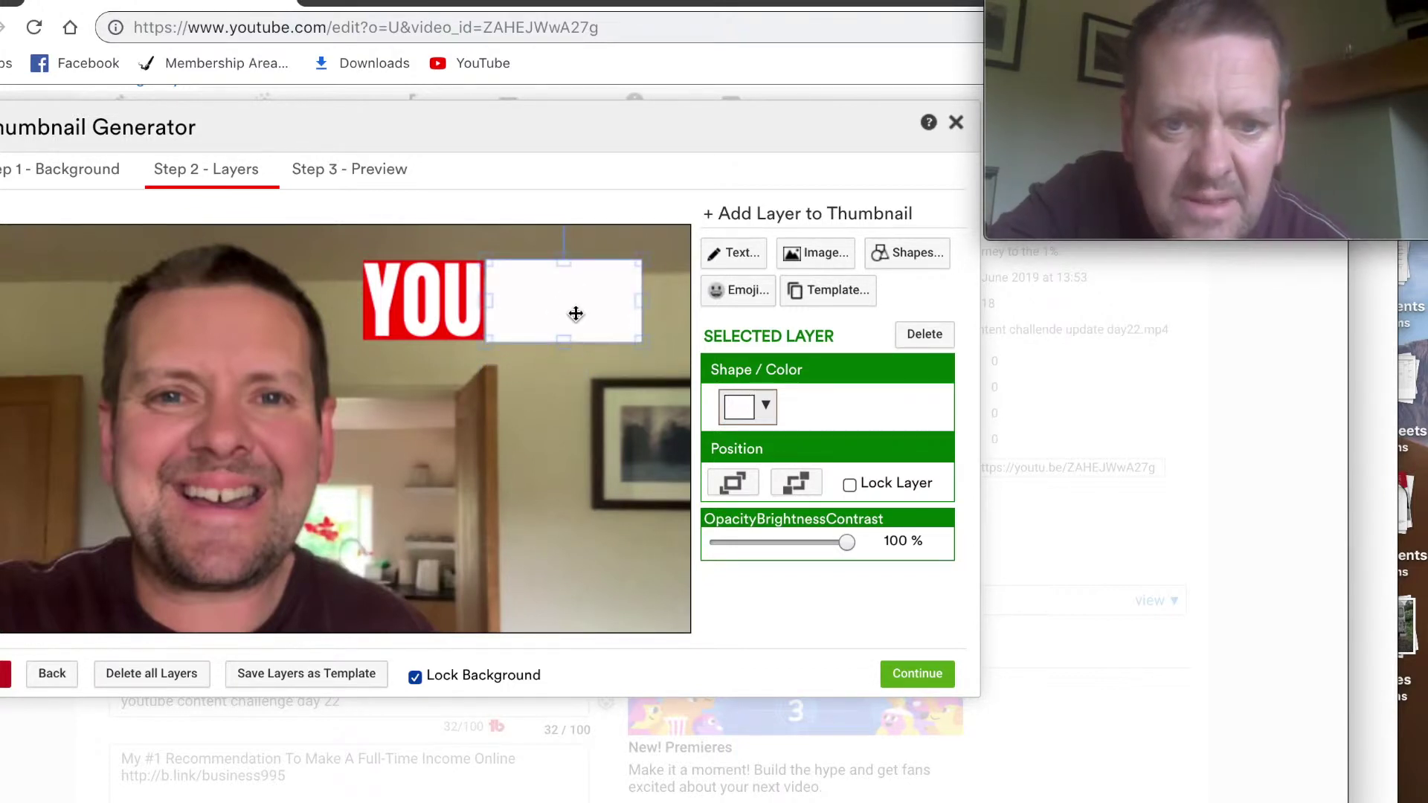
left_click(795, 487)
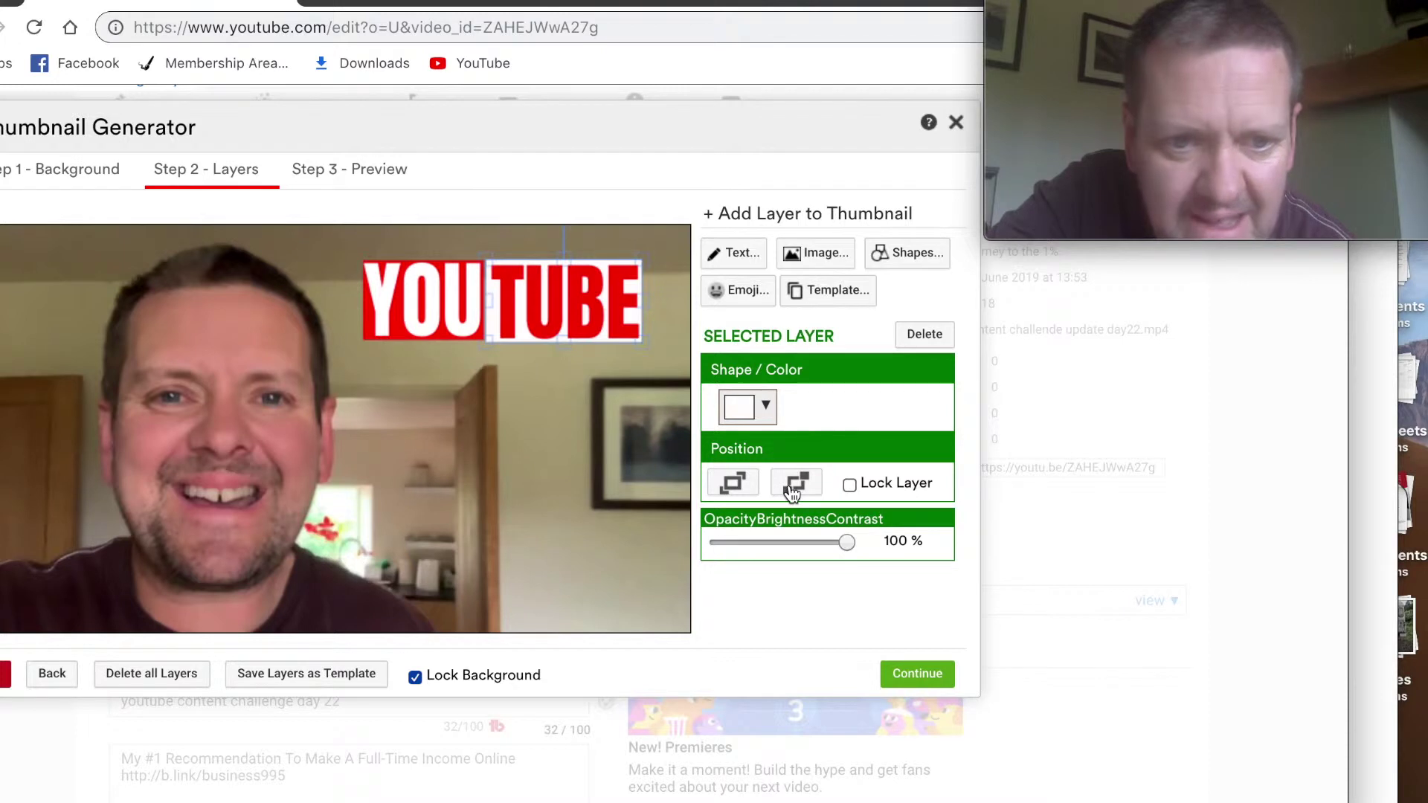
left_click(578, 308)
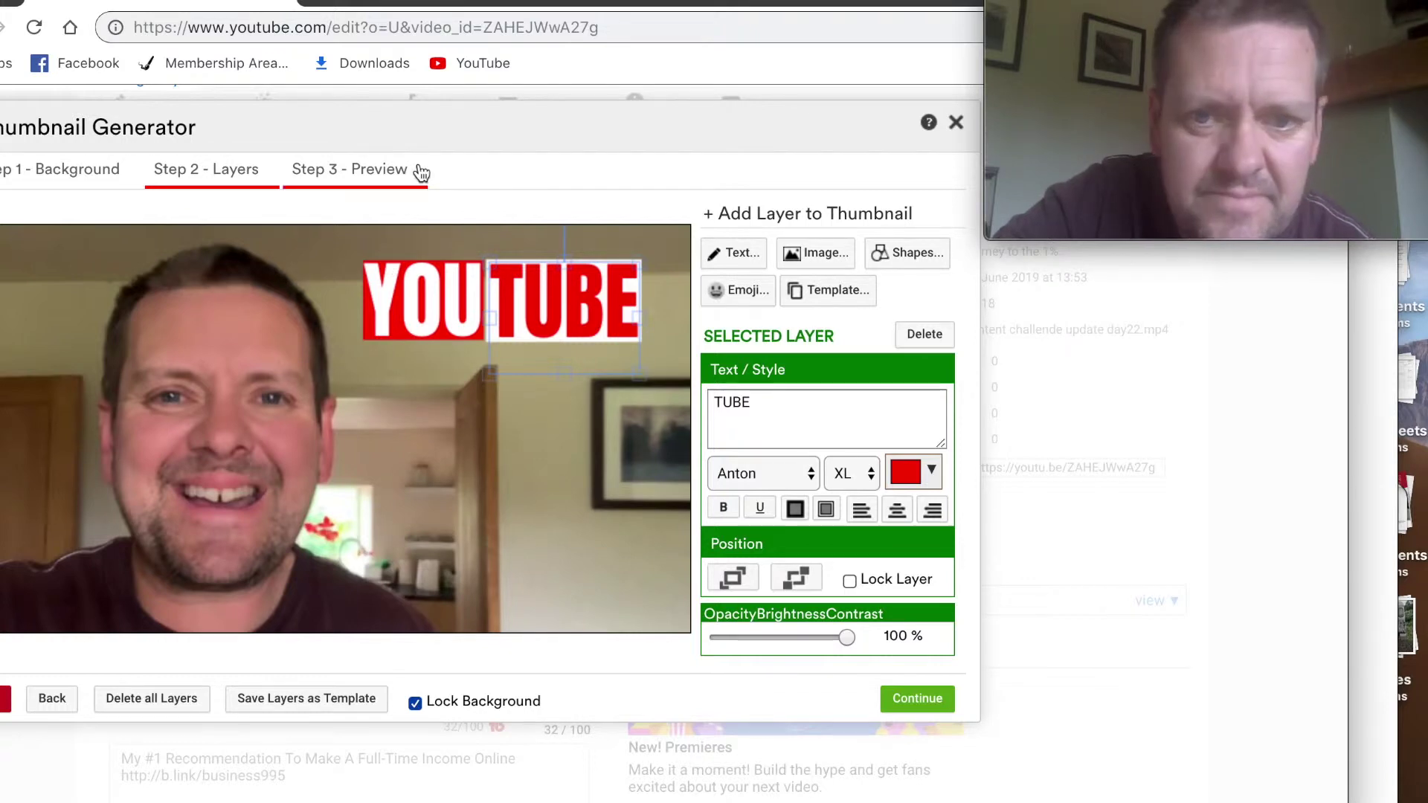
- Add two red text layers in Anton, size XL, reading CONTENT and CHALLENGE
left_click_drag(460, 141, 498, 187)
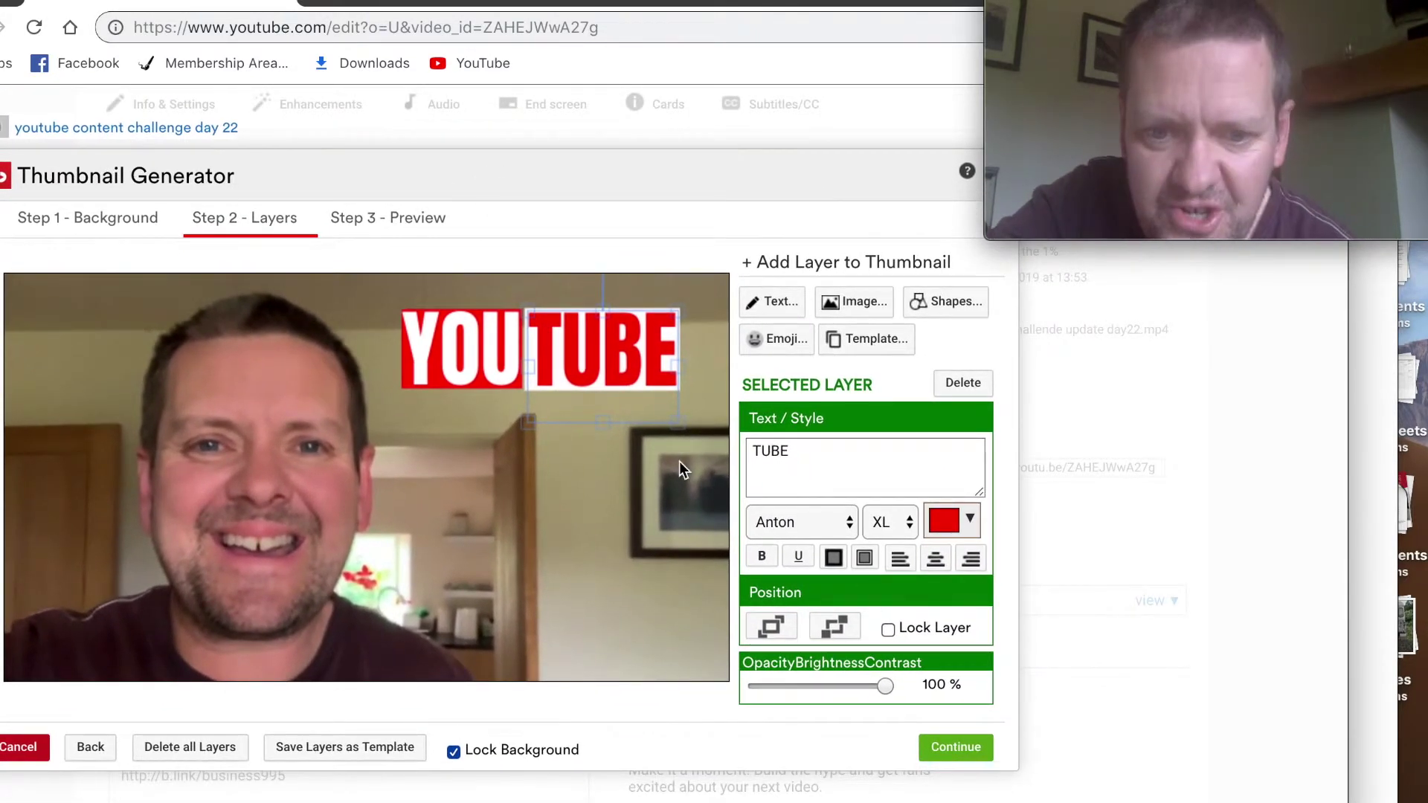
left_click(781, 301)
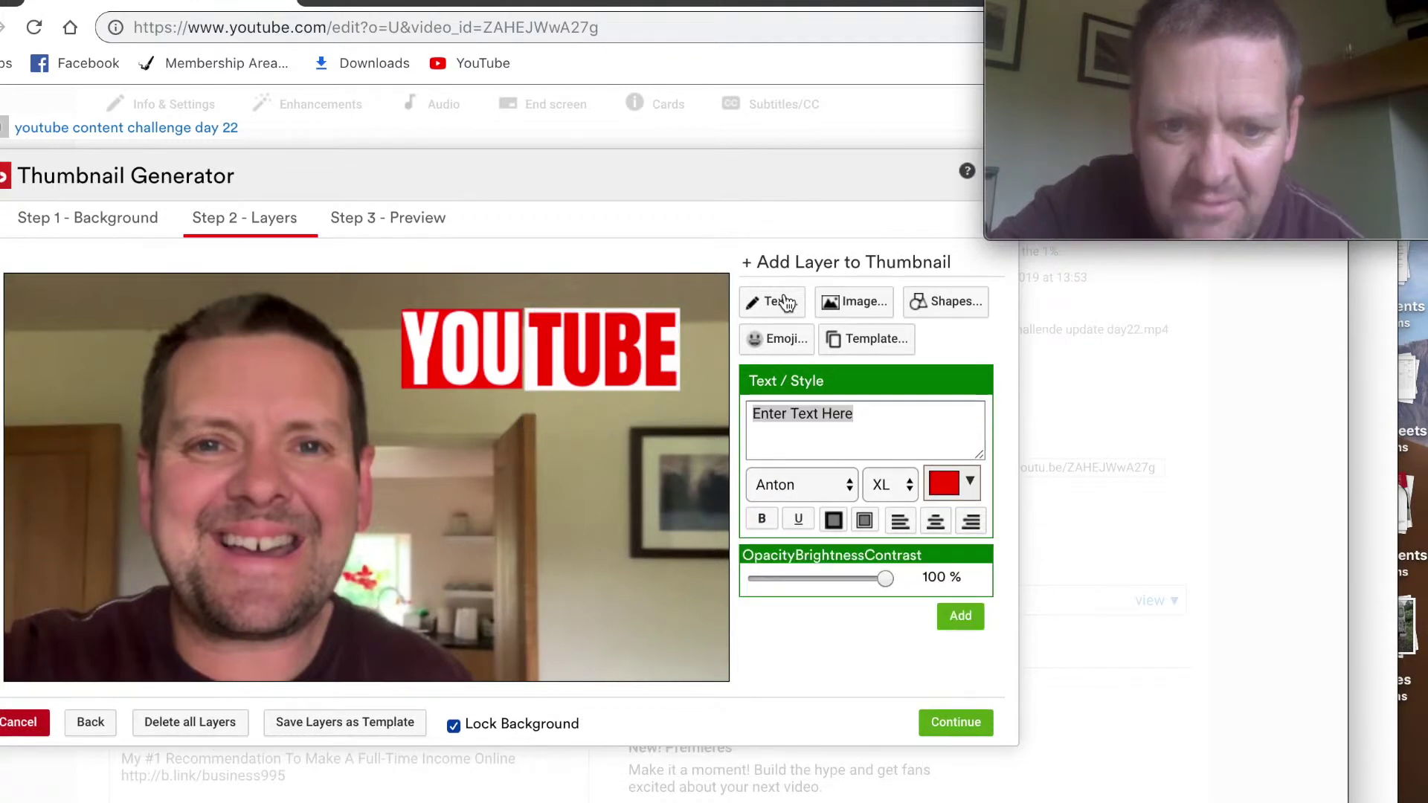
type("CONTENT")
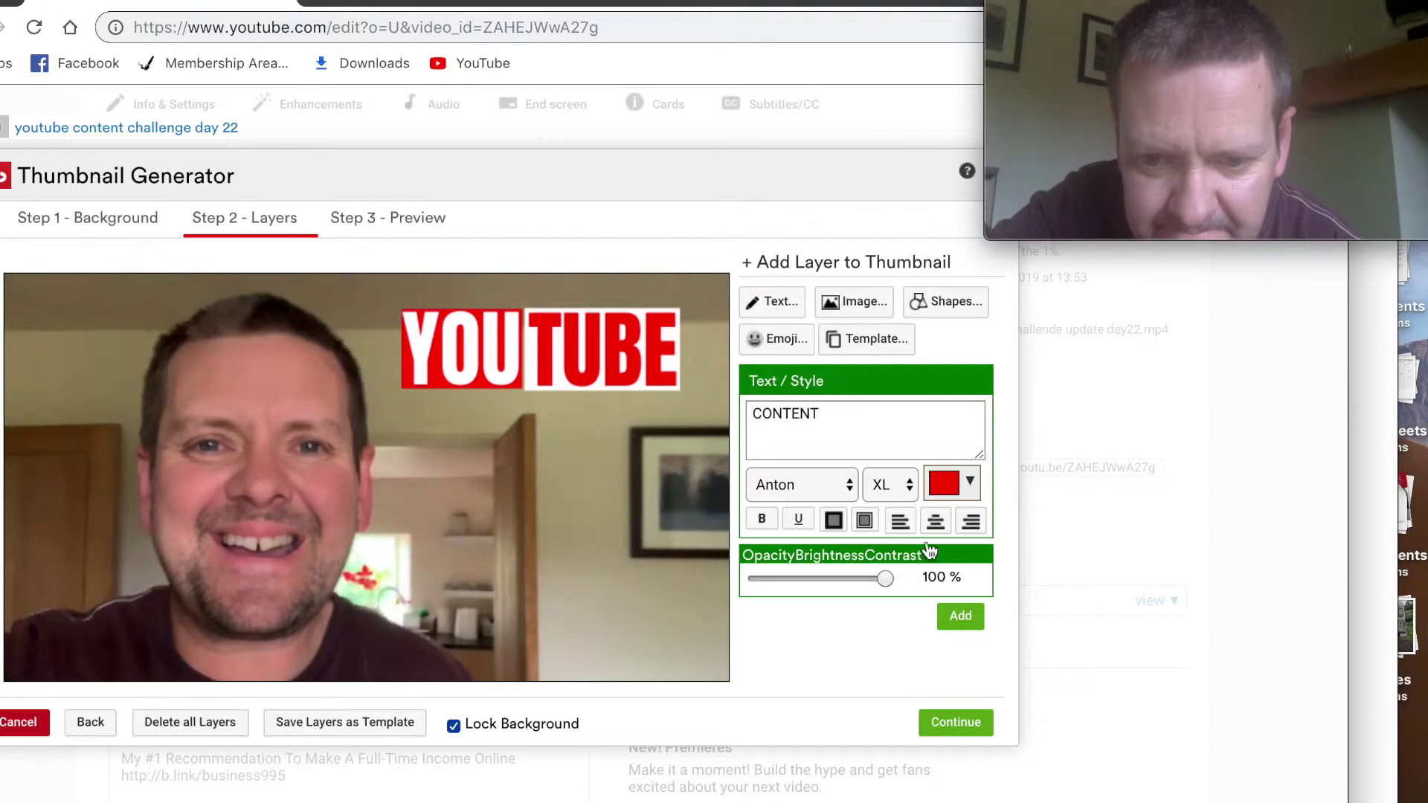
left_click(958, 620)
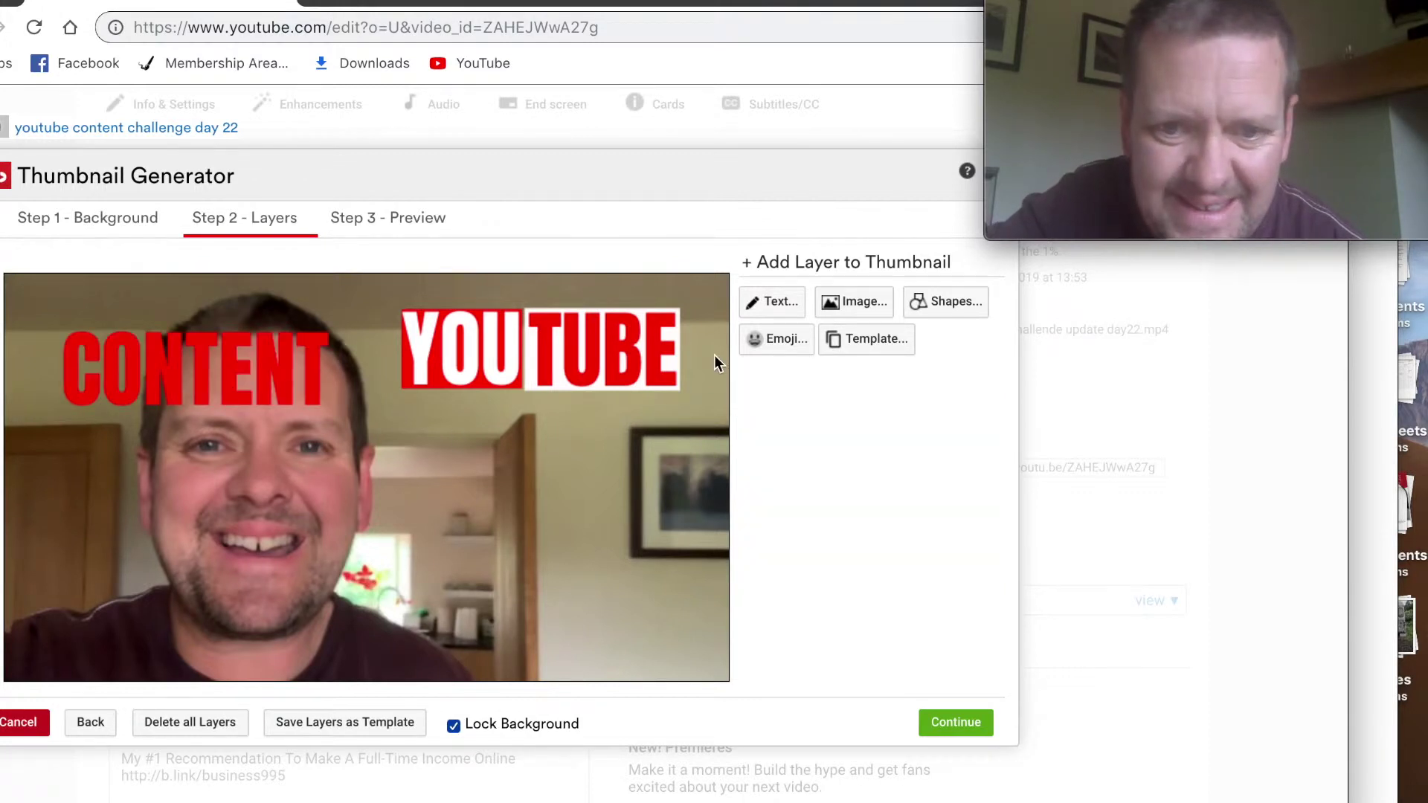
left_click(779, 310)
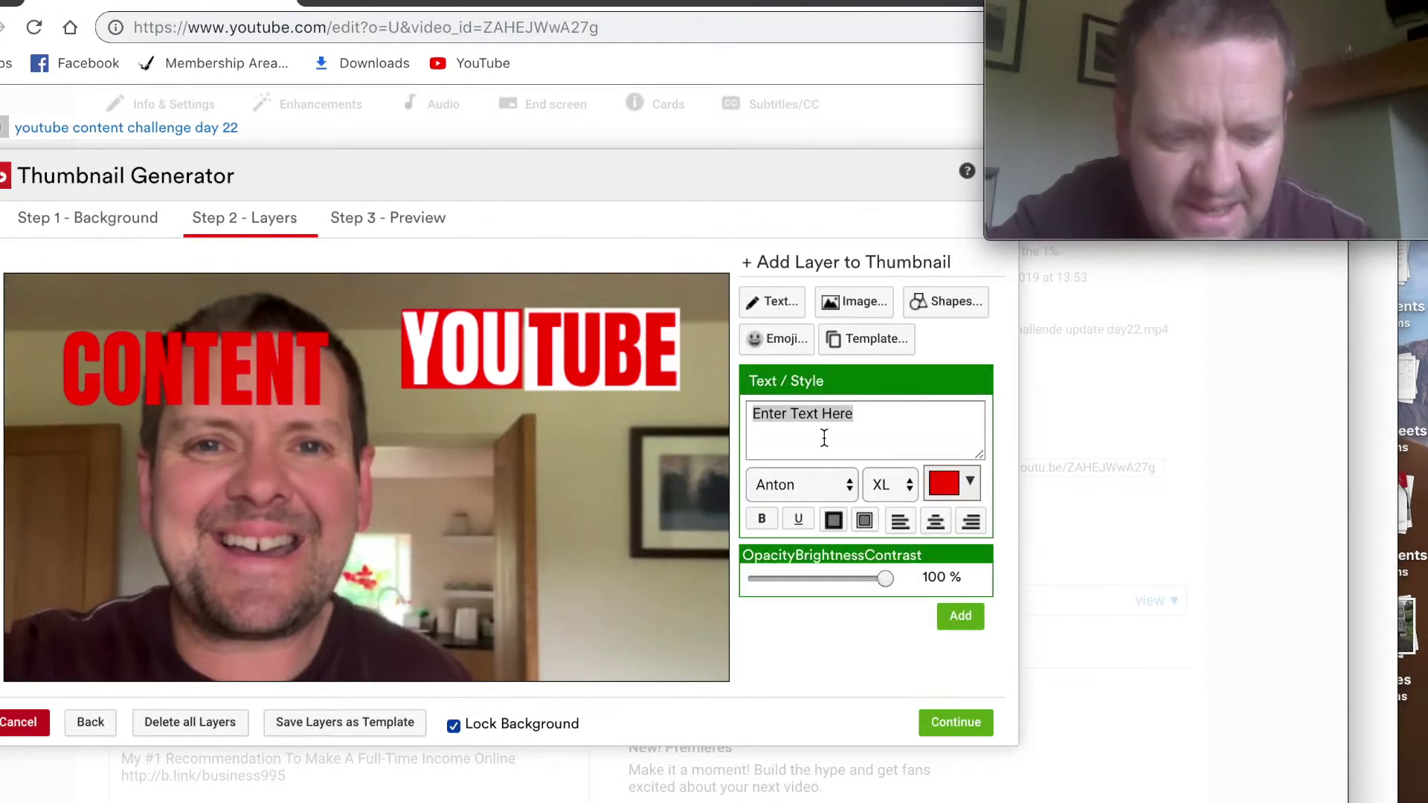
type("CHALLENGE")
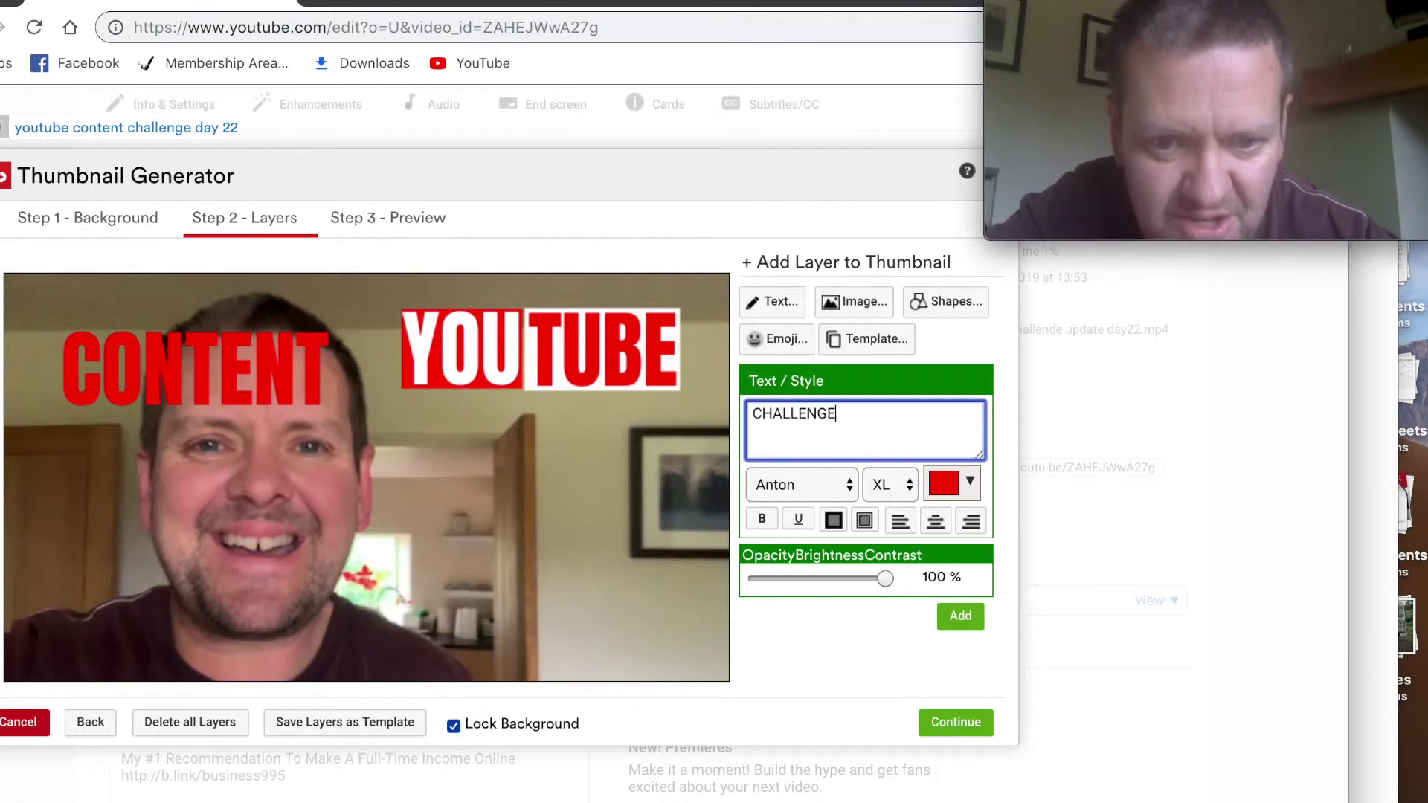
left_click(886, 520)
left_click(954, 613)
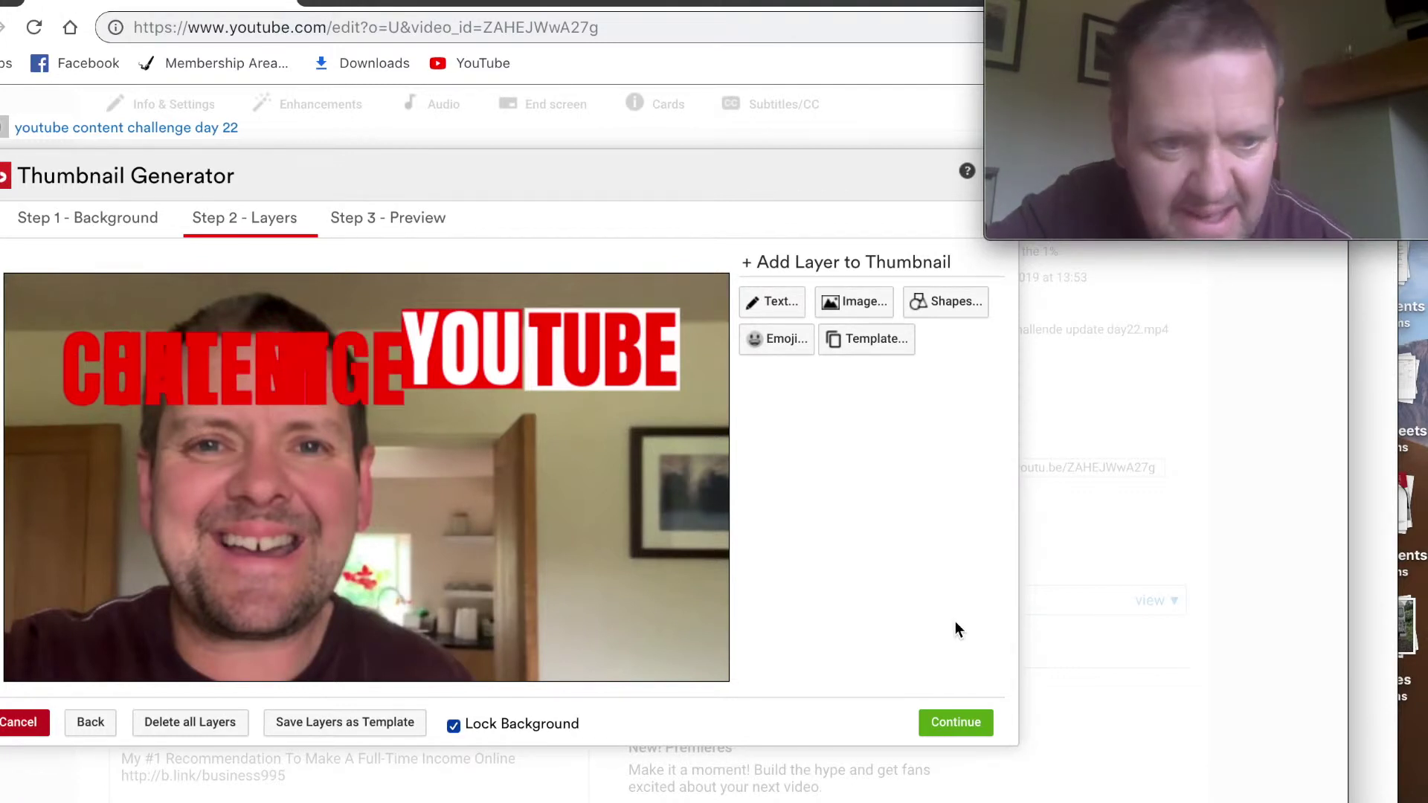
- Stack CONTENT directly below YOUTUBE and CHALLENGE directly below CONTENT, beside the face
left_click_drag(208, 376, 488, 545)
left_click_drag(237, 389, 546, 450)
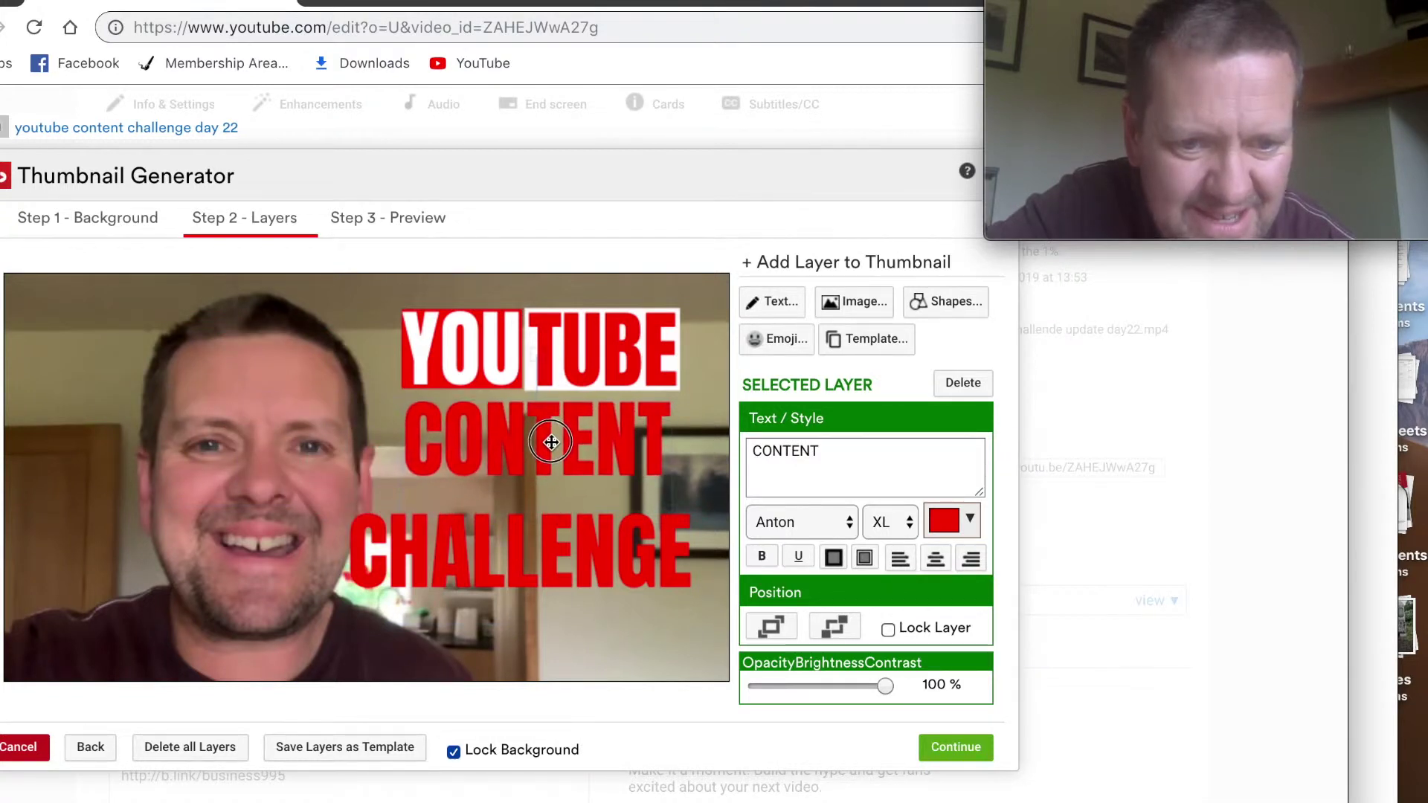
left_click_drag(520, 524, 530, 501)
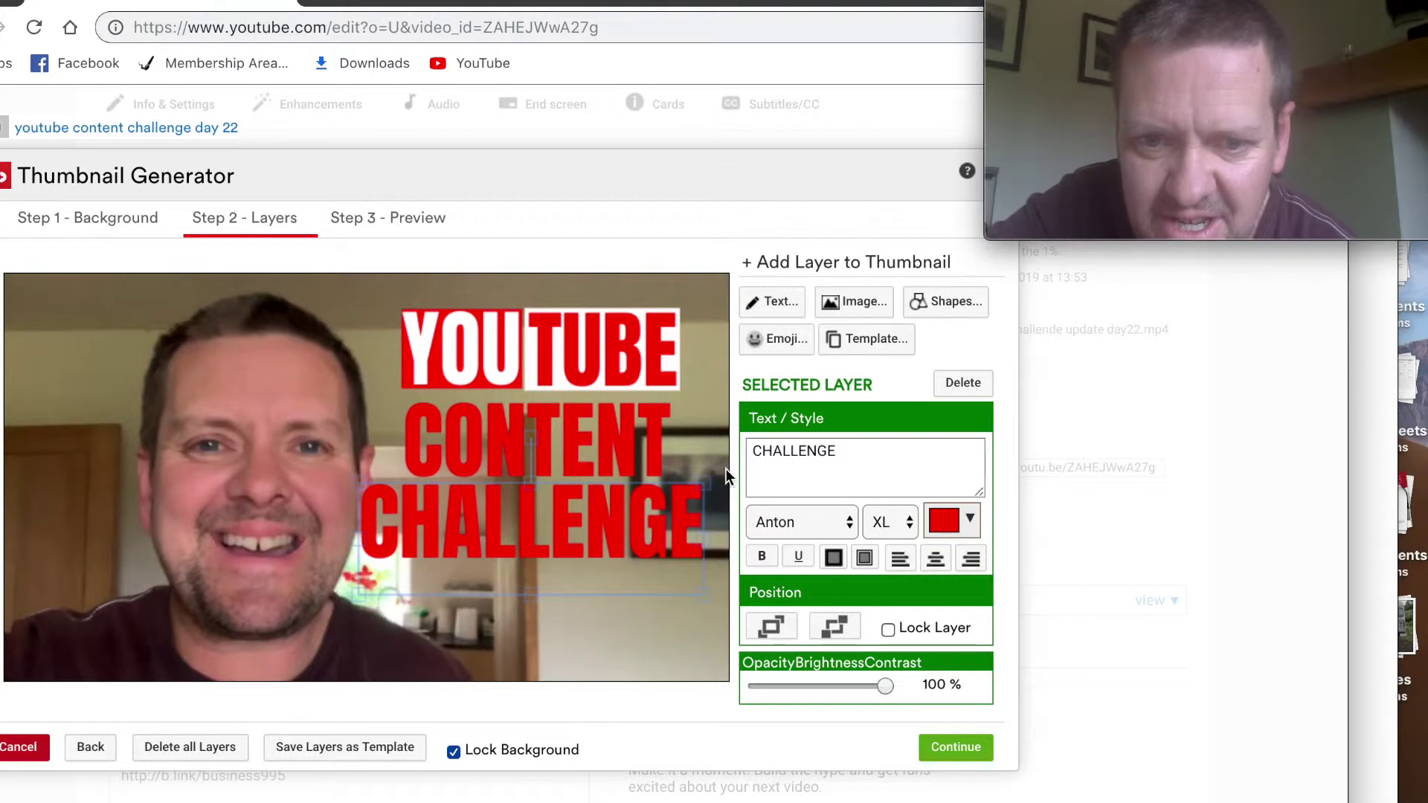
- Add a white text layer reading DAY22 in Anton, size XL, and place it below CHALLENGE
left_click(787, 313)
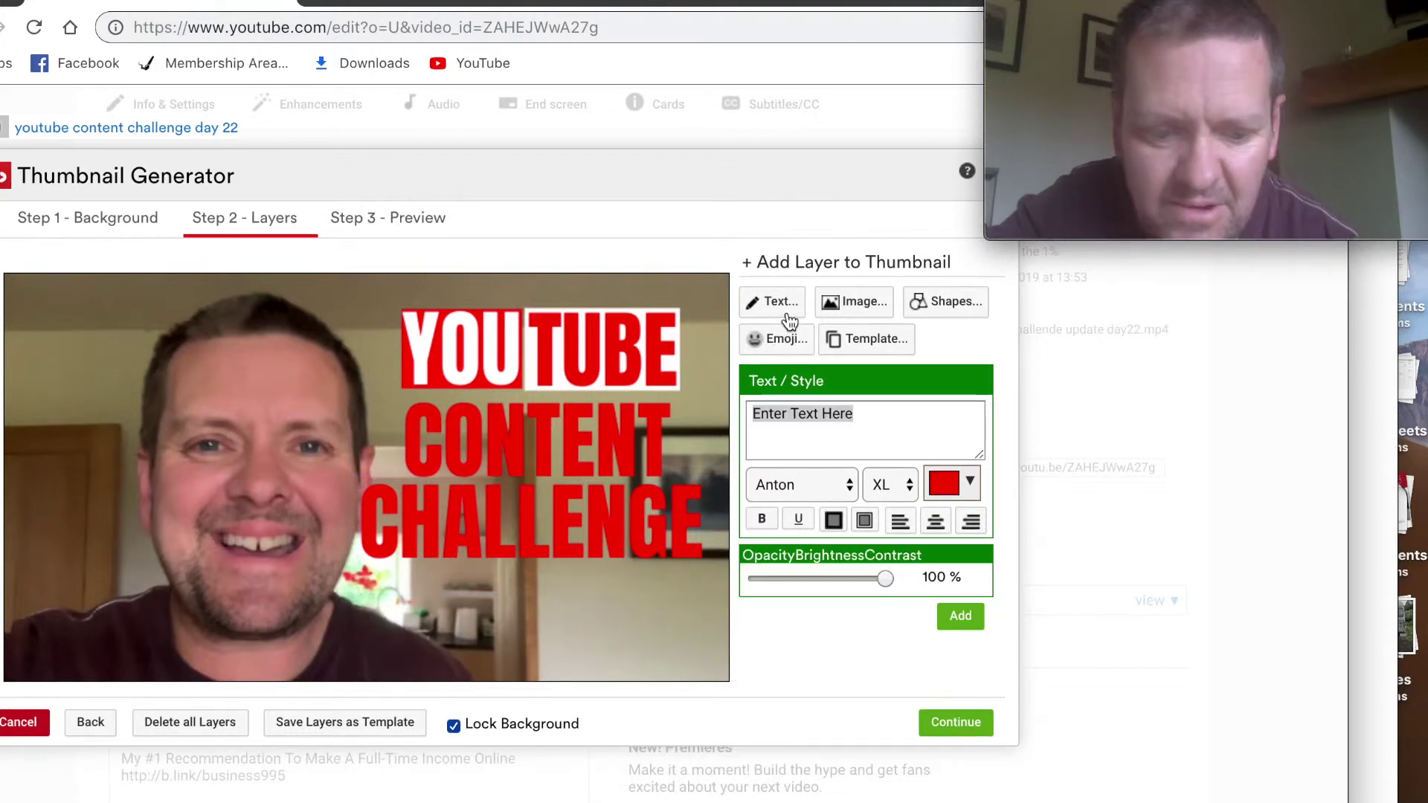
type("DAY2")
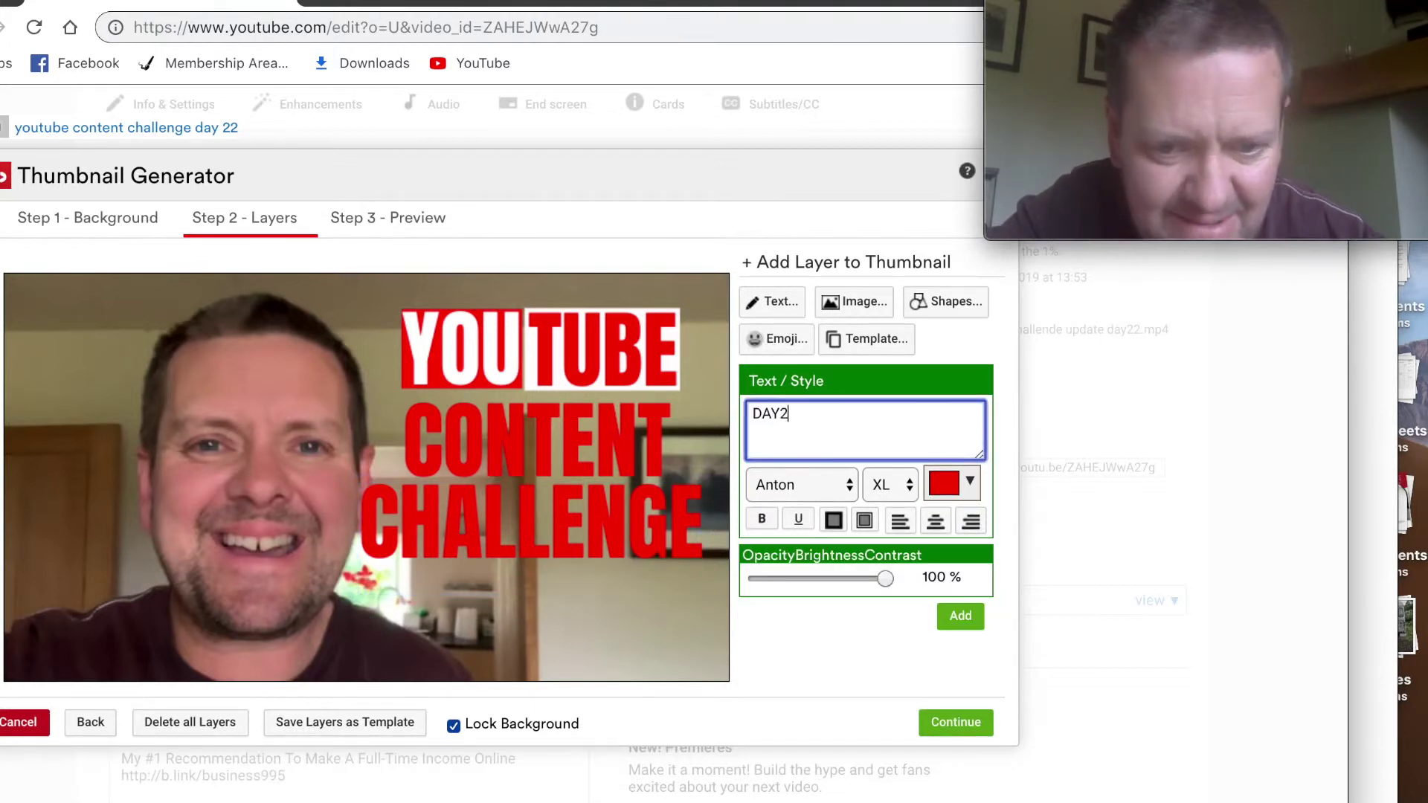
type("2")
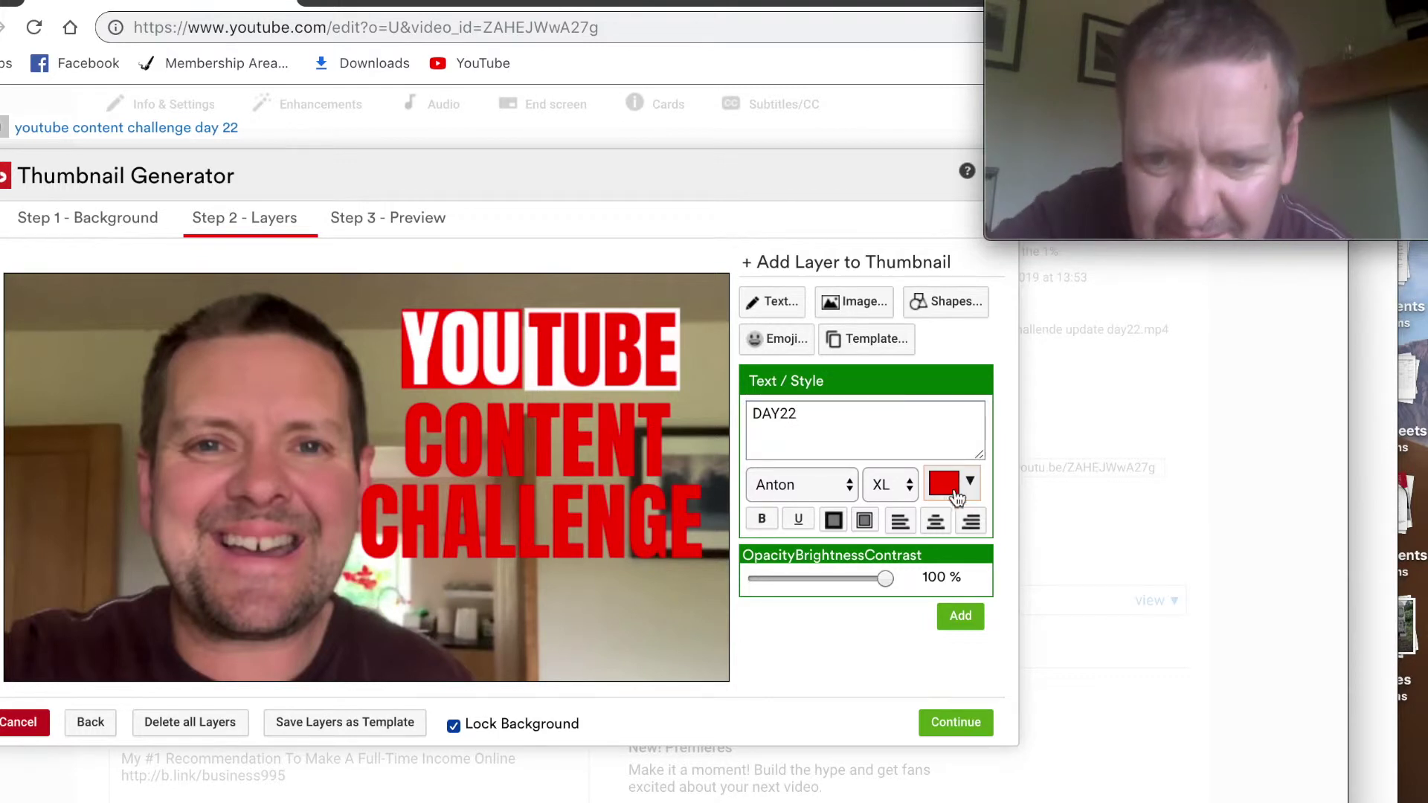
left_click(970, 491)
left_click_drag(964, 522, 938, 521)
left_click(1082, 731)
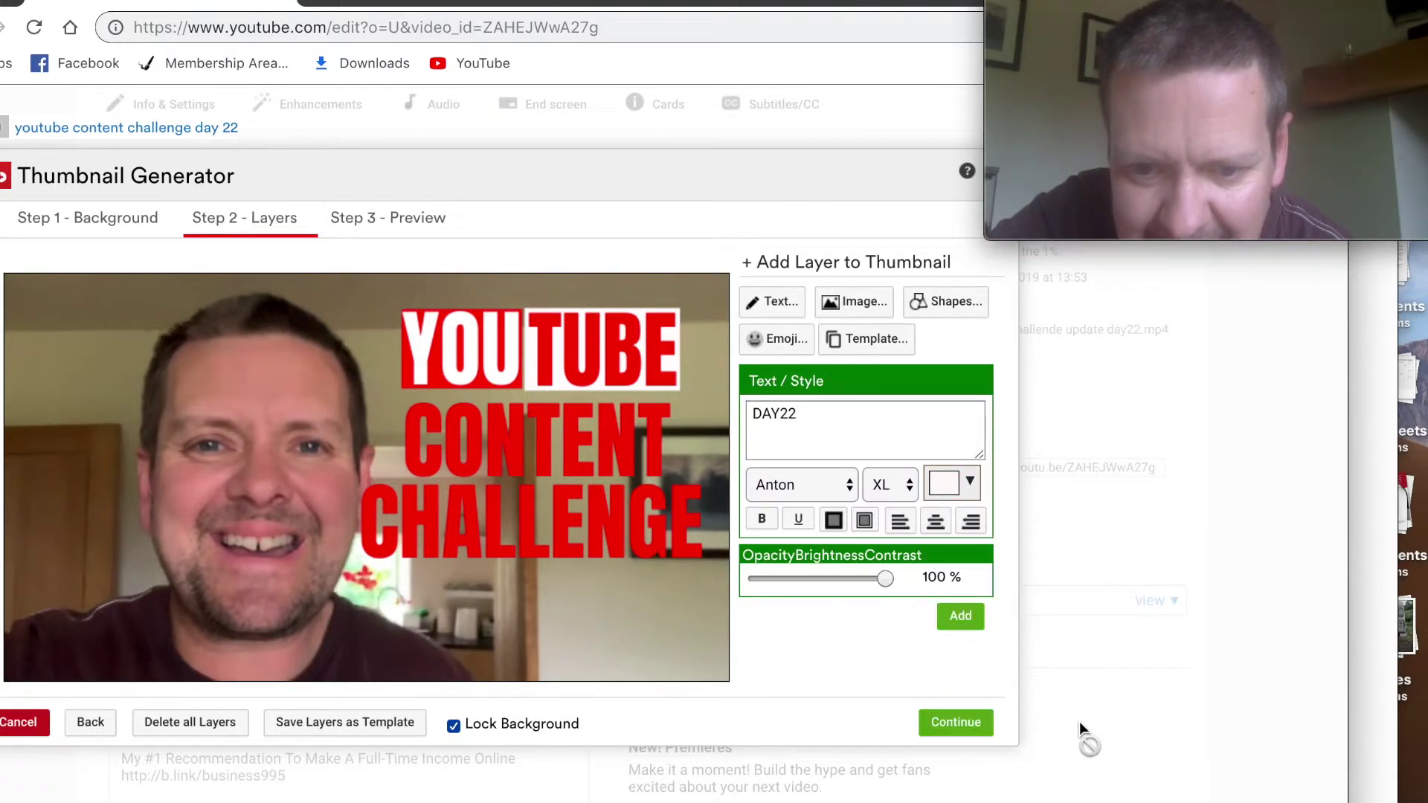
left_click(960, 617)
left_click_drag(168, 396, 539, 632)
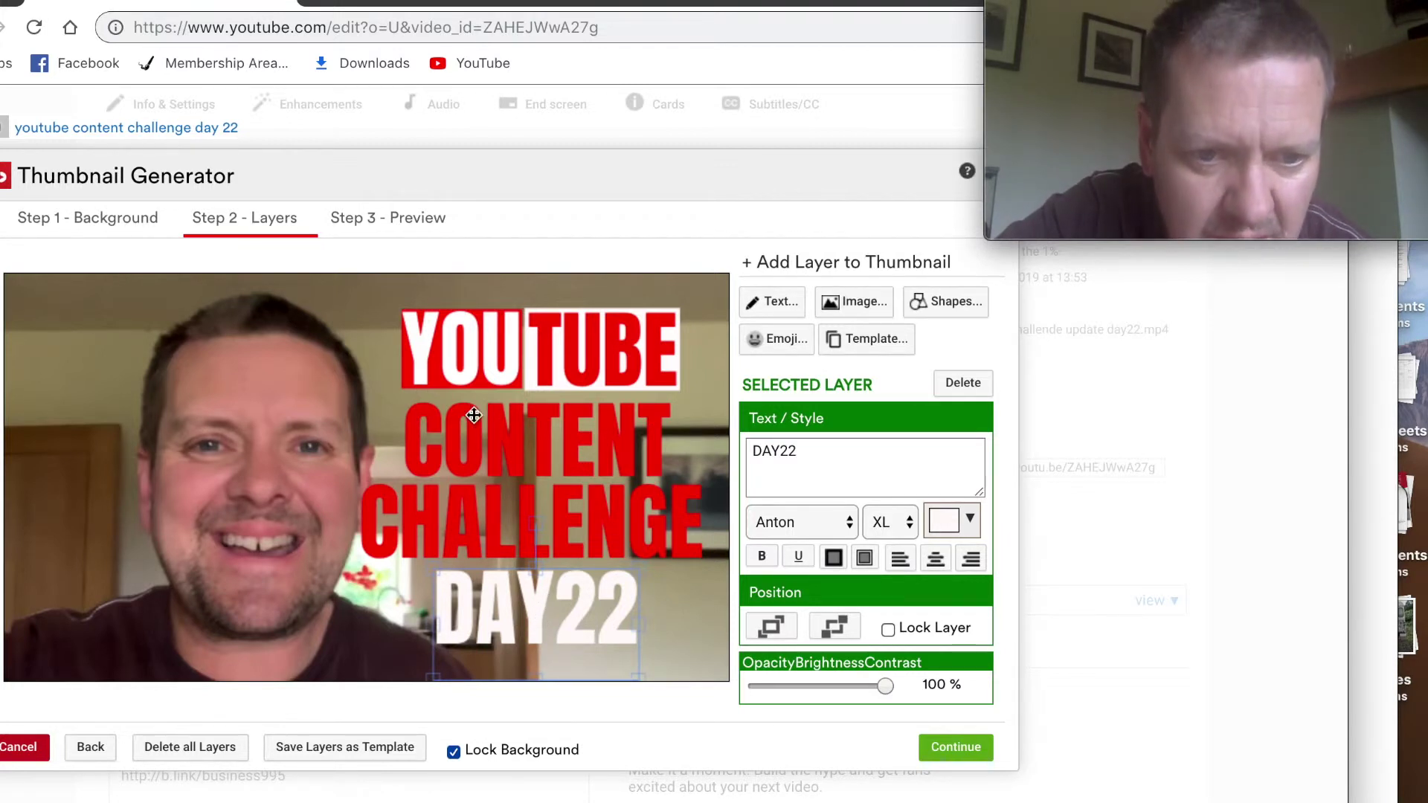
- Add another solid white square shape layer and select it on the thumbnail
left_click(521, 450)
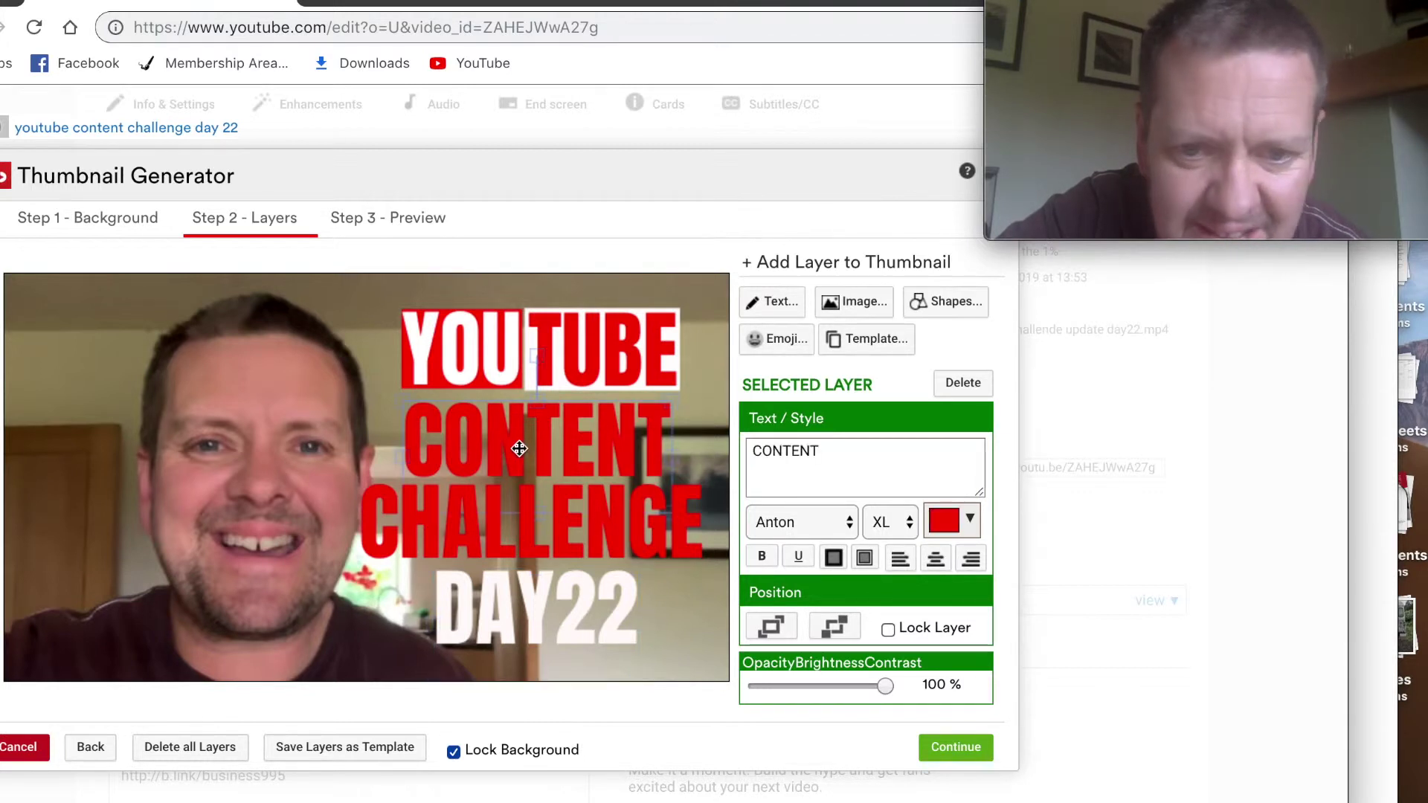
left_click(945, 319)
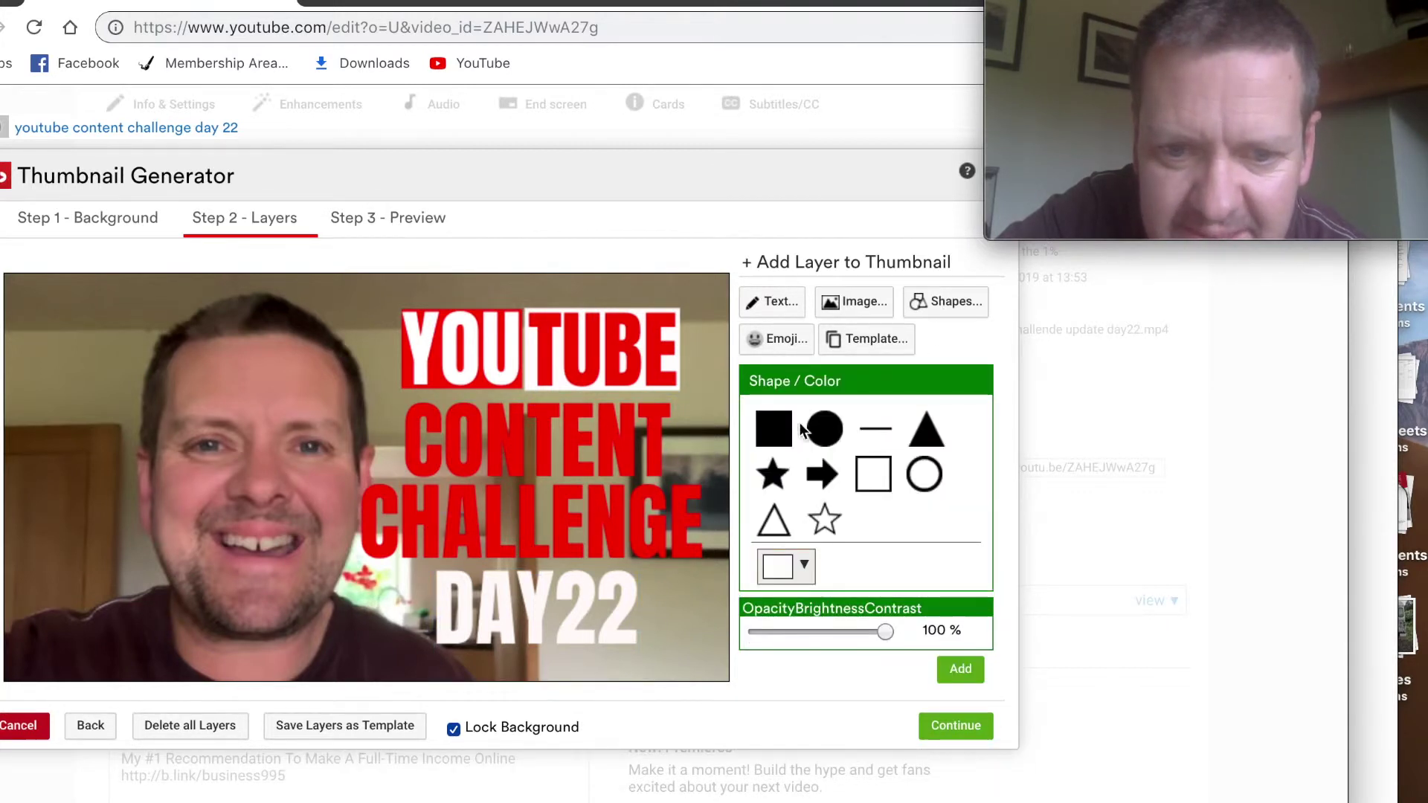
left_click(959, 671)
left_click(249, 449)
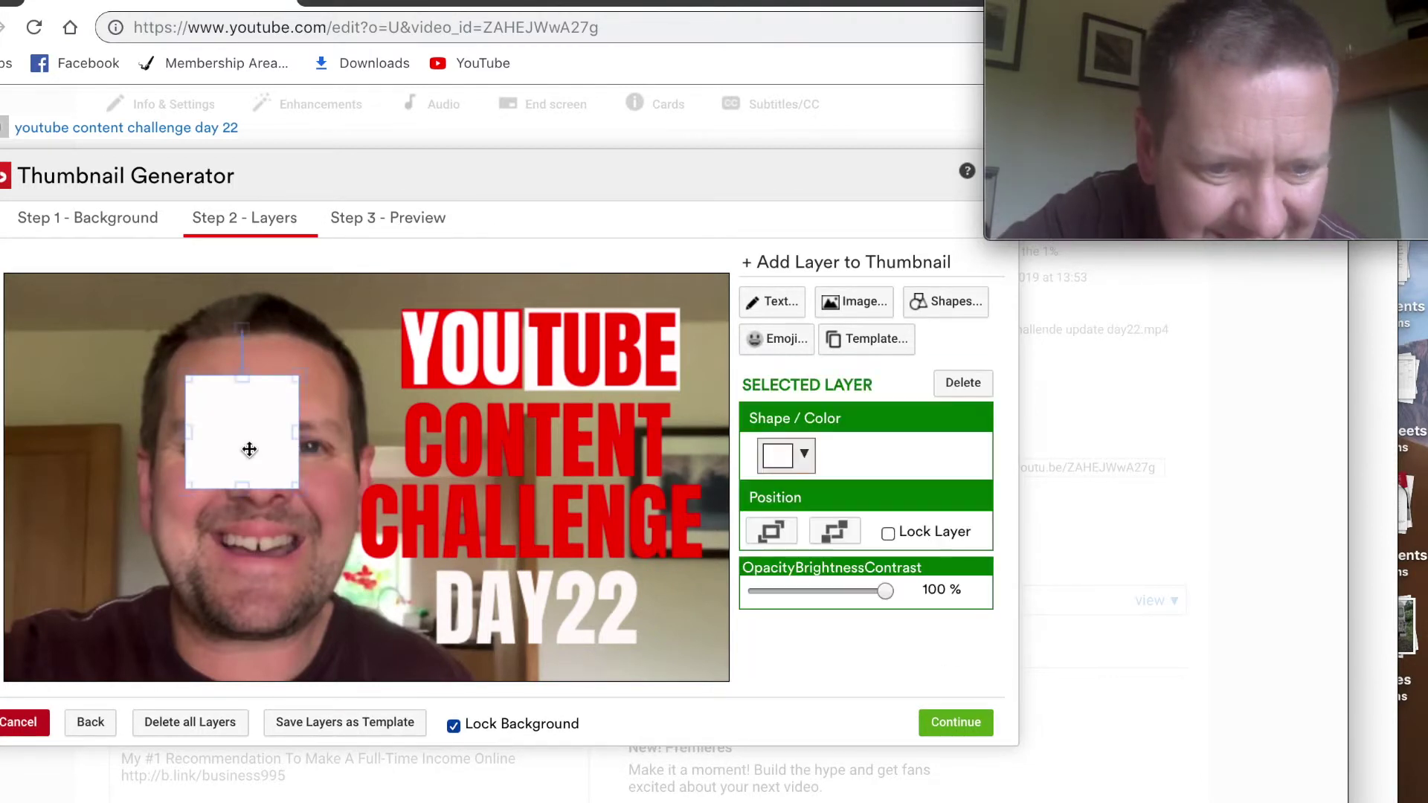
- Resize the new white square into a wide bar covering CHALLENGE, send it behind the text, and adjust CHALLENGE on it
left_click_drag(241, 378, 291, 529)
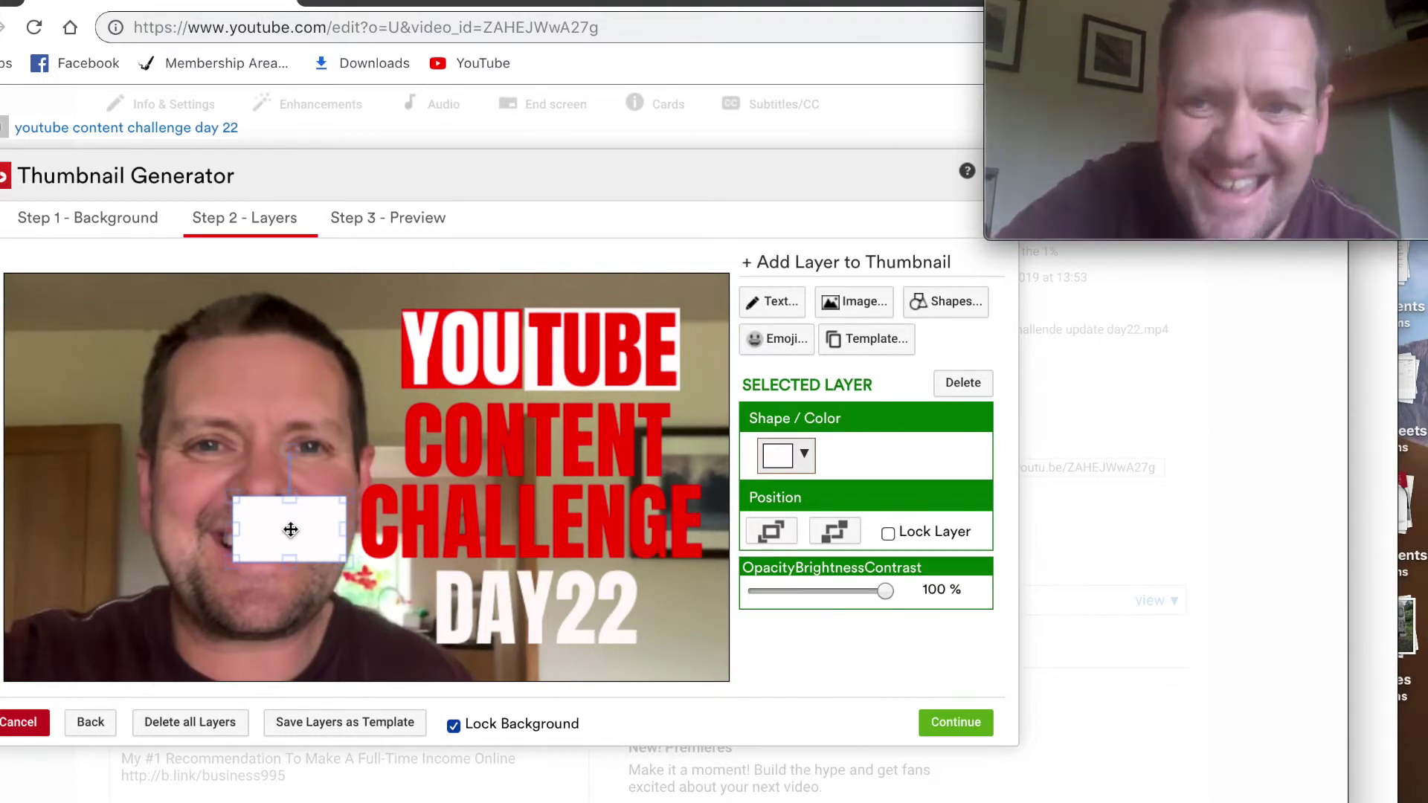
left_click_drag(291, 530, 651, 481)
left_click_drag(599, 520, 358, 516)
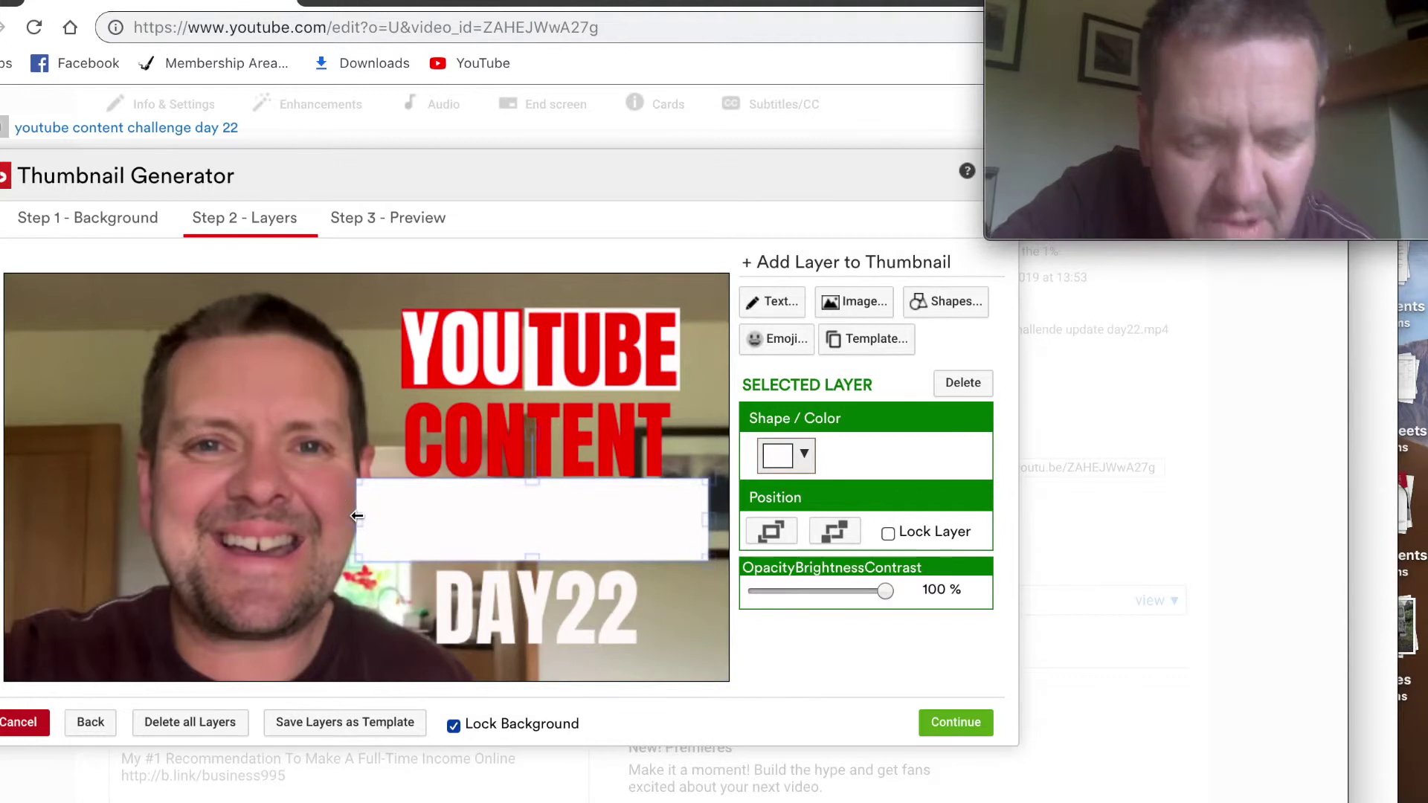
left_click(831, 533)
left_click(611, 512)
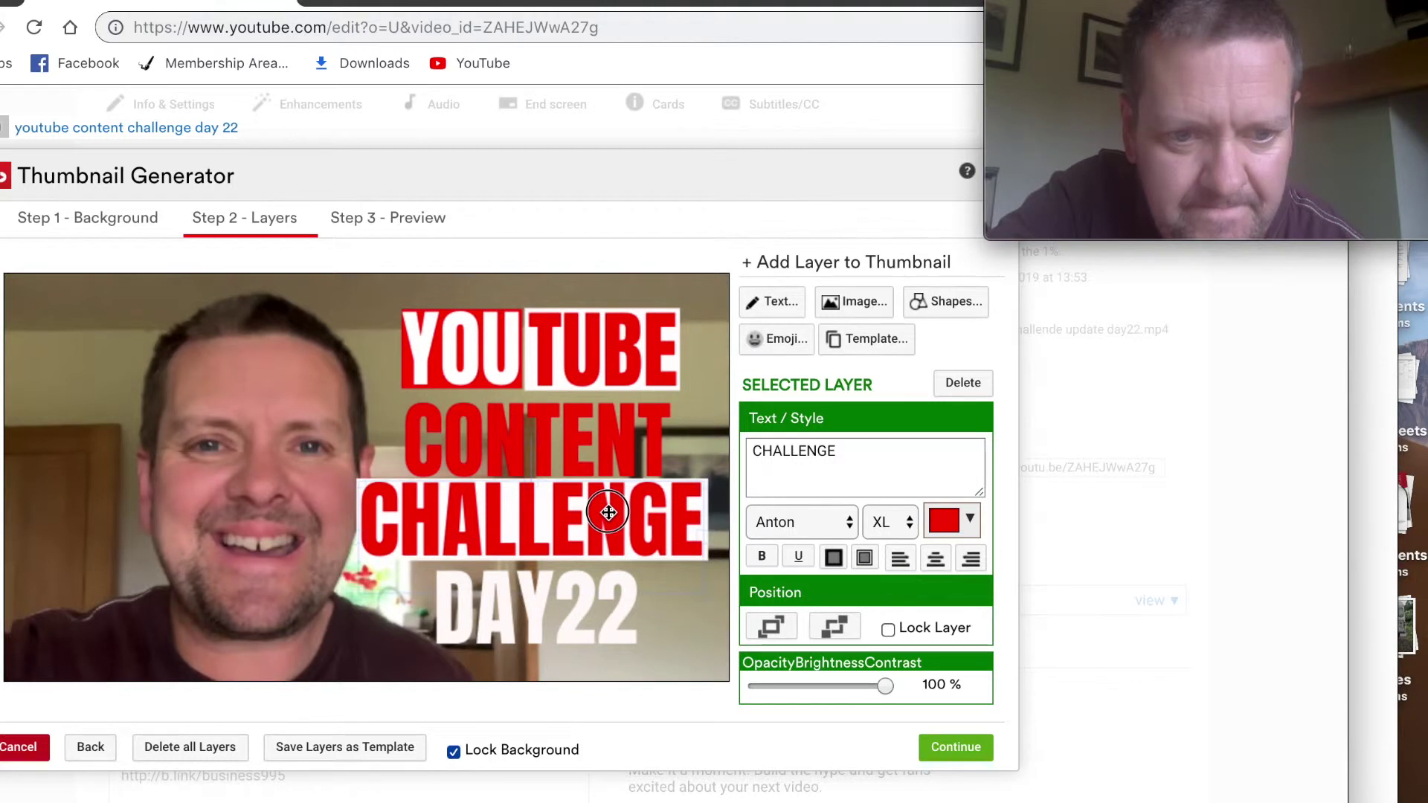
- Move CONTENT slightly up to clear the white bar and recolor it white (#fffefe)
left_click(581, 441)
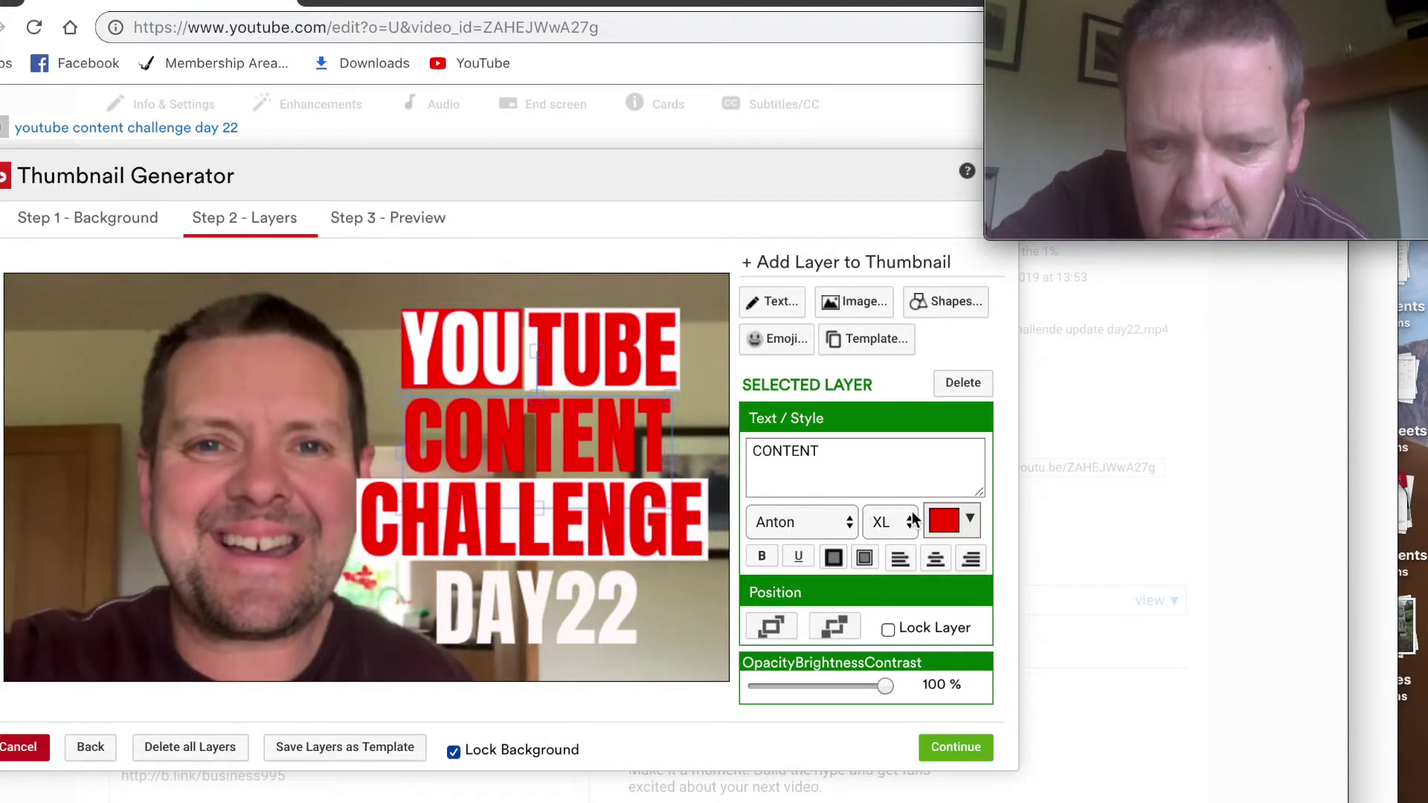
left_click(971, 521)
left_click_drag(969, 554, 935, 555)
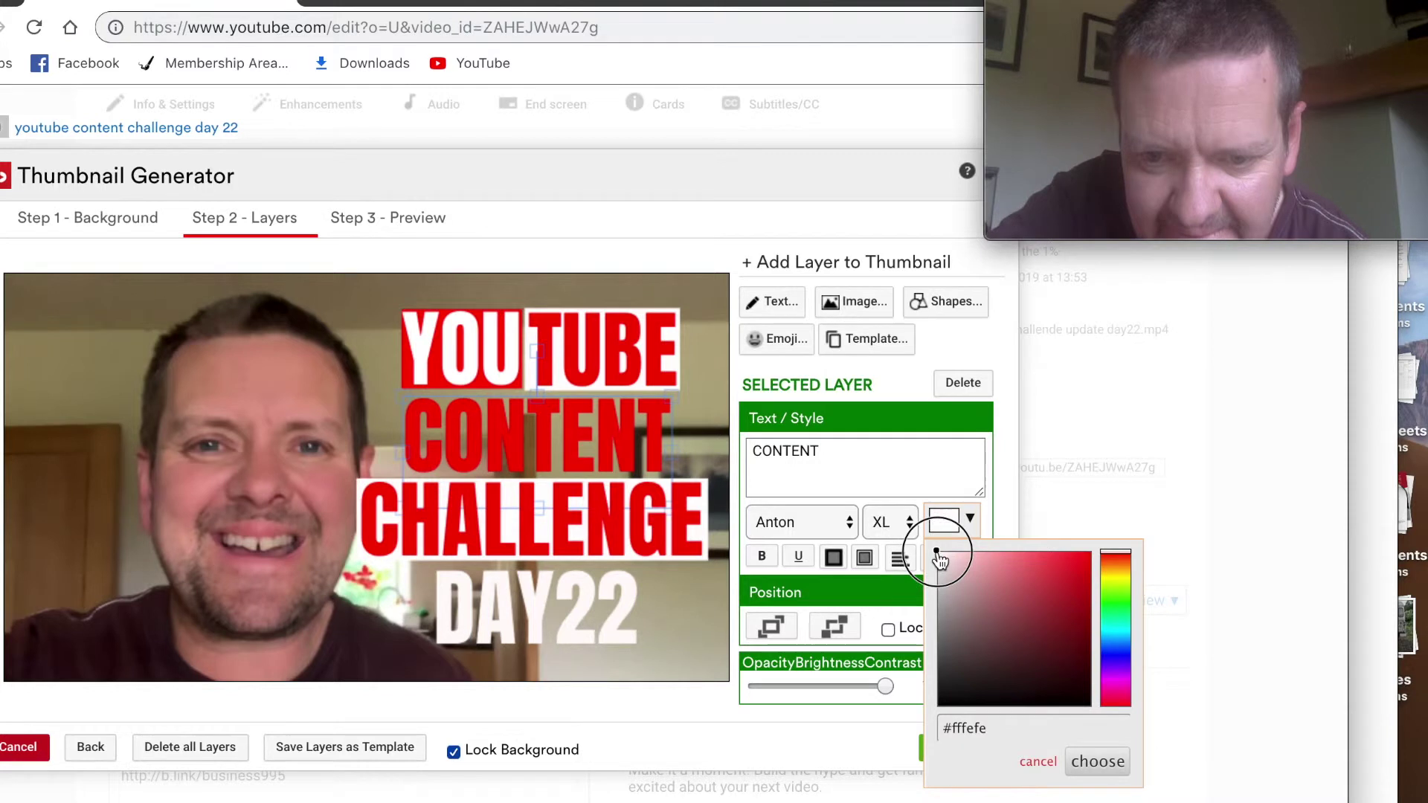
left_click(1082, 760)
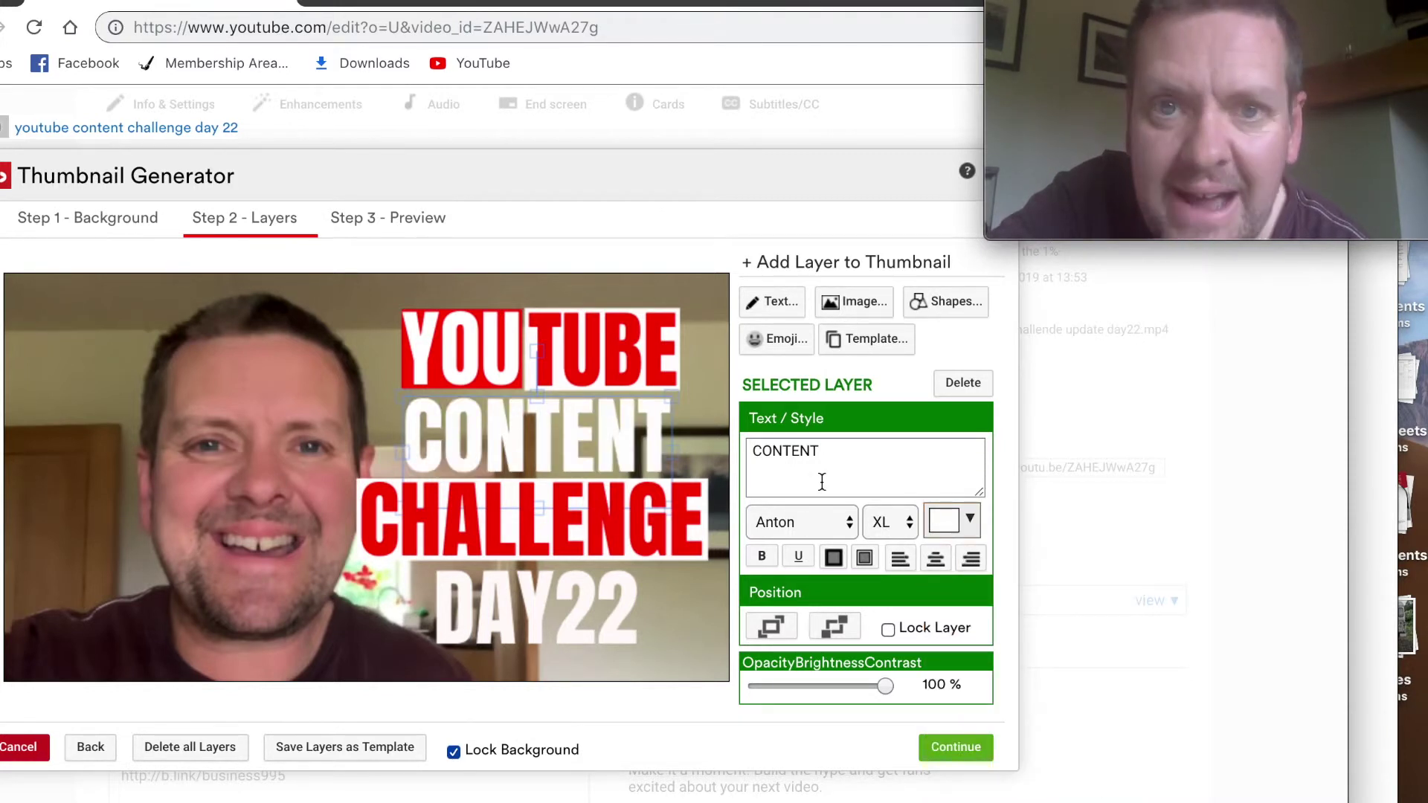
- Add a solid red (#fd0000) square shape layer and move it onto the end of the word CONTENT
left_click(943, 311)
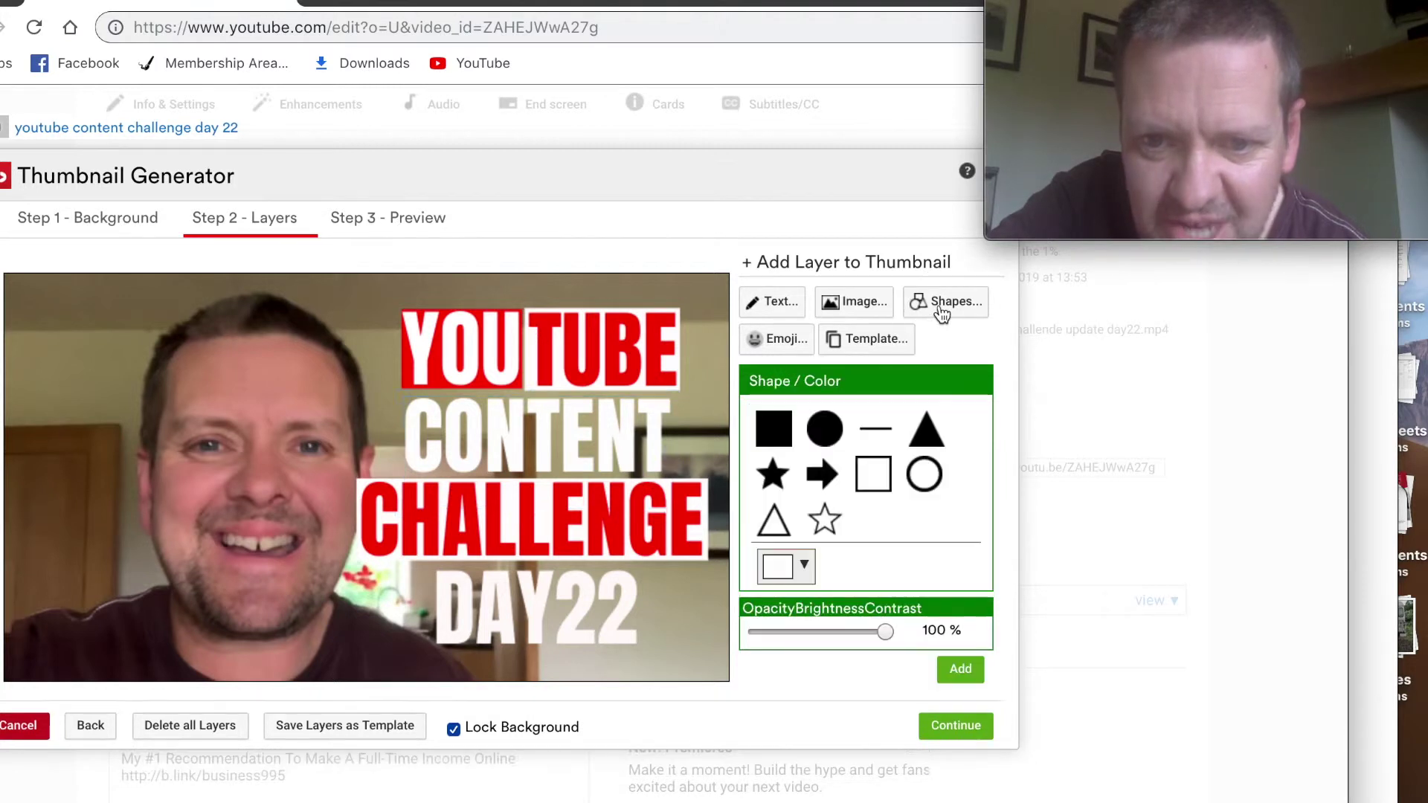
left_click(806, 564)
mouse_move(814, 603)
left_mouse_down()
mouse_move(950, 593)
mouse_move(933, 604)
left_mouse_up()
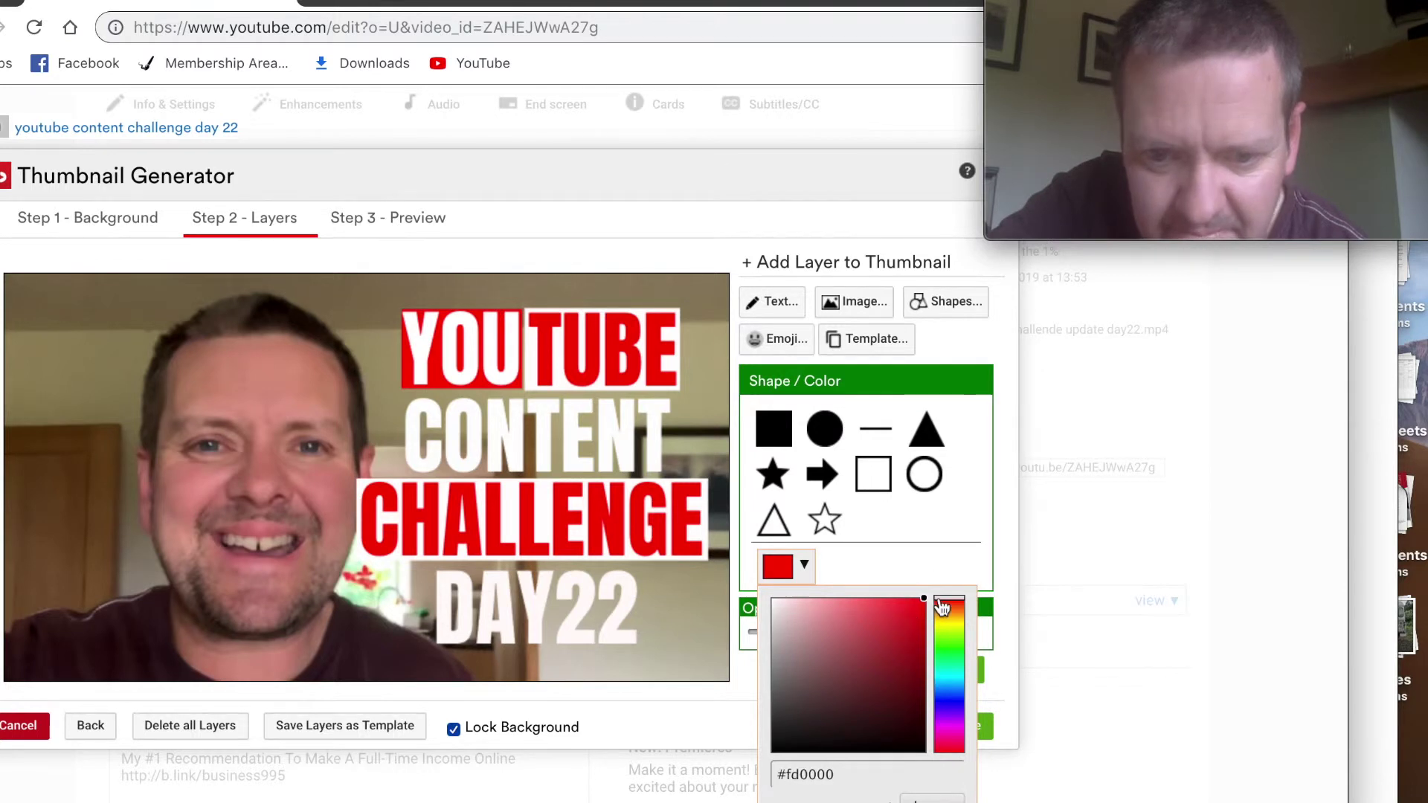
left_click(961, 568)
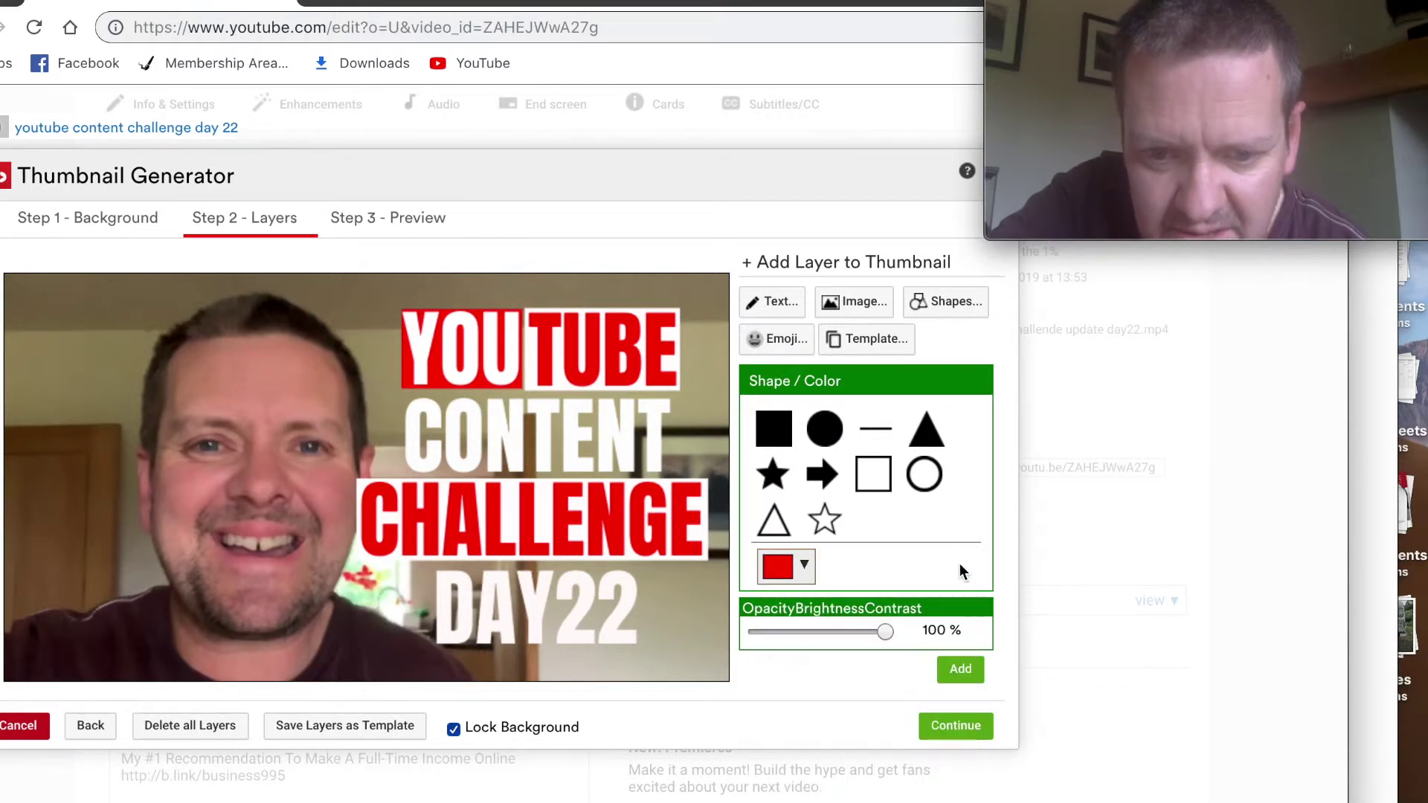
left_click(960, 669)
left_click_drag(223, 422, 621, 441)
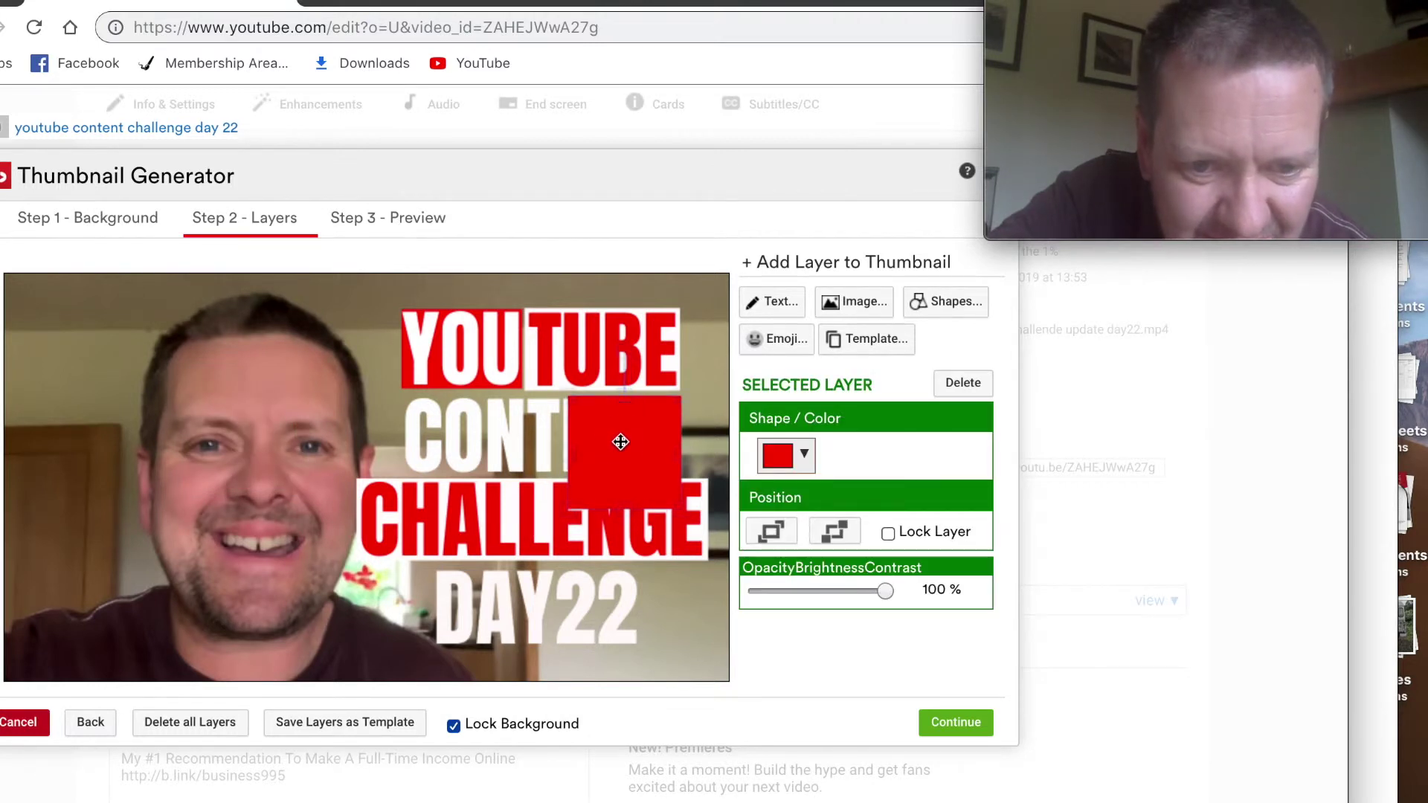
- Resize the red square into a wide bar covering CONTENT, send it behind the text, and center CONTENT on it
left_click(558, 451)
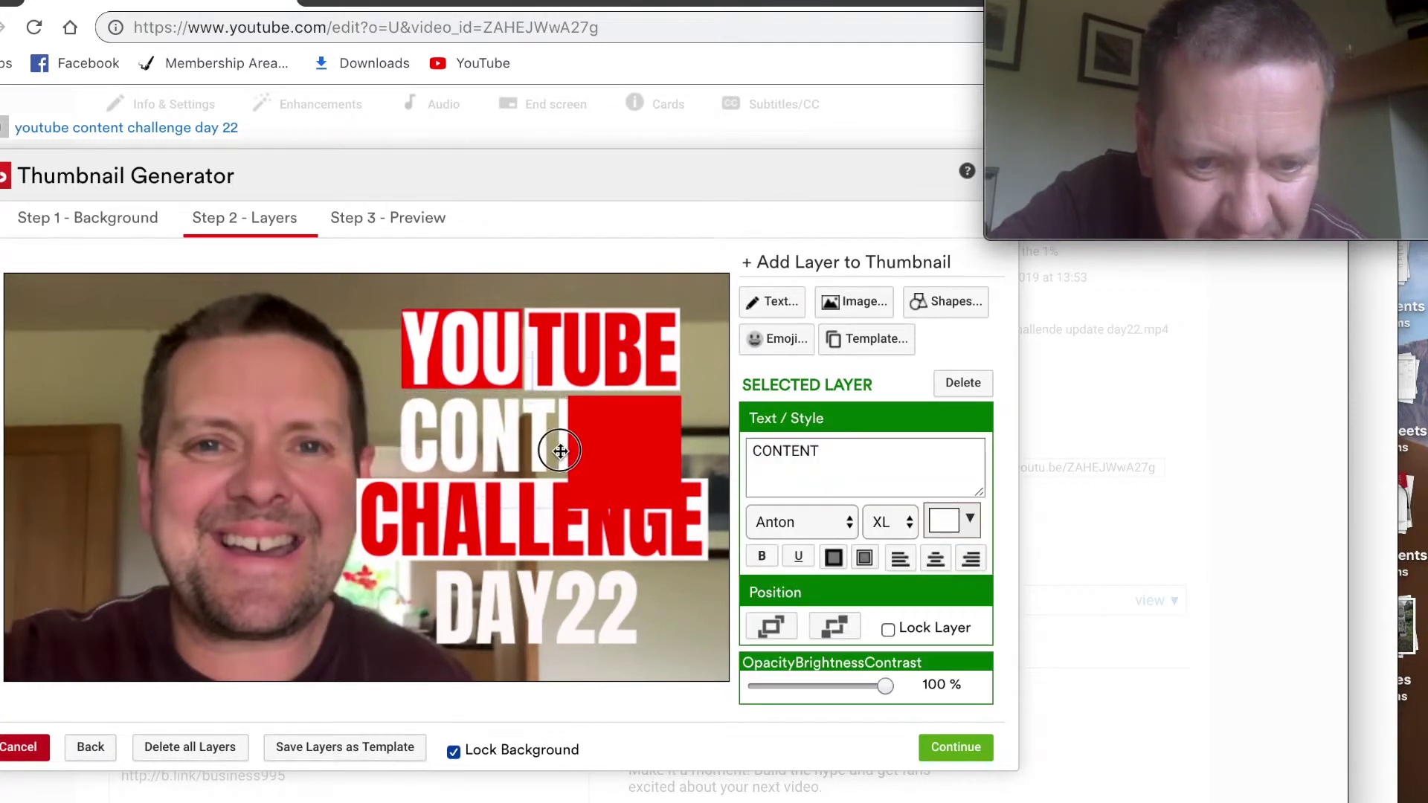
left_click(596, 452)
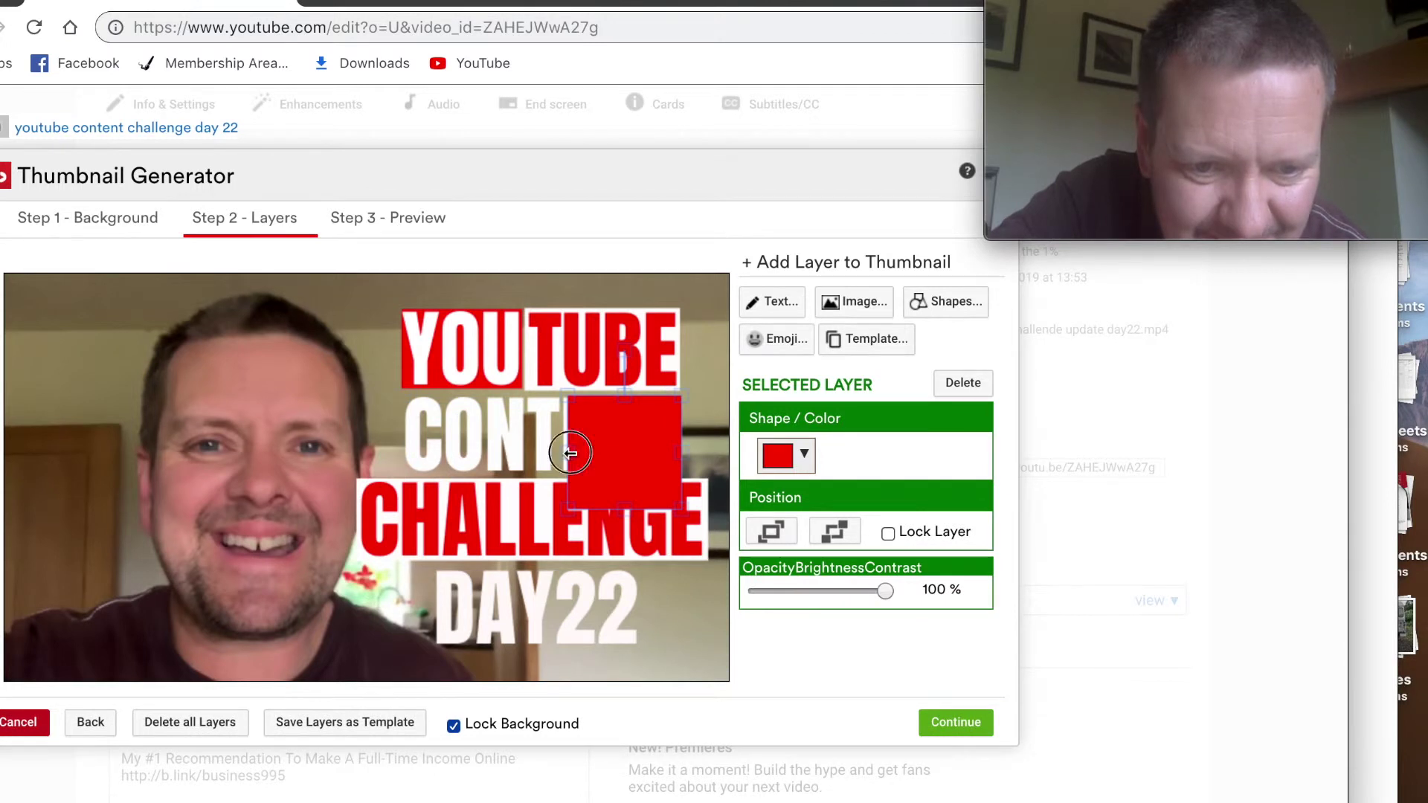
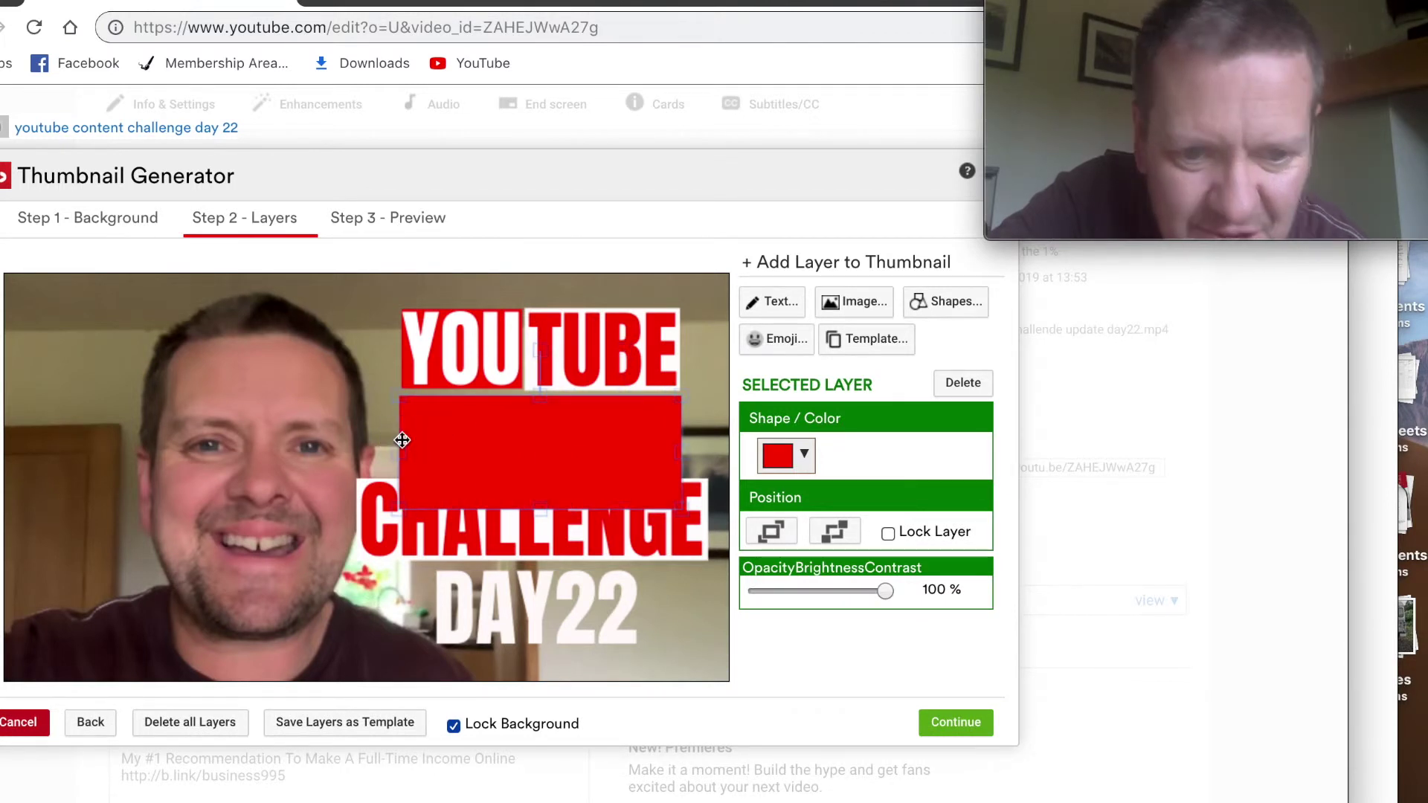
left_click_drag(537, 511, 545, 476)
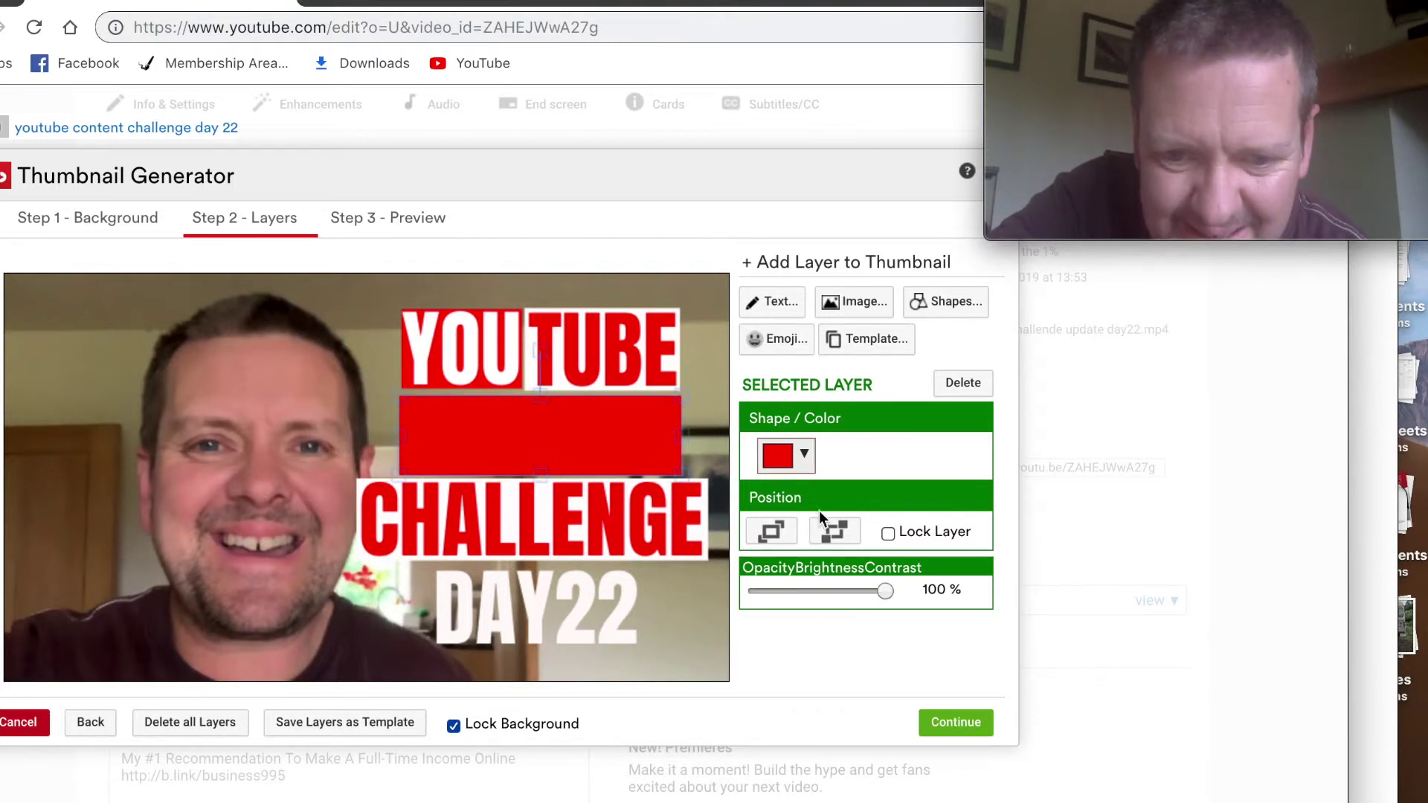
left_click(834, 531)
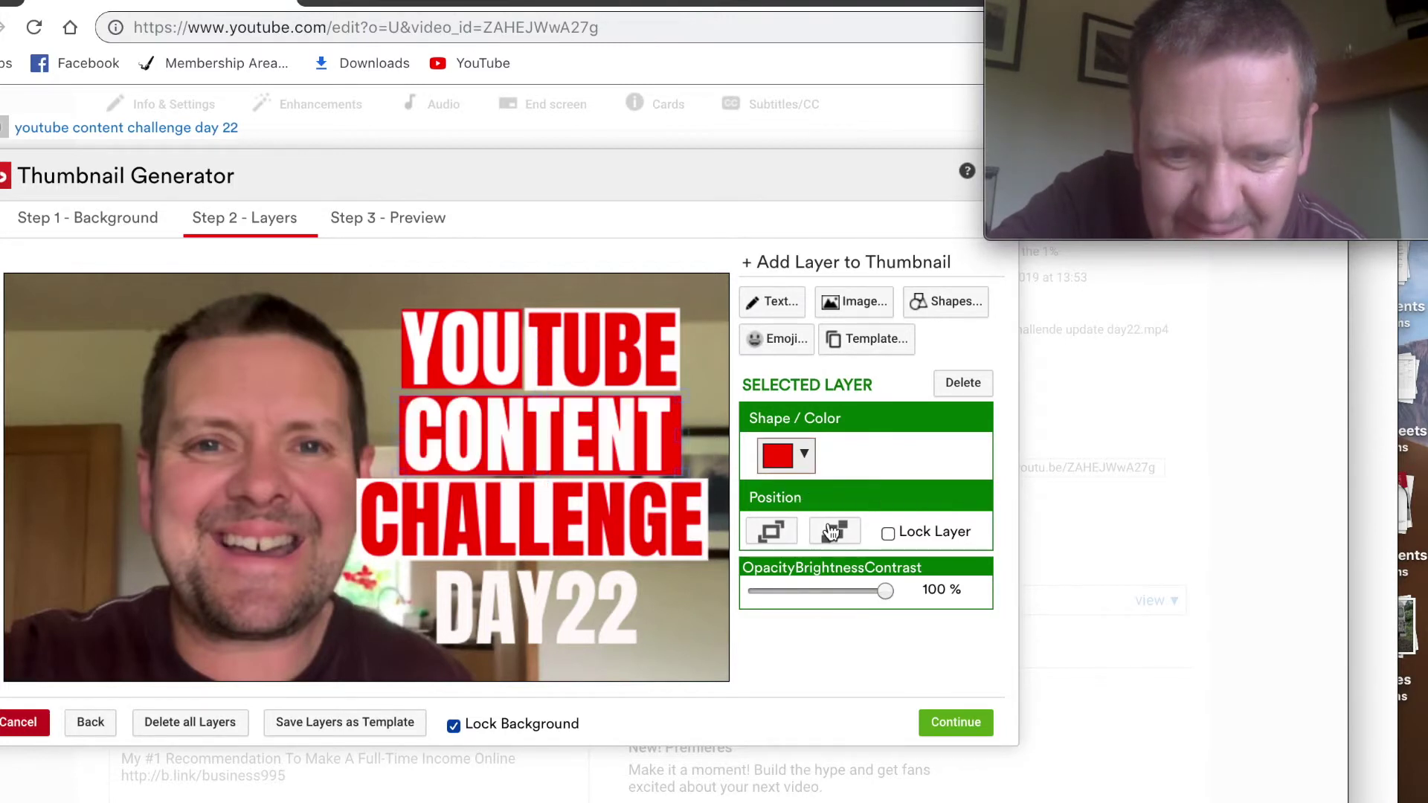
left_click(551, 443)
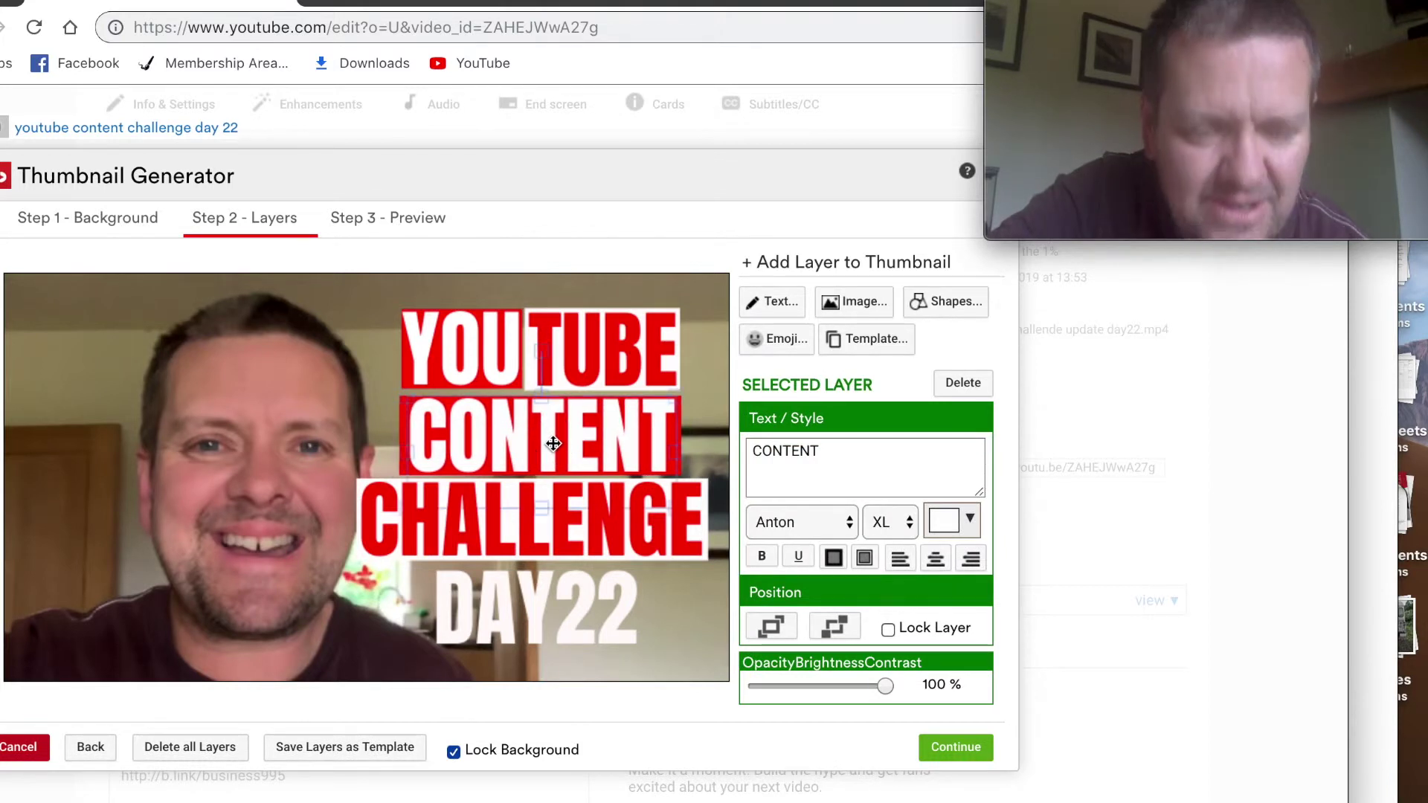
- Recolor the DAY22 text black (#000000)
left_click(540, 624)
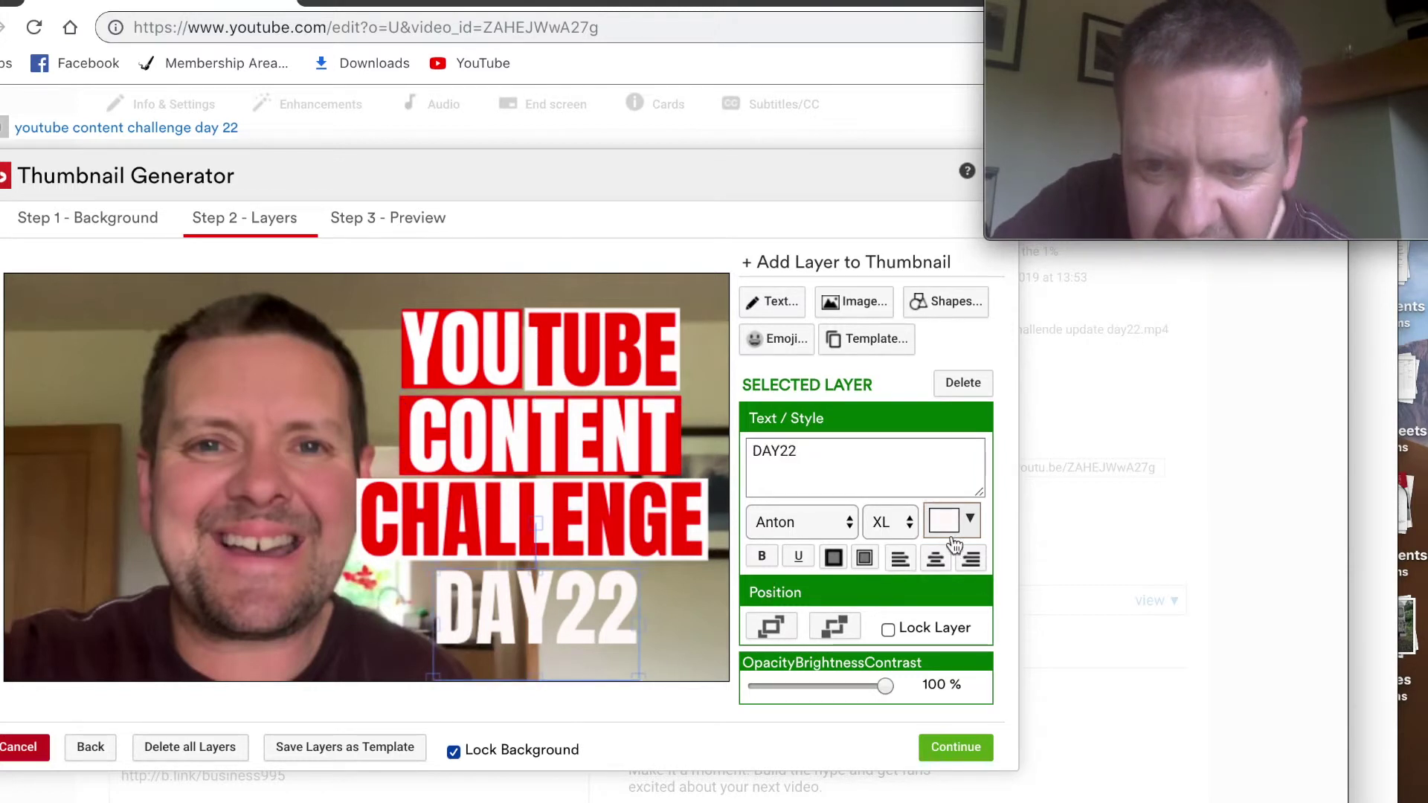
left_click(971, 521)
left_click_drag(942, 559, 941, 716)
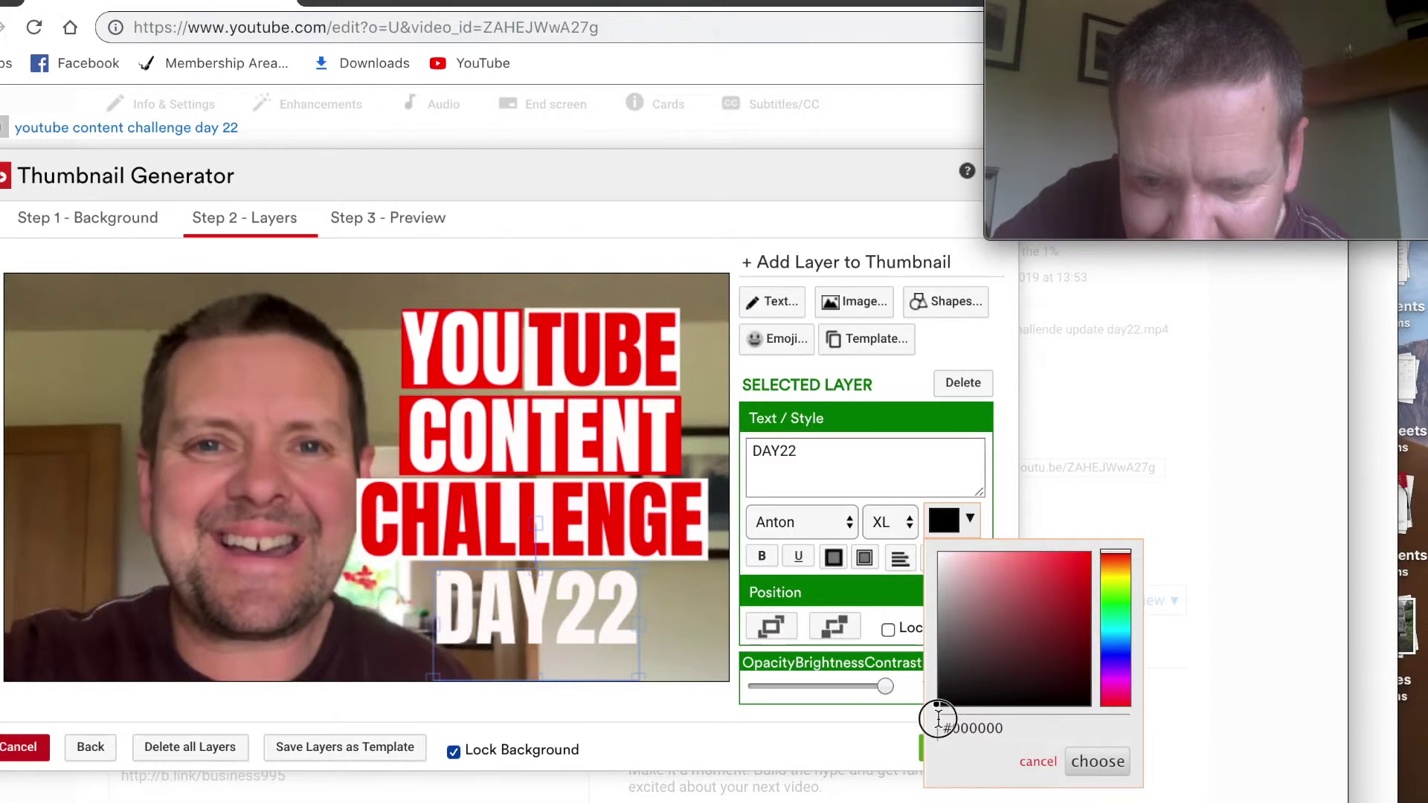
left_click(1098, 762)
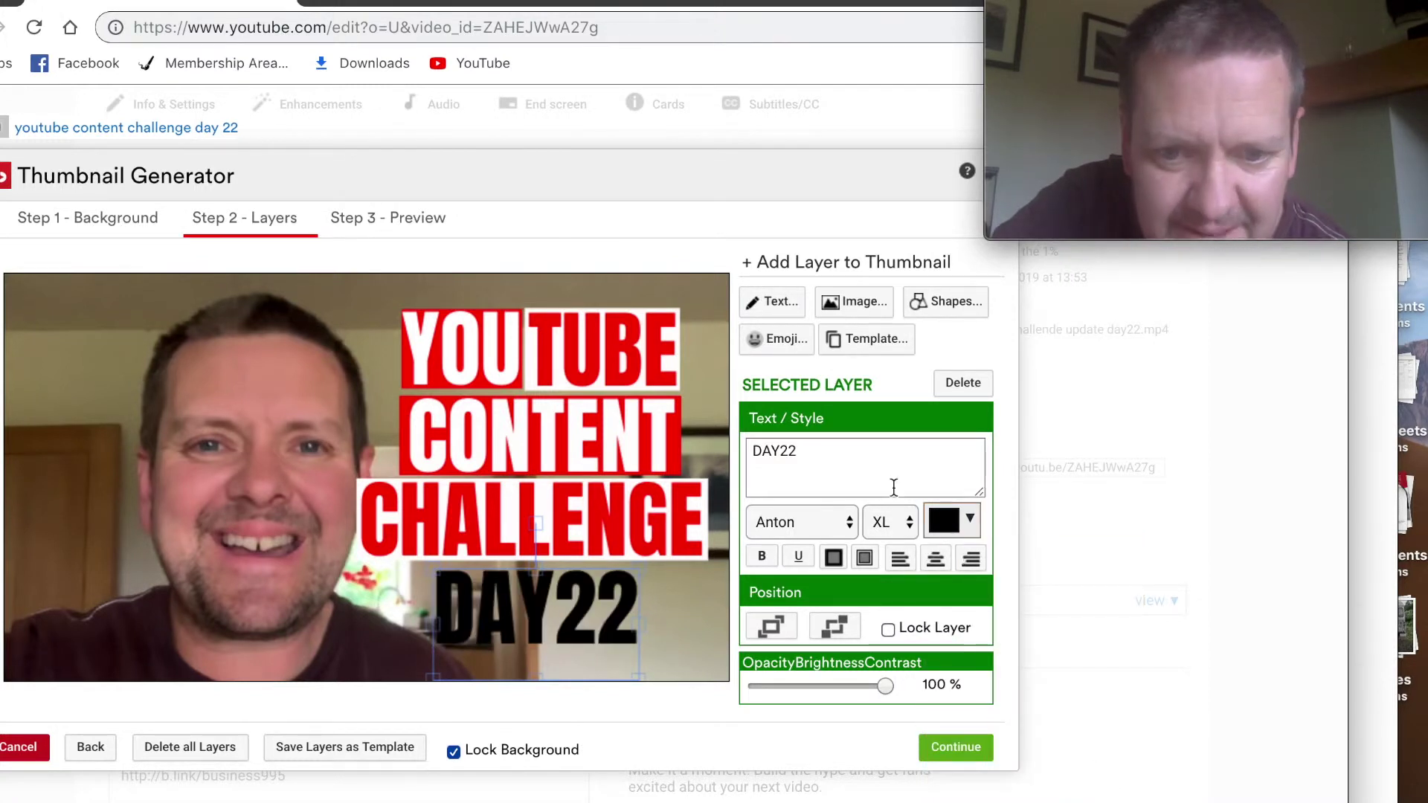
- Add a solid yellow (#fdf600) square shape layer to the thumbnail
left_click(946, 307)
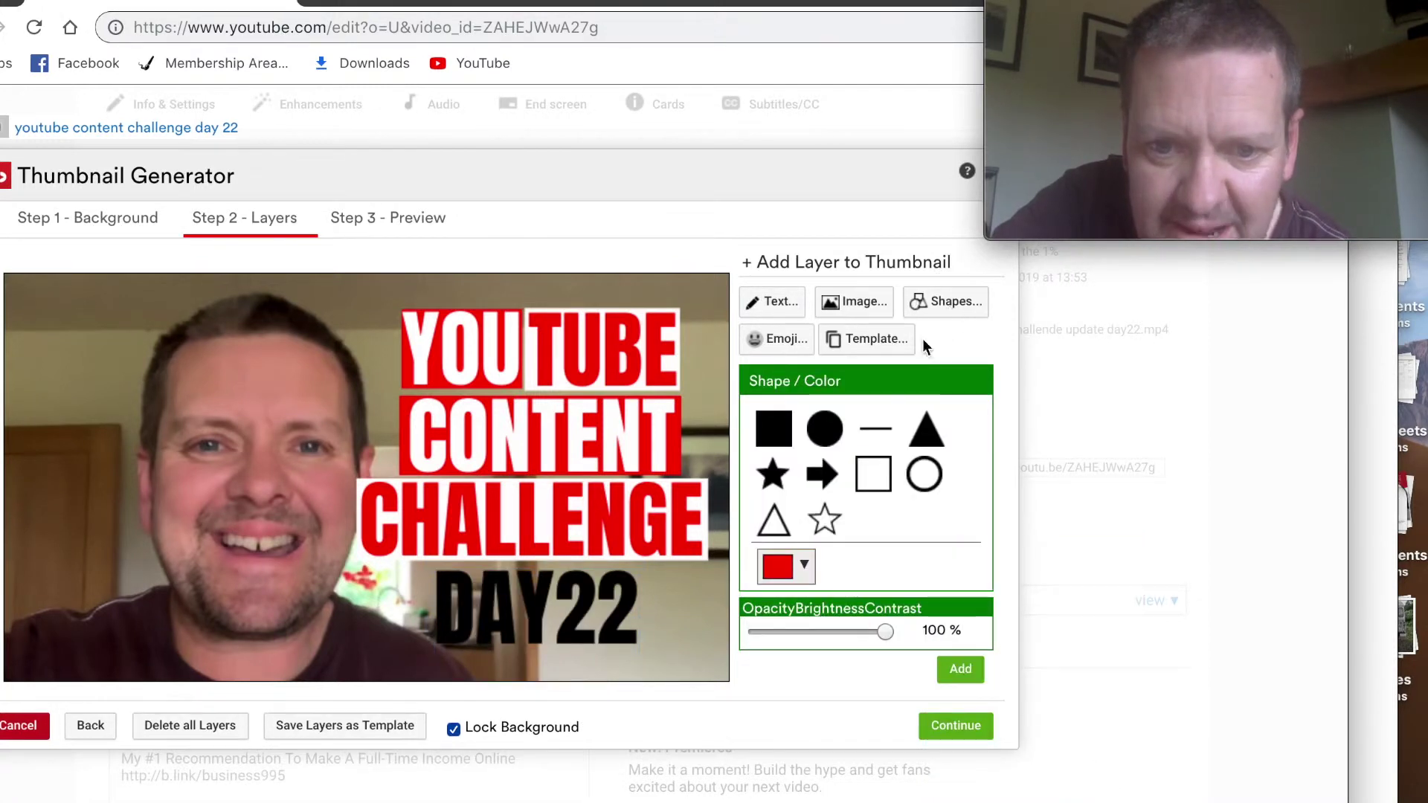
left_click(803, 567)
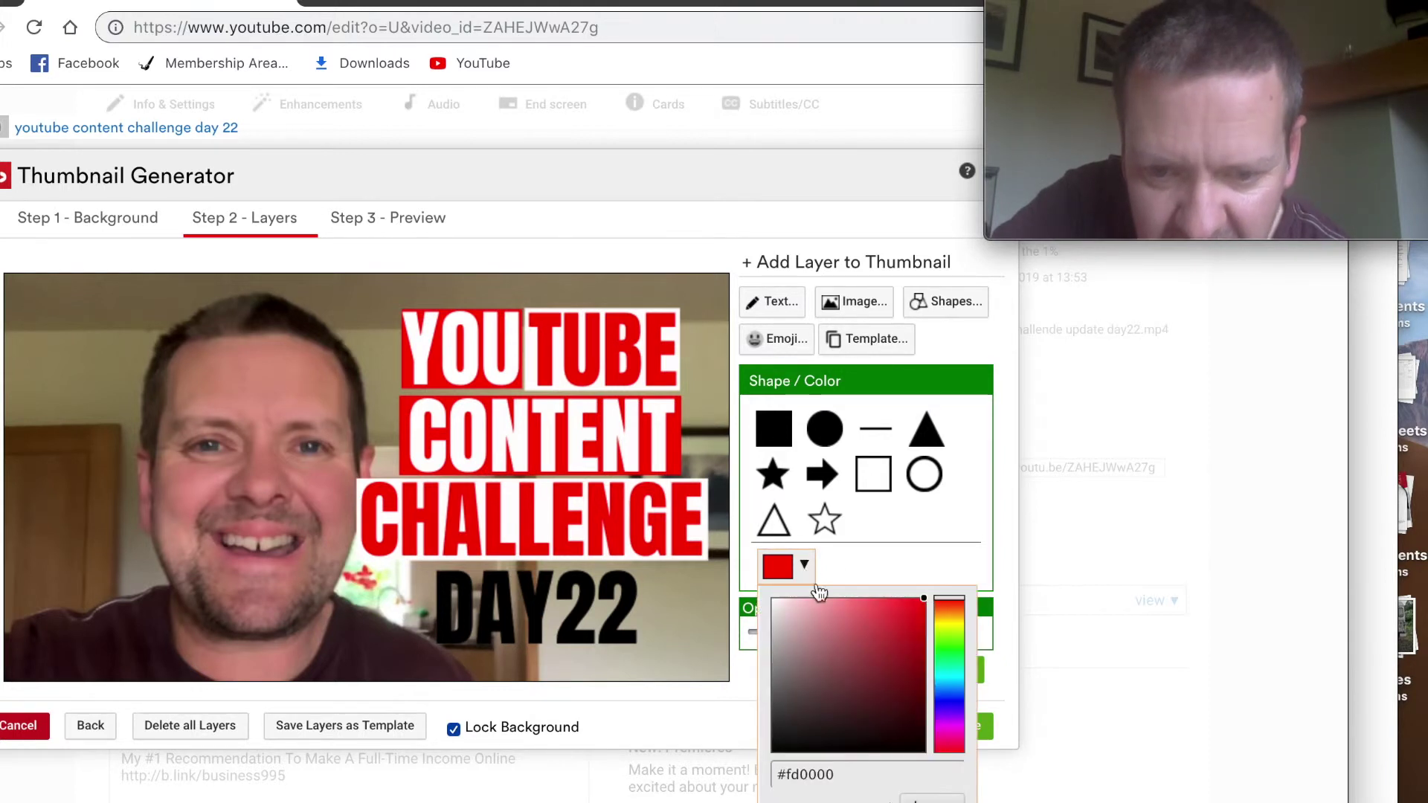
left_click(959, 625)
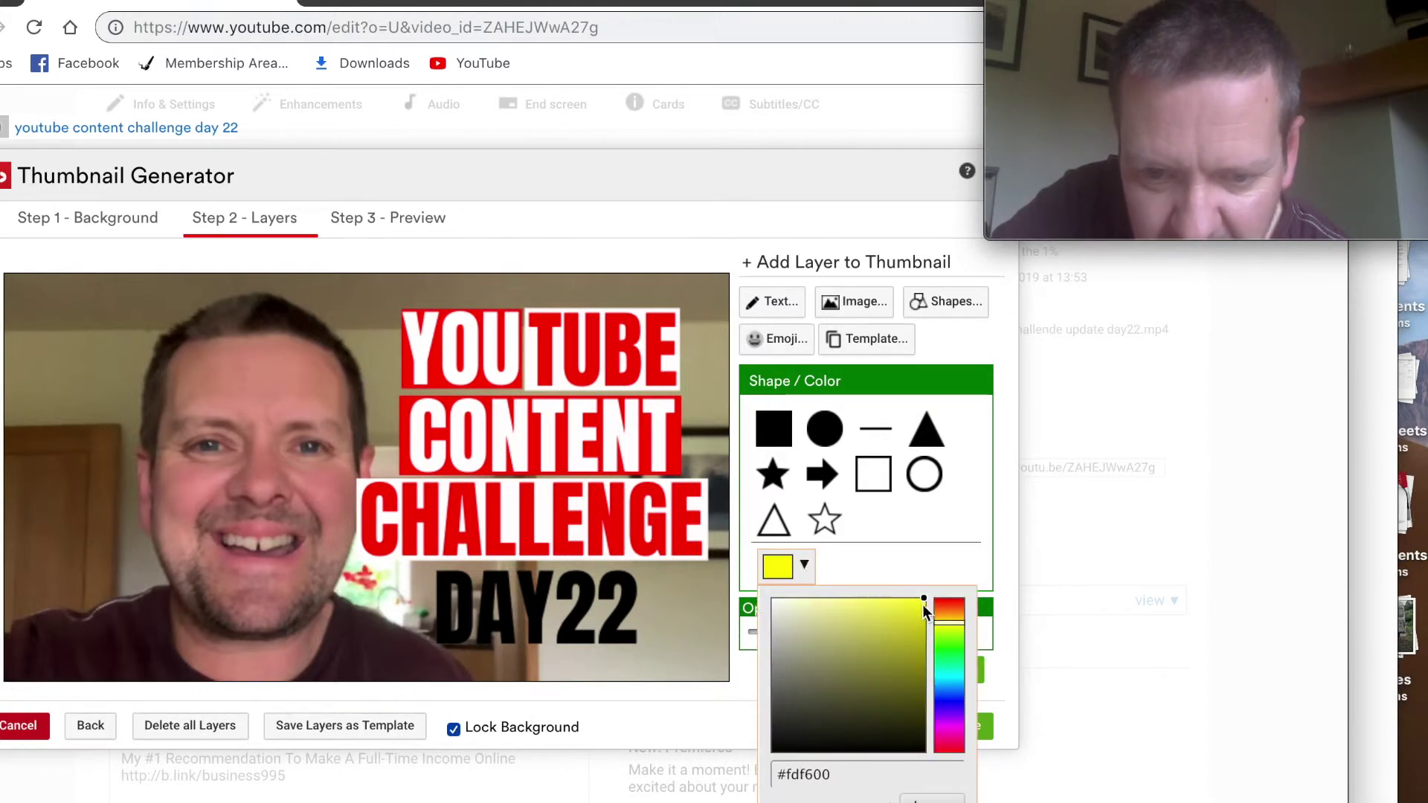
left_click(931, 798)
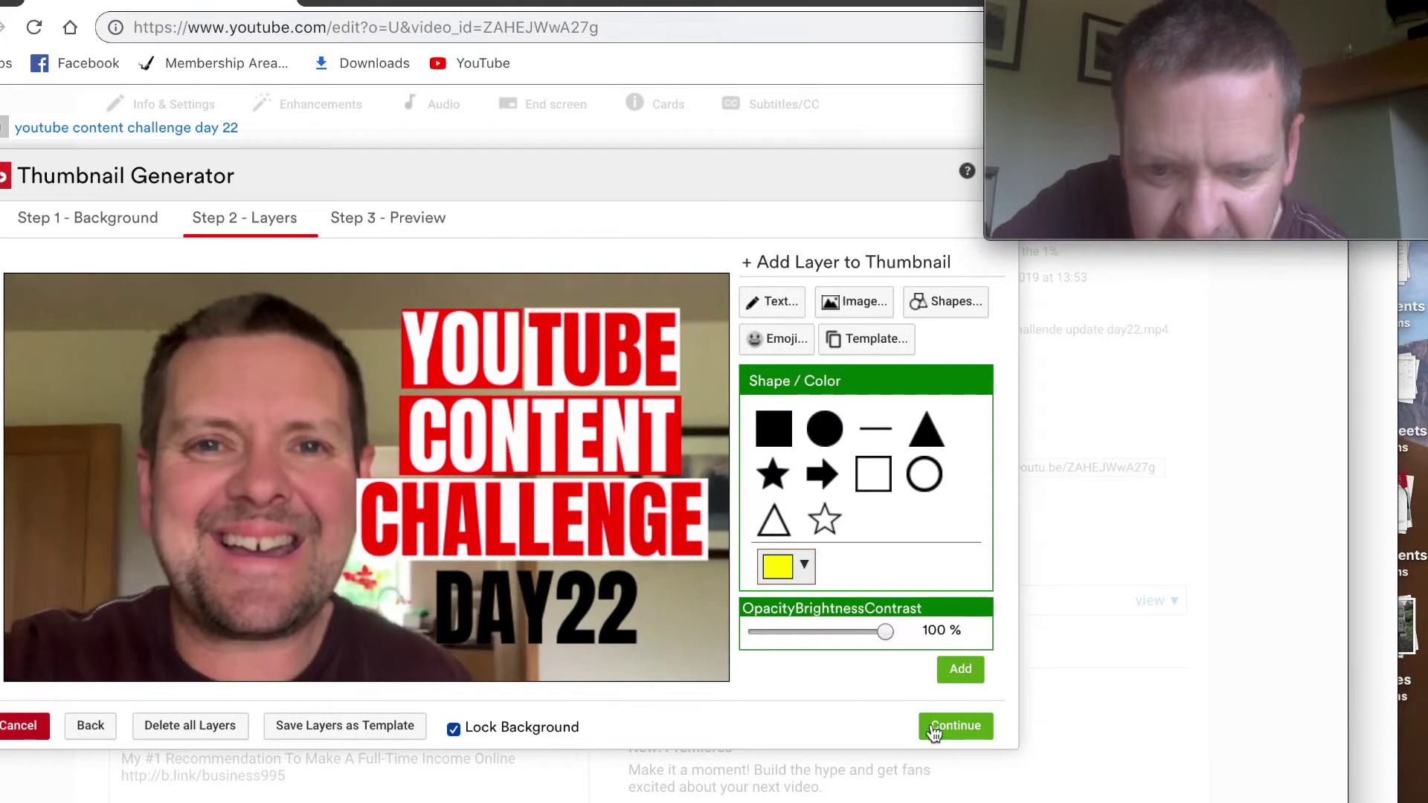
left_click(957, 671)
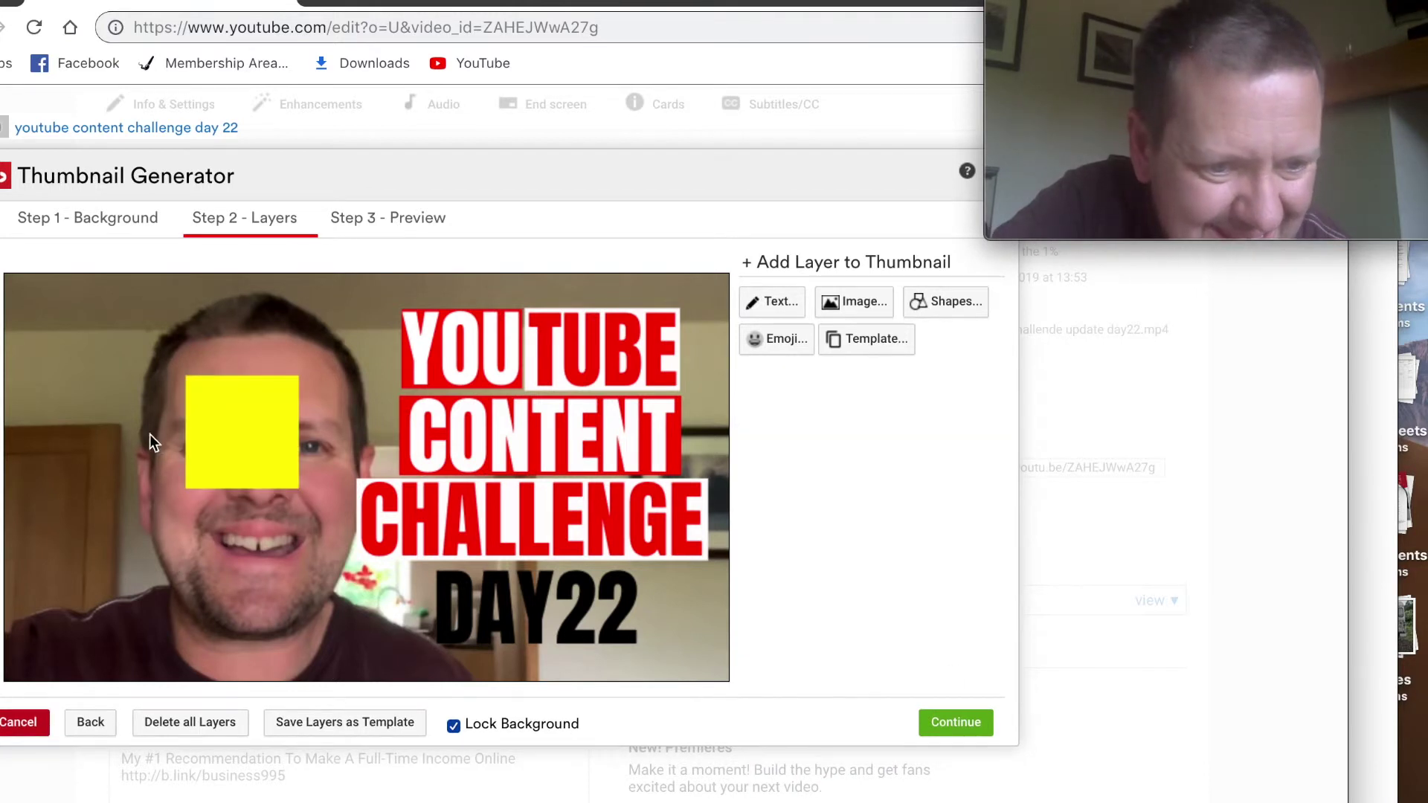
- Move the yellow square over DAY22, resize it into a matching bar, send it behind the text, and adjust DAY22 on it
left_click_drag(265, 444, 431, 618)
left_click_drag(532, 675, 535, 621)
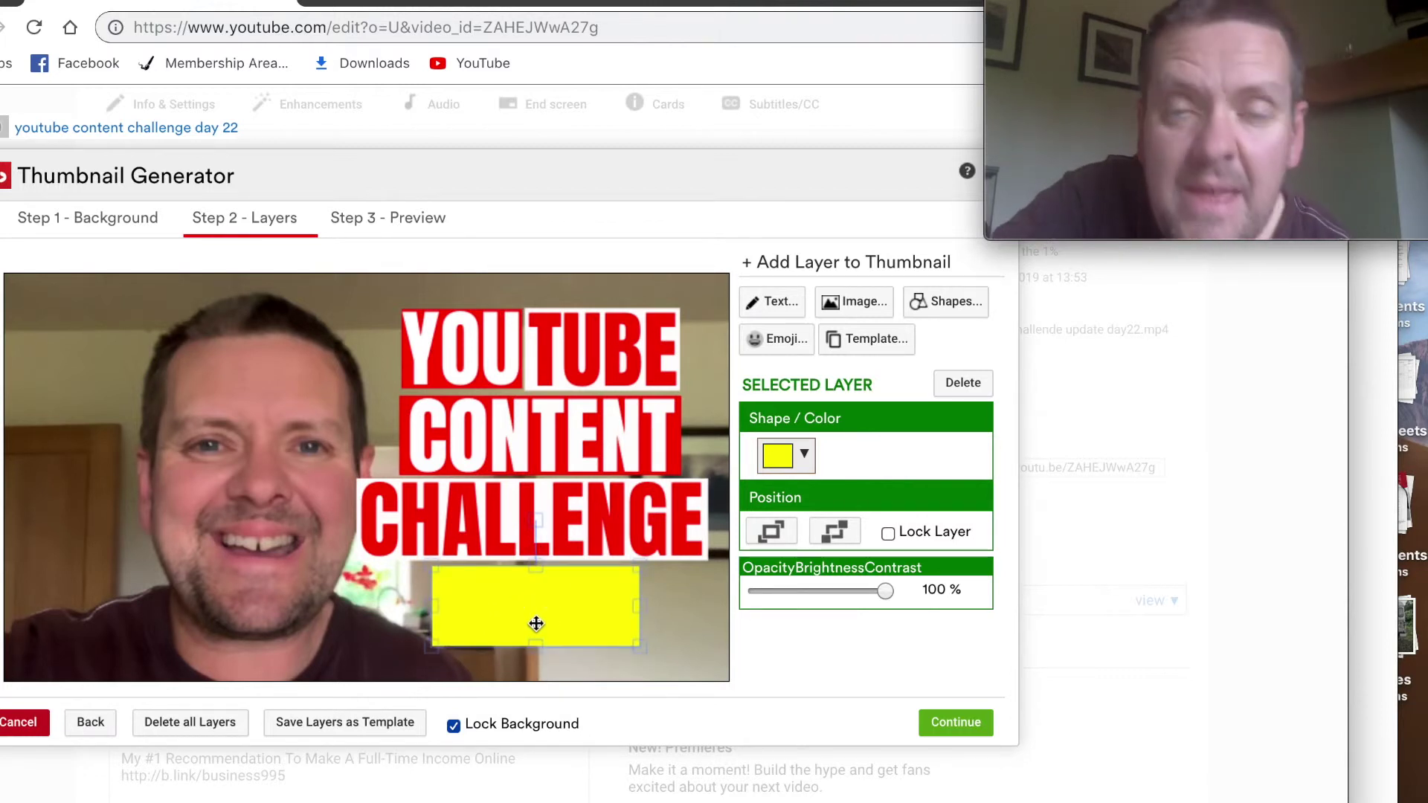
left_click(835, 531)
left_click(531, 625)
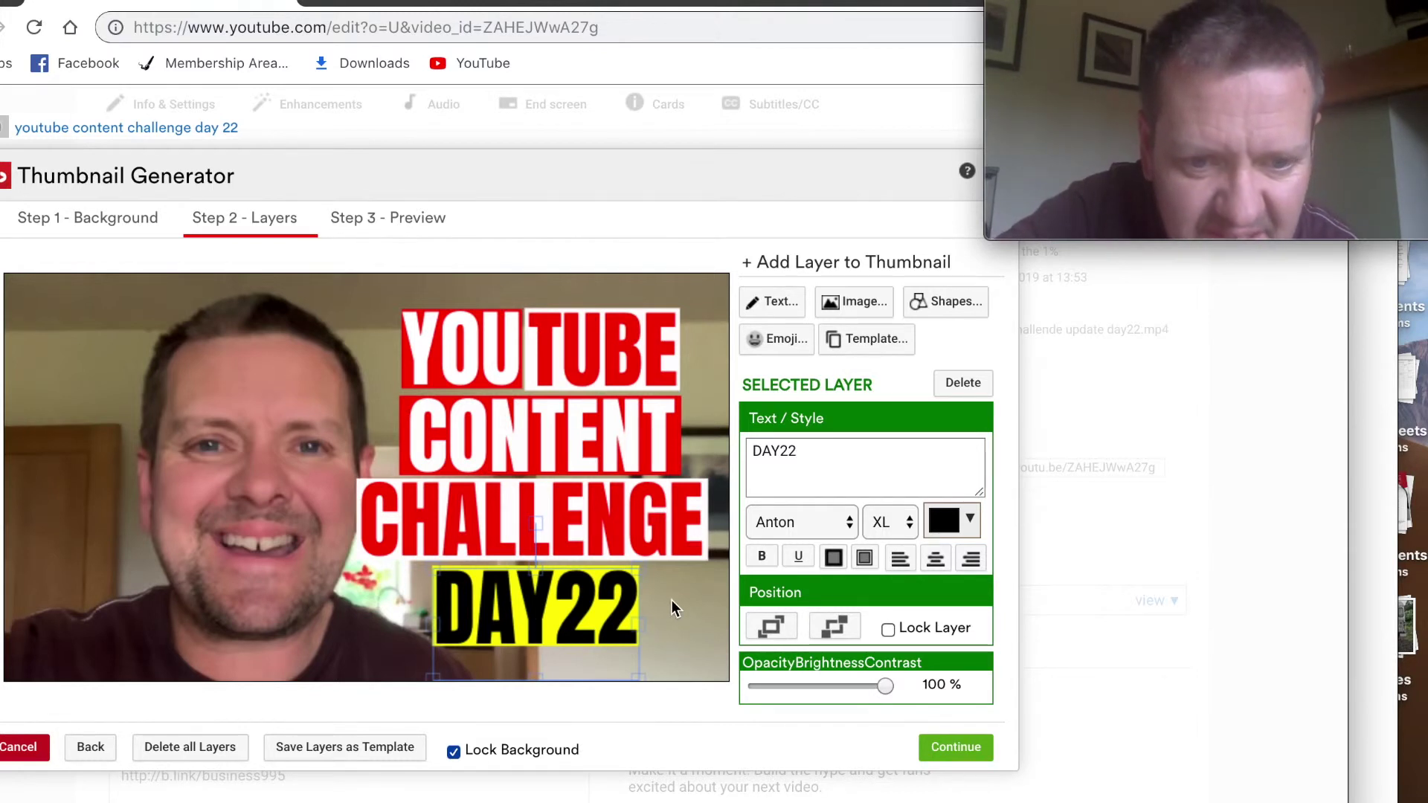
left_click(580, 606)
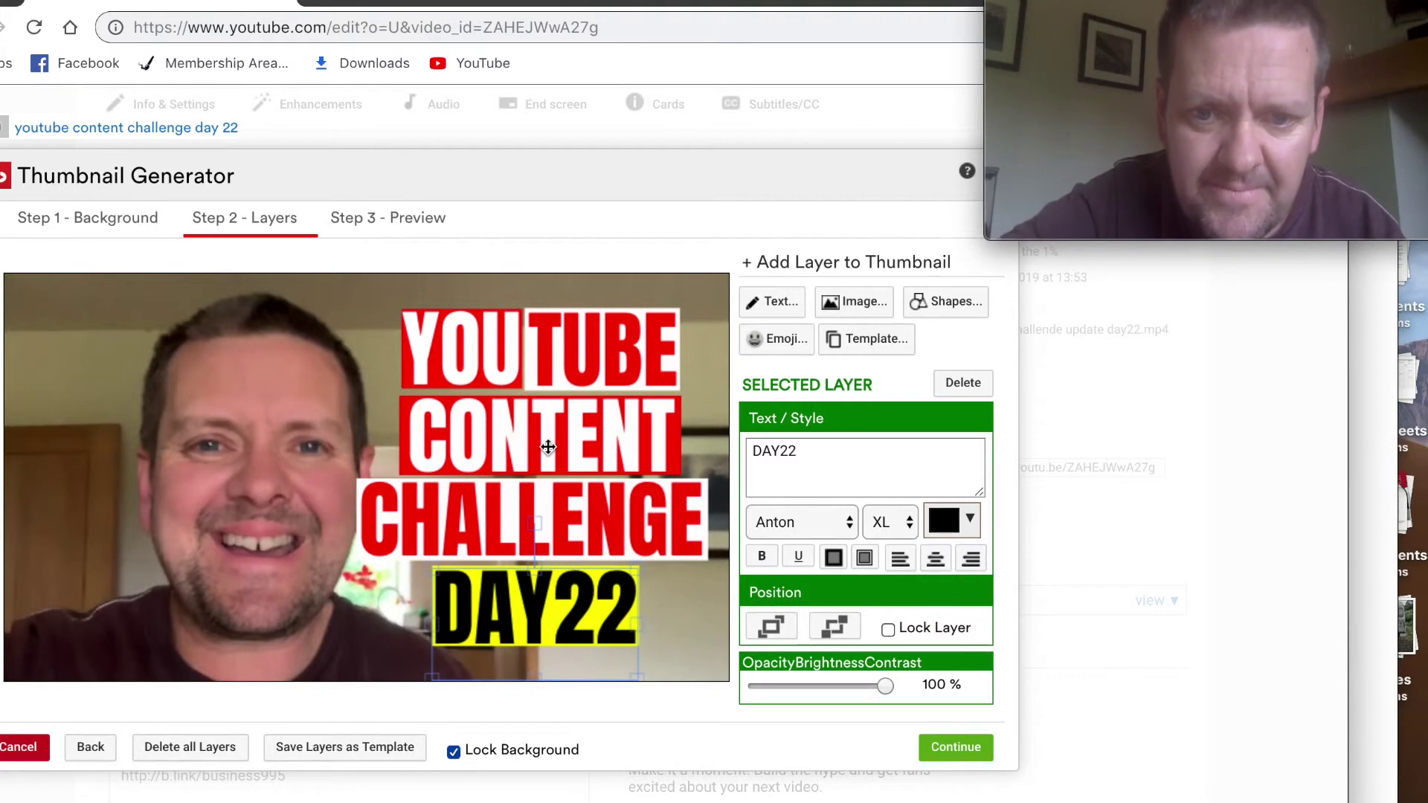
- Continue to the YouTube preview and compare the finished thumbnail with the competing videos
left_click(958, 749)
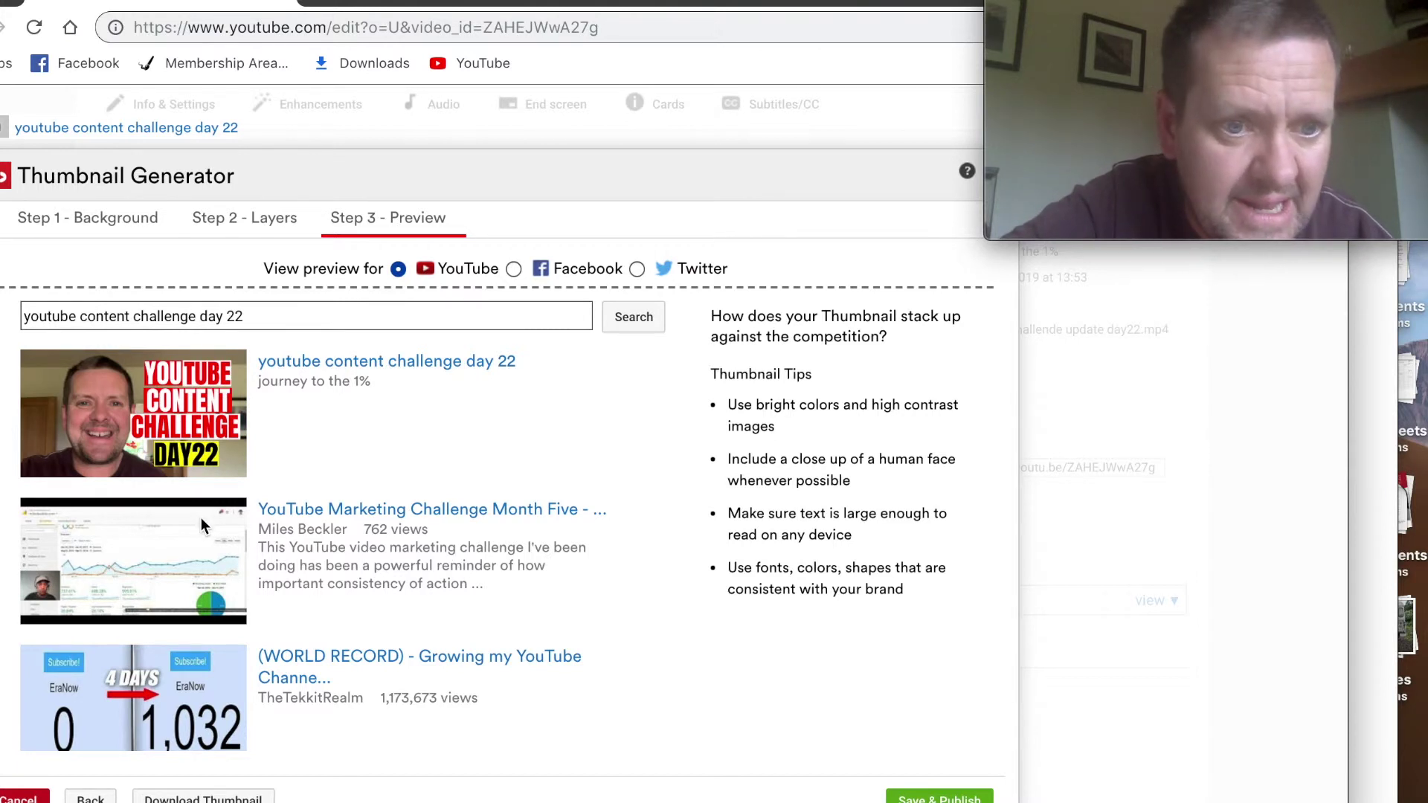
scroll(201, 518, "down", 2)
scroll(201, 518, "up", 2)
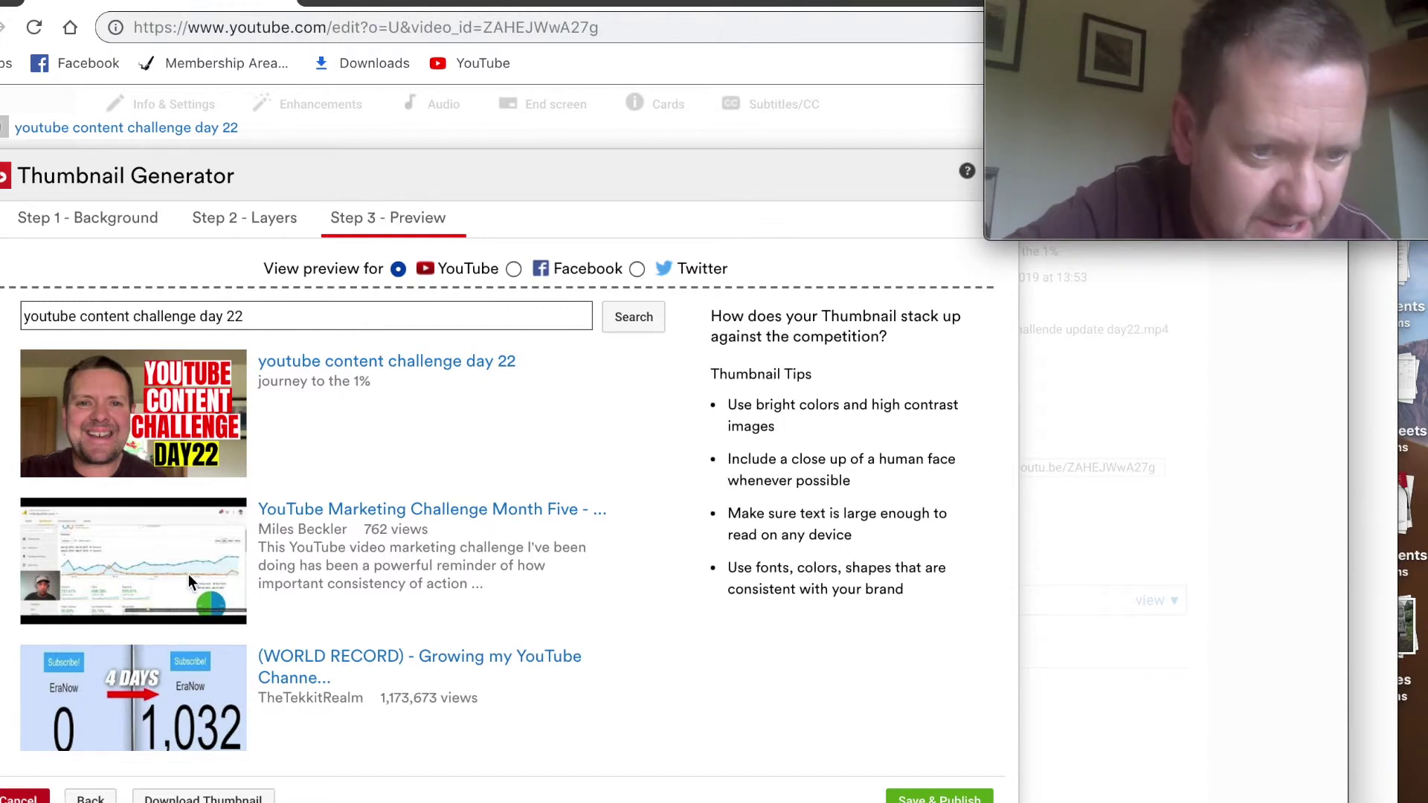
scroll(189, 574, "down", 3)
scroll(189, 574, "up", 3)
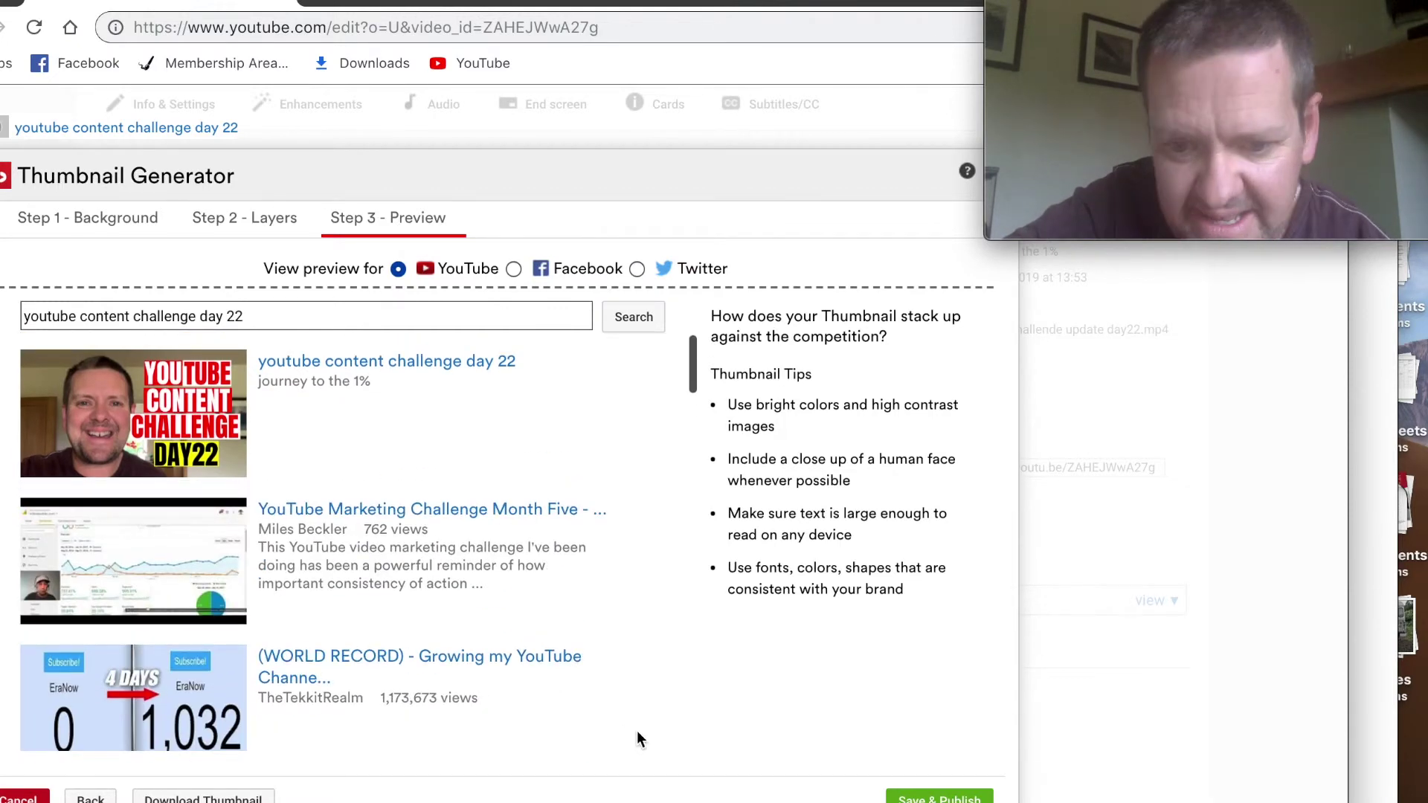
- Save and publish the thumbnail, then reload the video's edit page to load the change
left_click(915, 799)
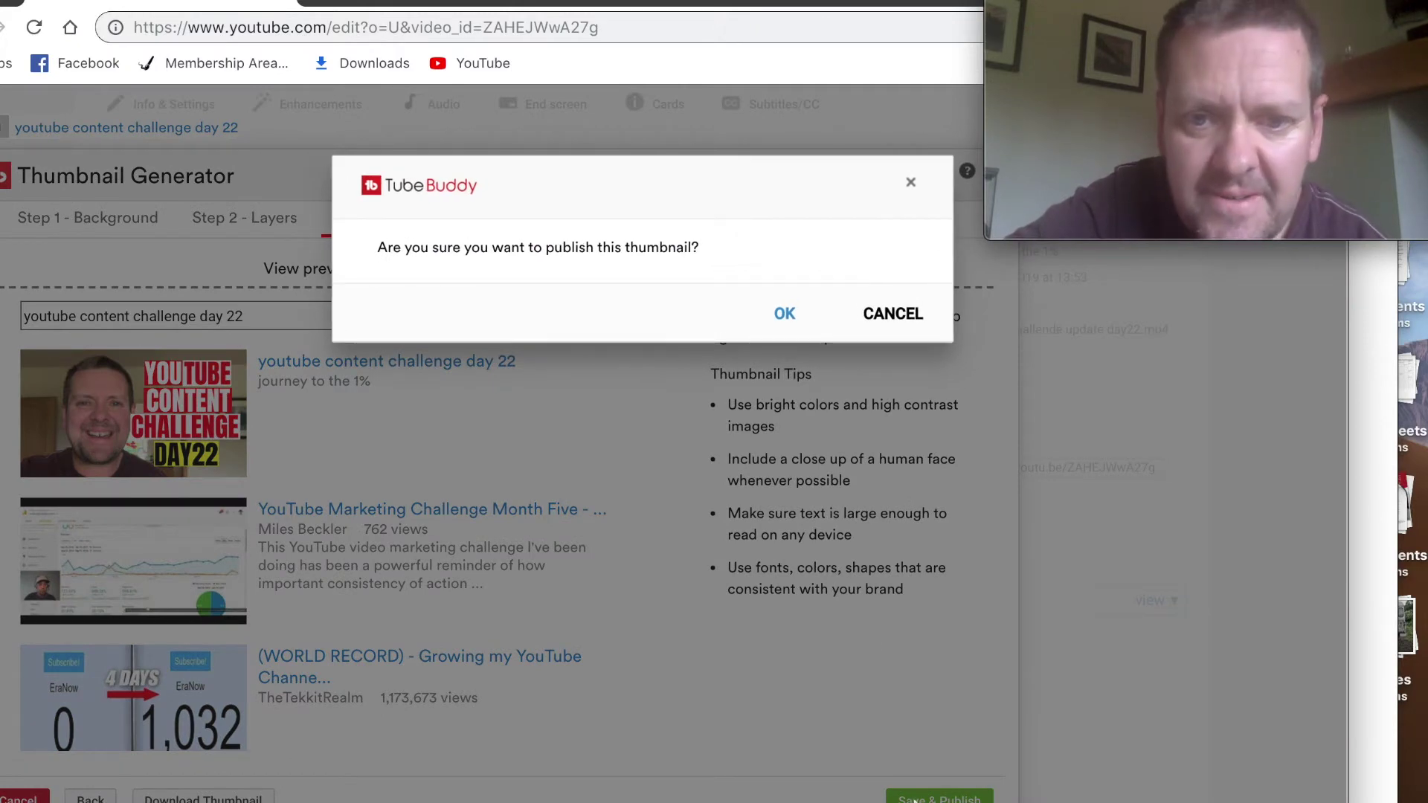
left_click(781, 317)
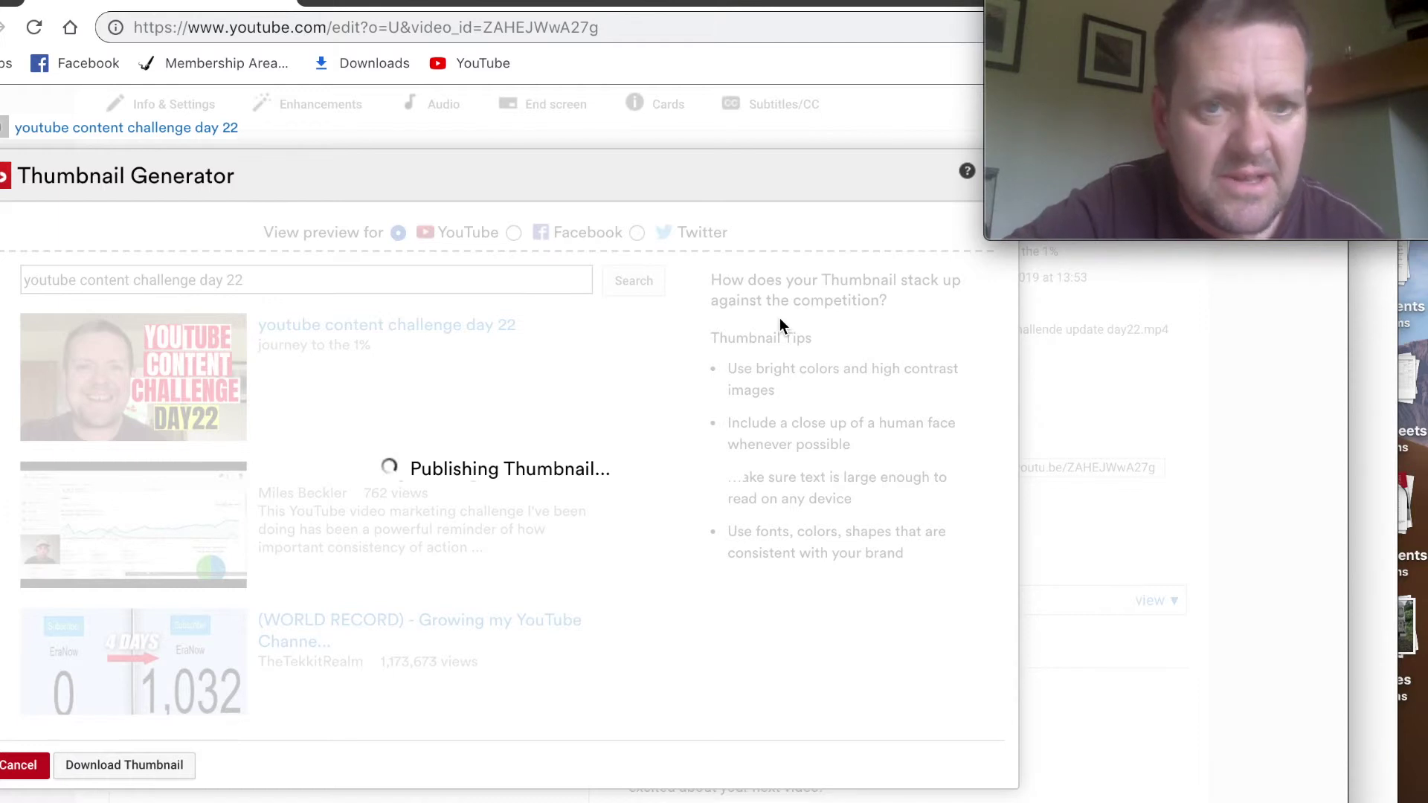
left_click_drag(597, 179, 675, 180)
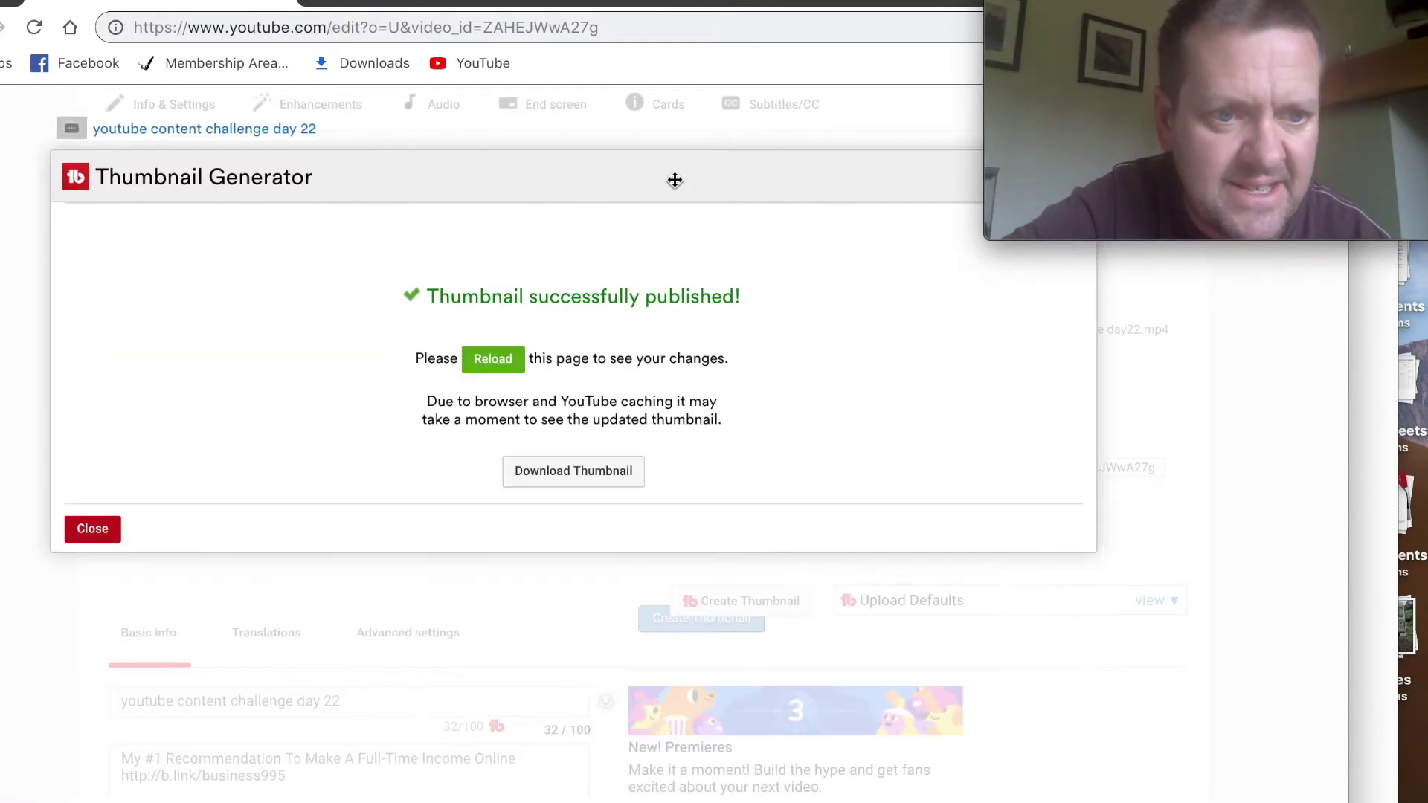
left_click(485, 359)
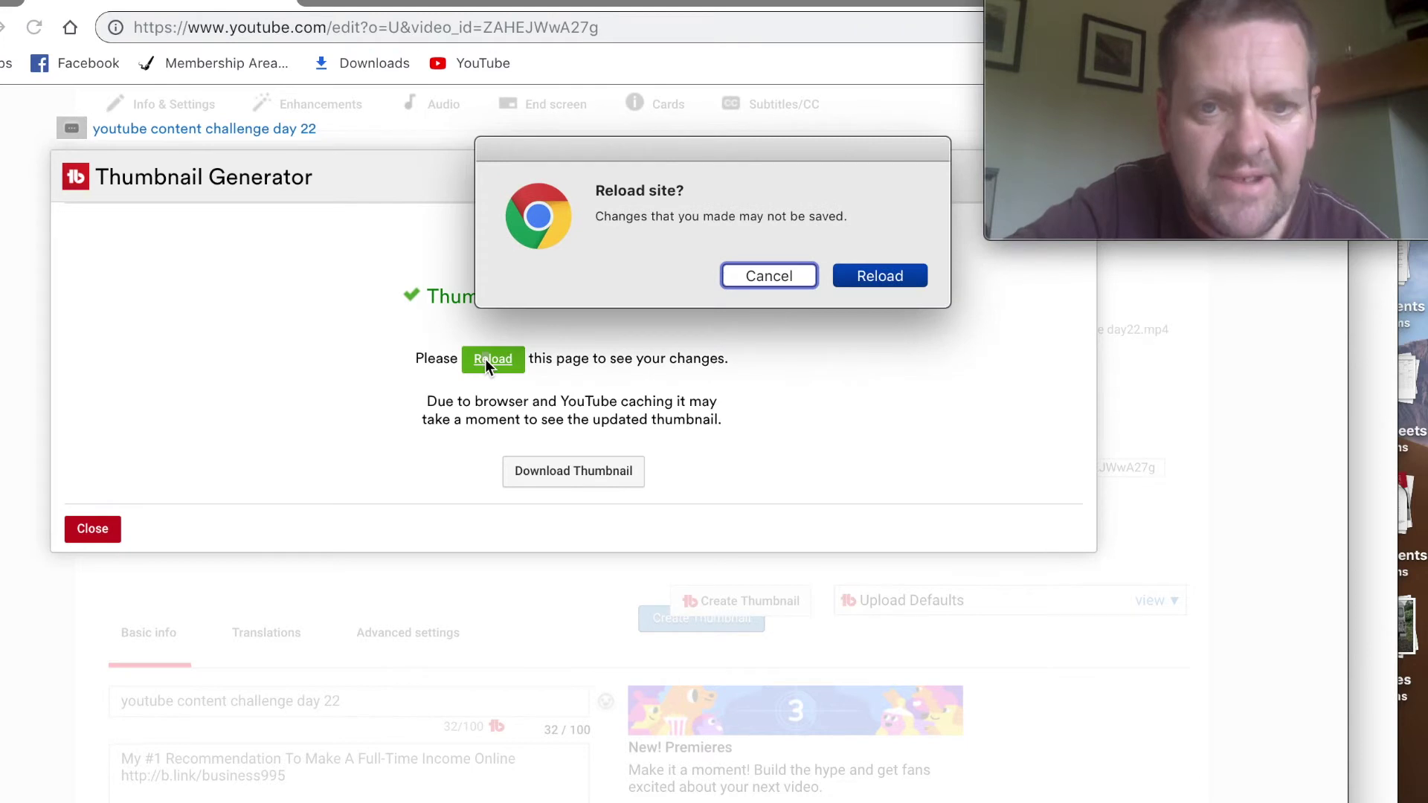
left_click(865, 280)
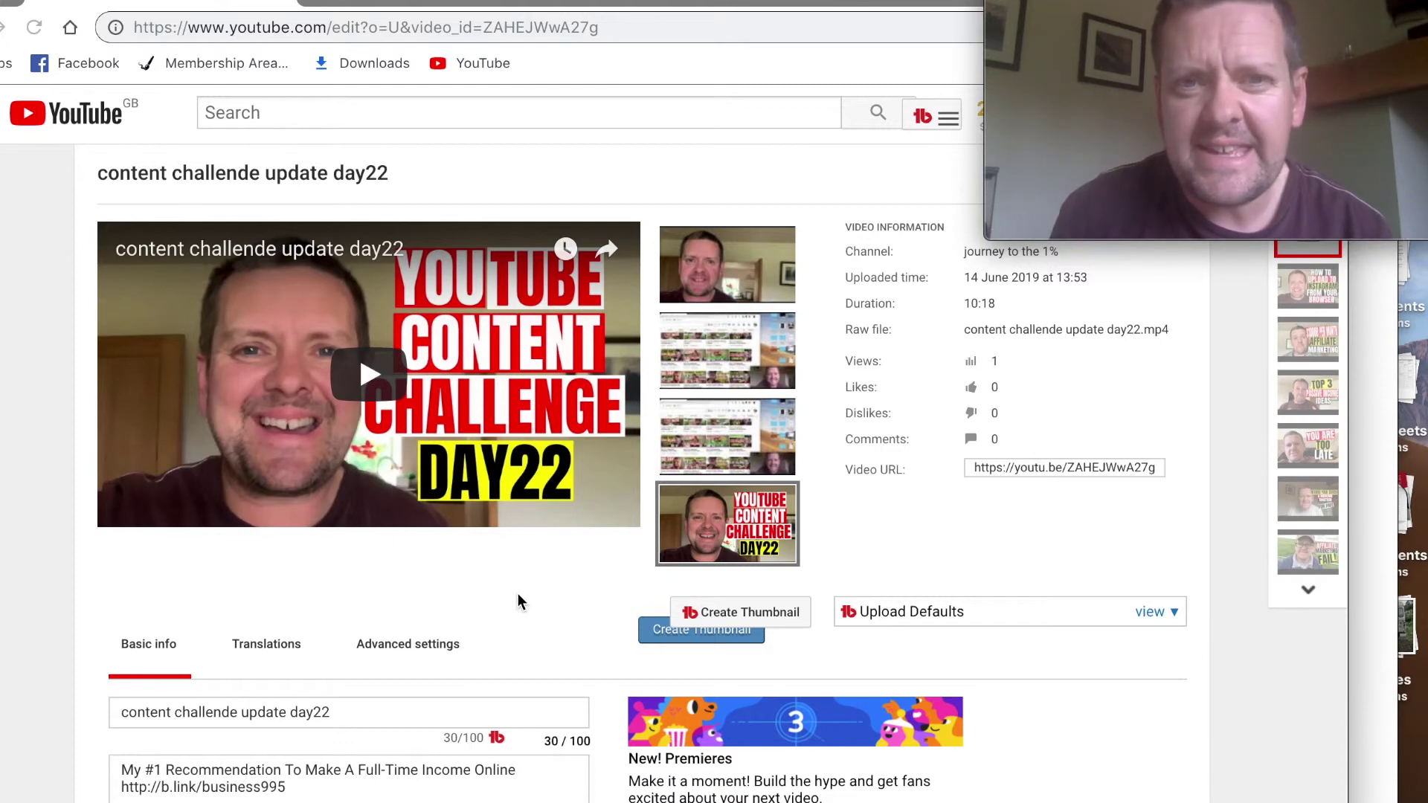
- Review the video's edit page, examining the published thumbnail, recommended tags, best practices and SEO checklist
scroll(519, 599, "down", 1)
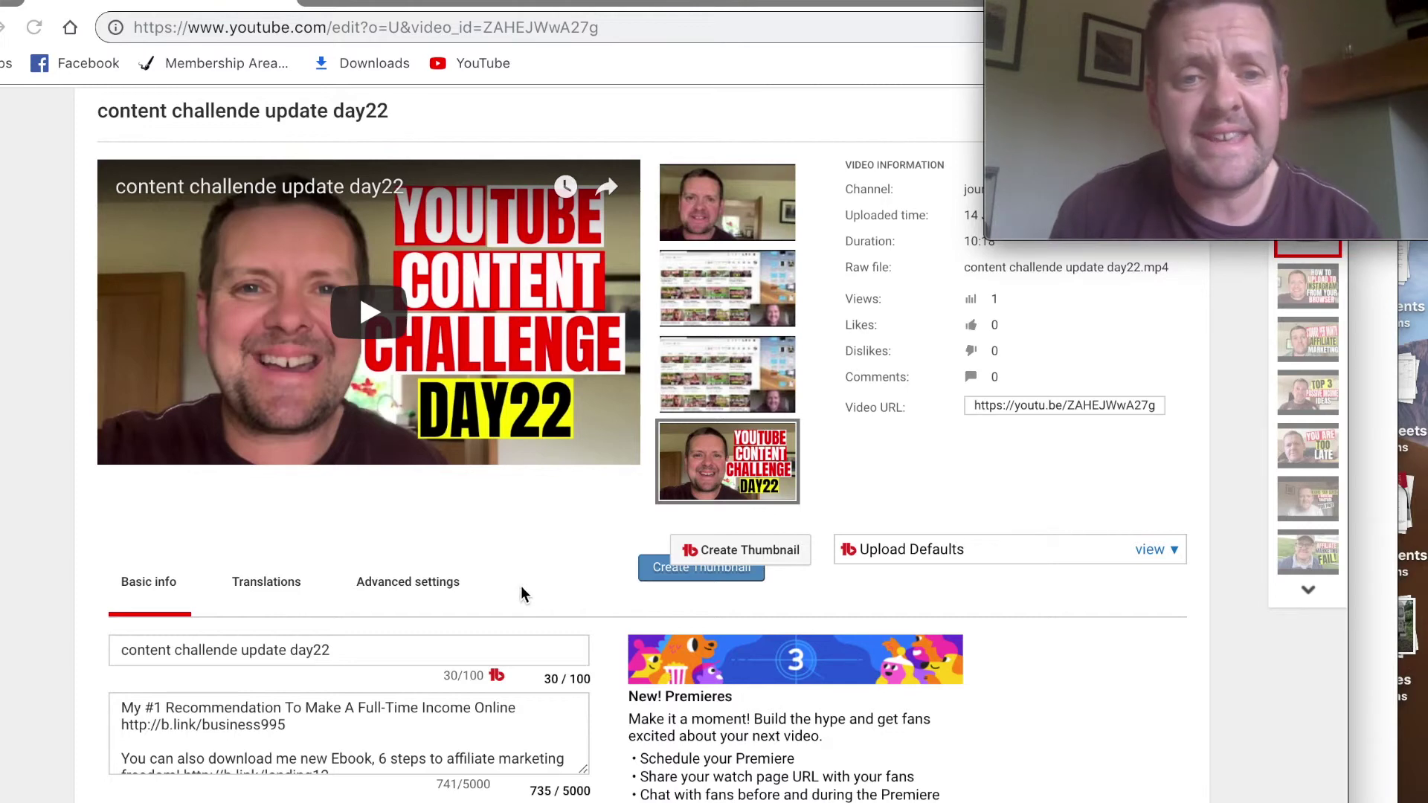
scroll(523, 594, "up", 3)
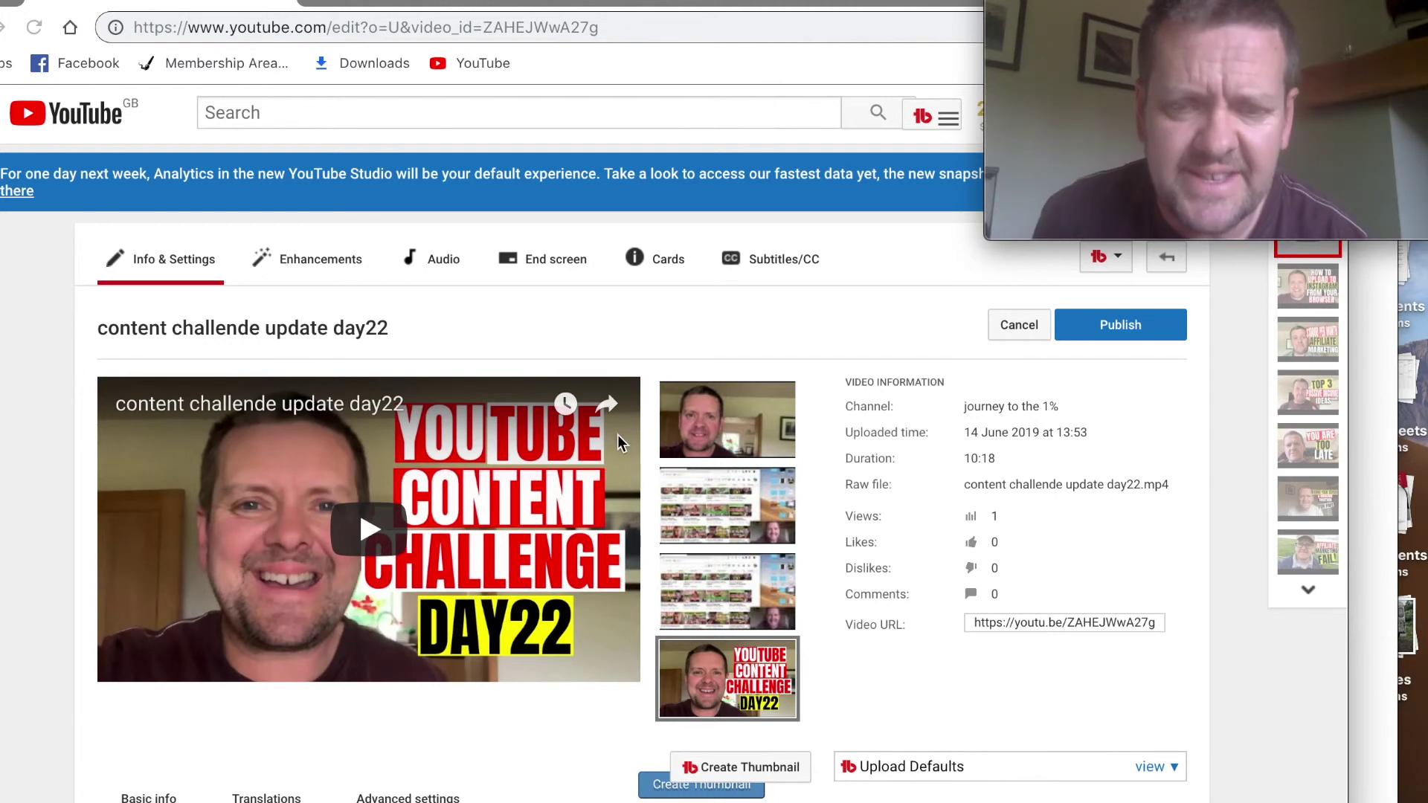
scroll(891, 418, "down", 10)
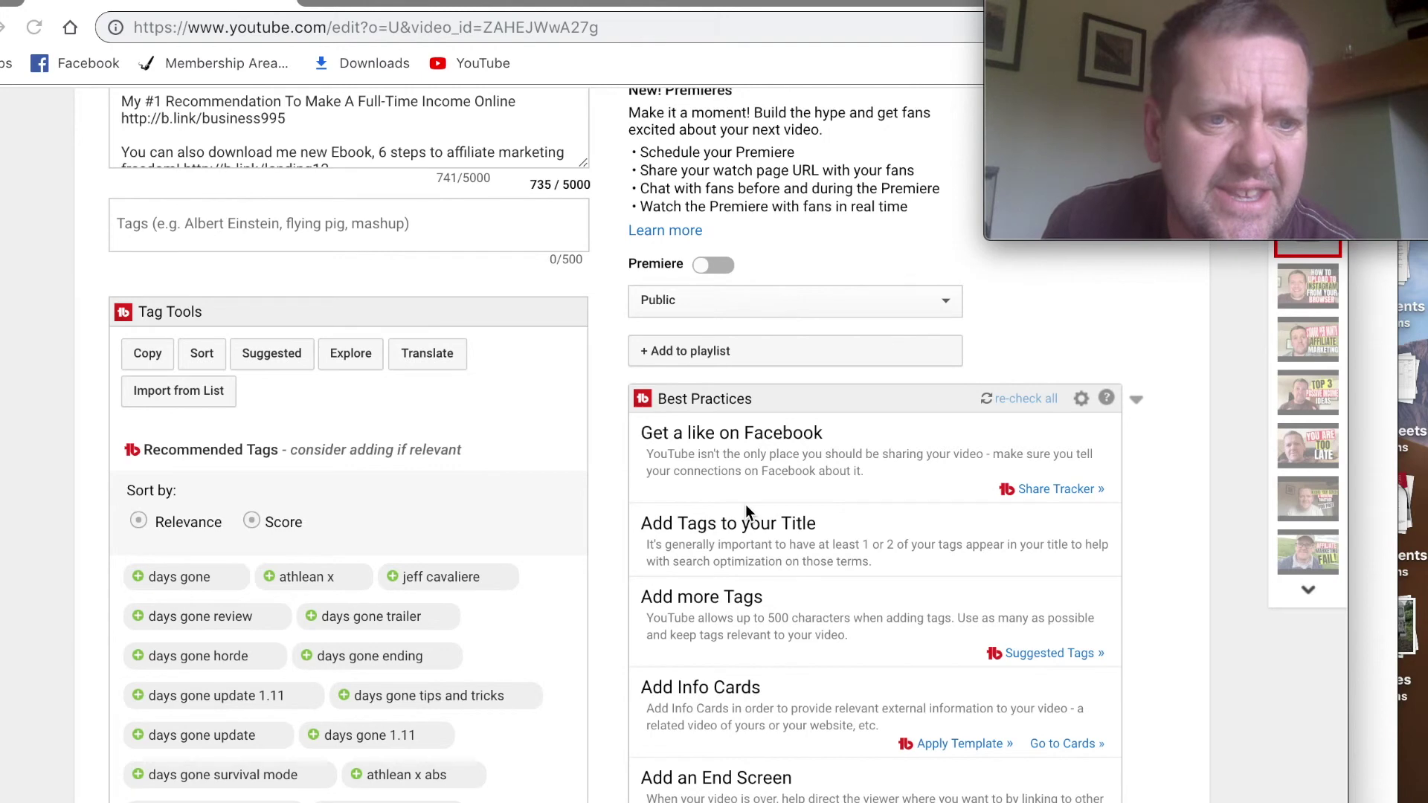
scroll(746, 504, "down", 1)
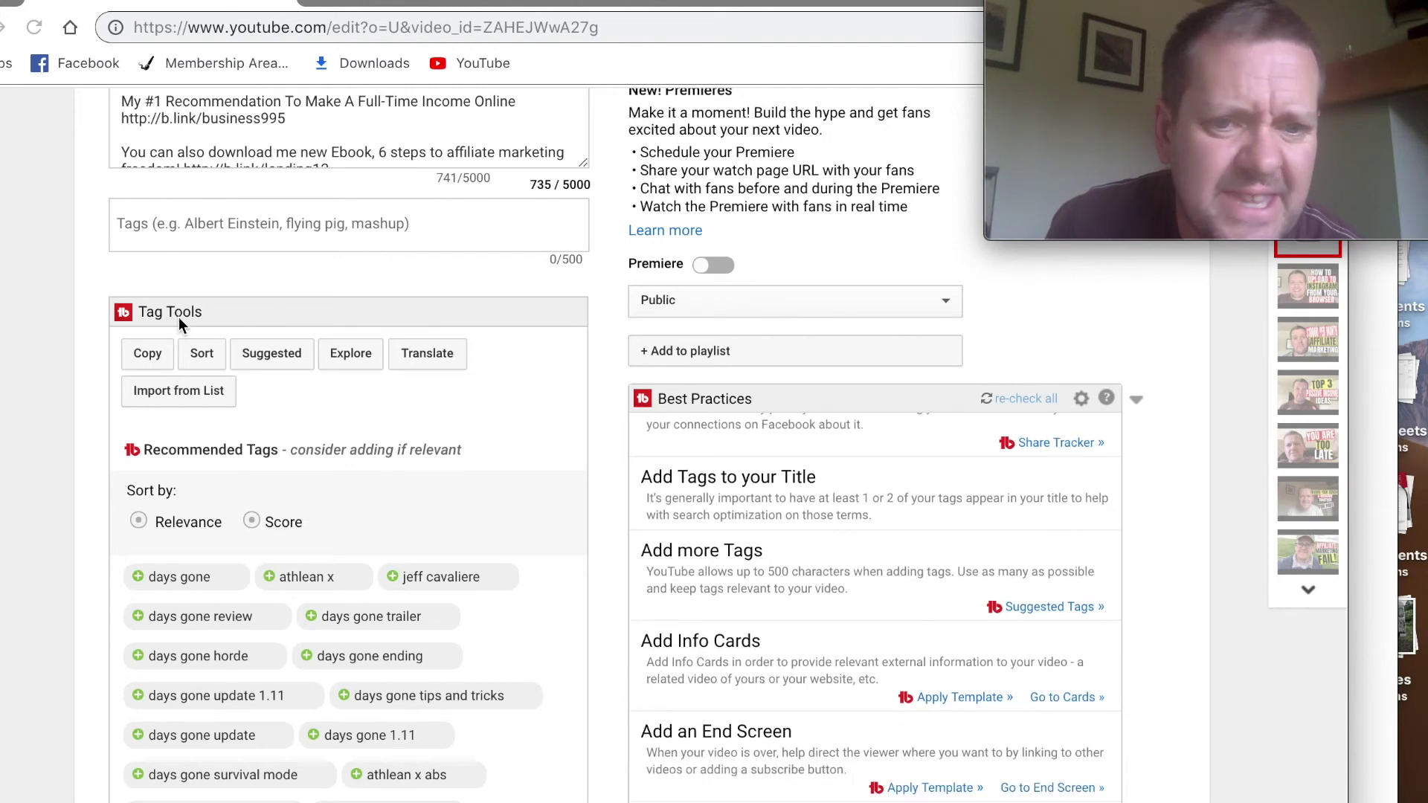
scroll(651, 474, "down", 4)
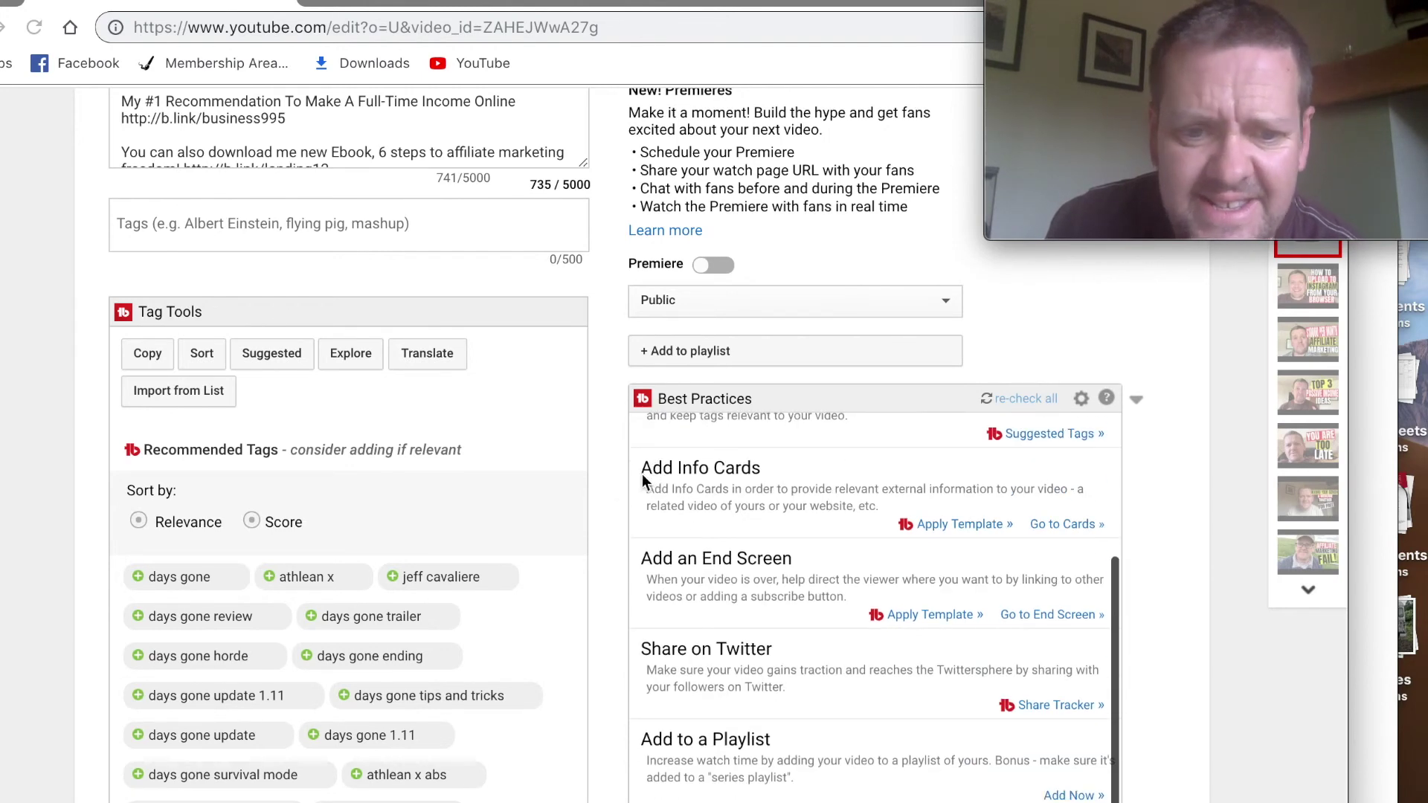
scroll(604, 506, "down", 9)
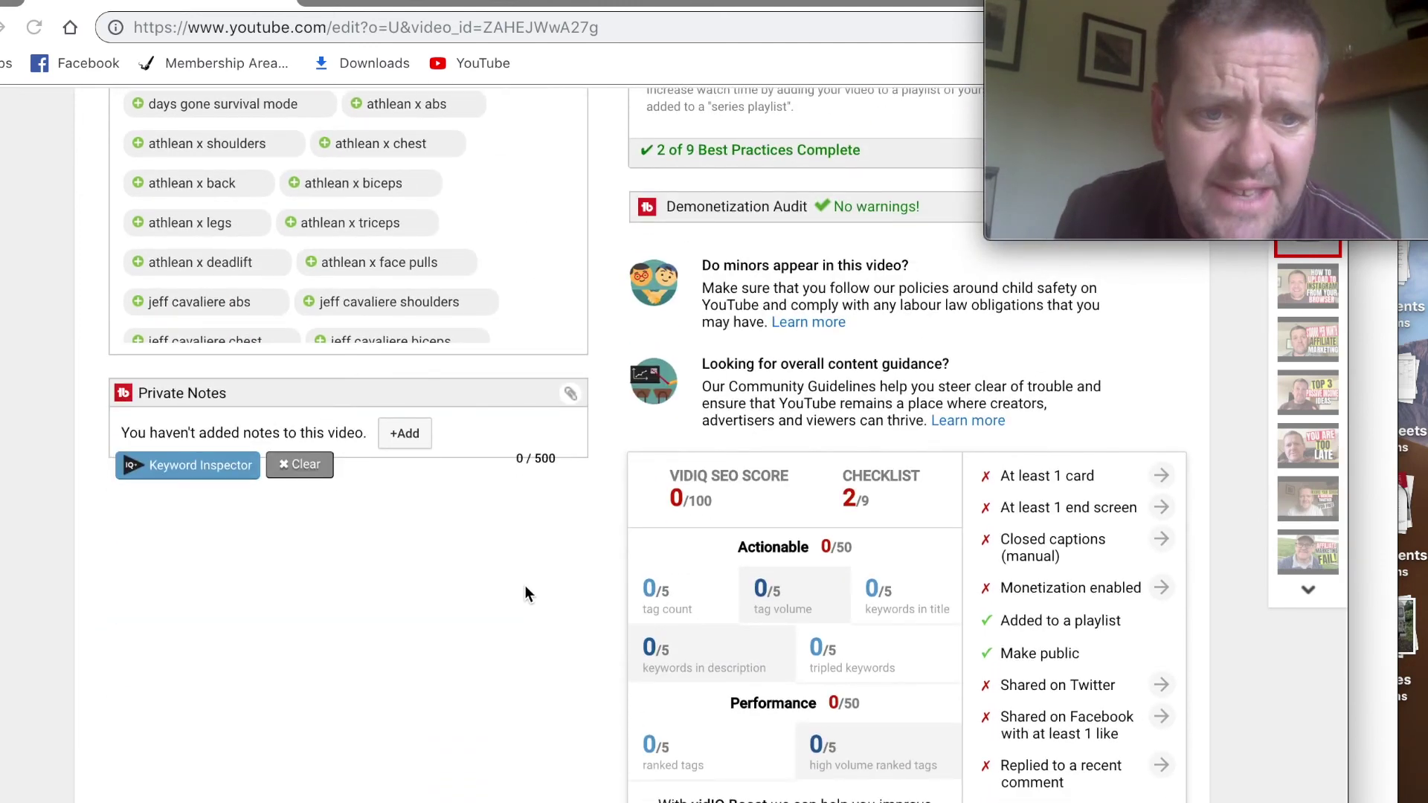
scroll(525, 593, "up", 5)
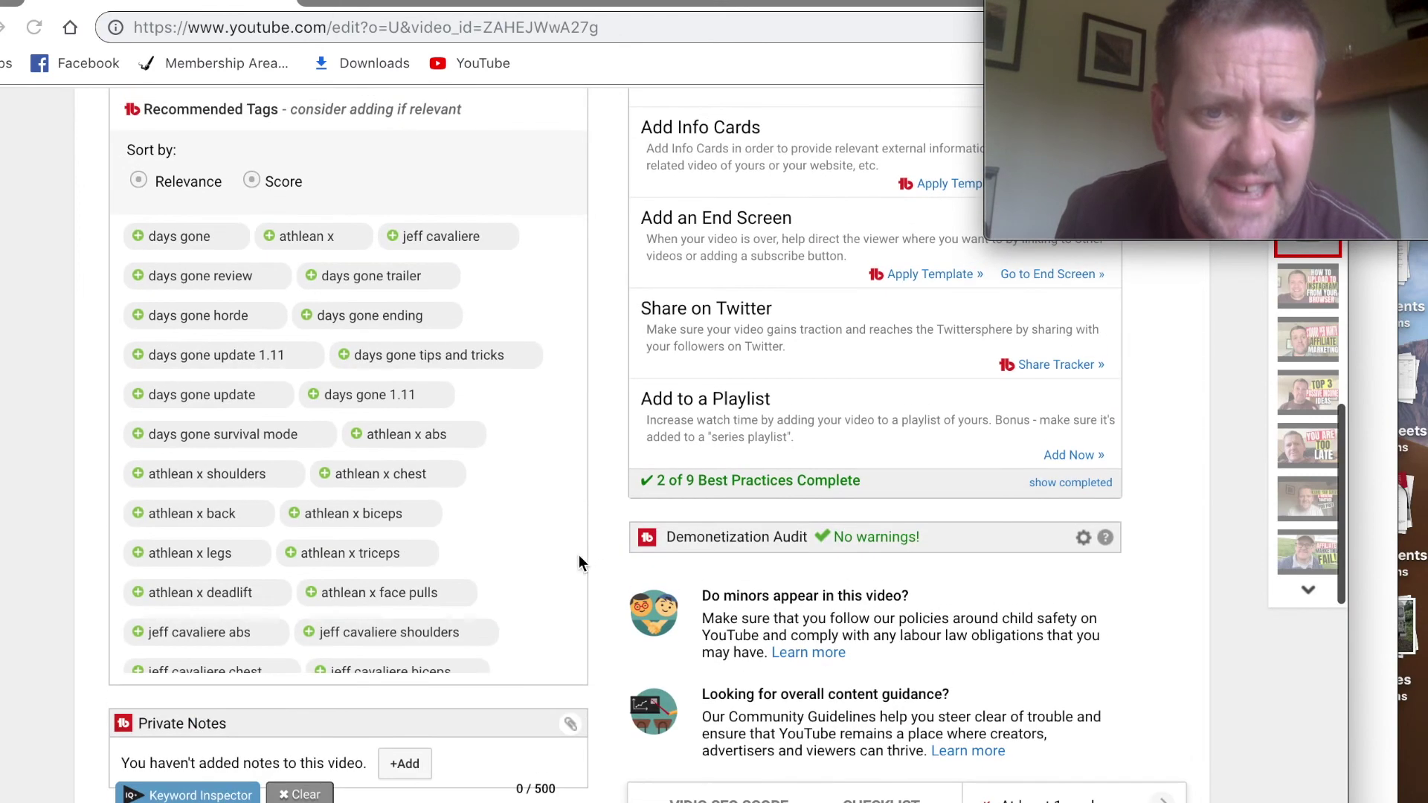
scroll(612, 548, "up", 2)
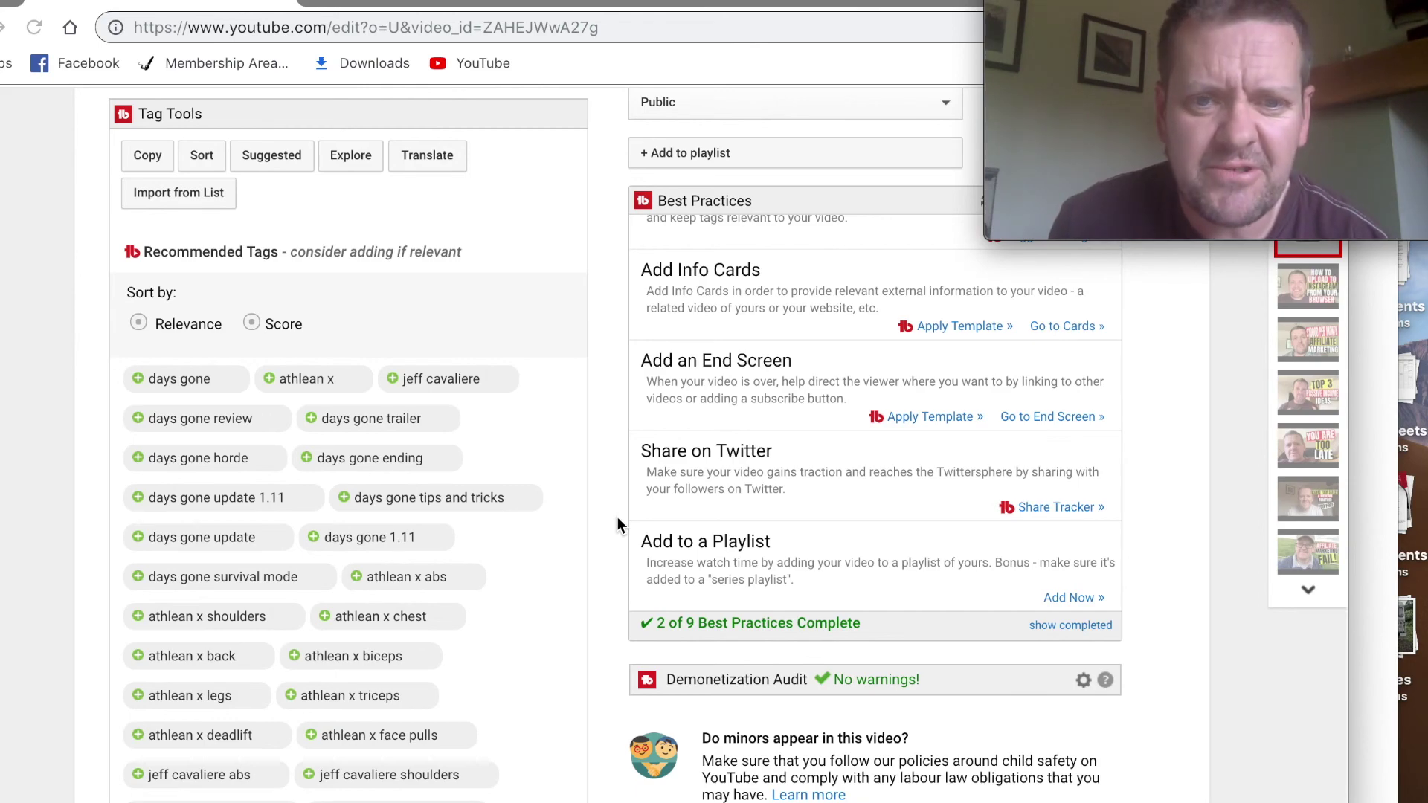
scroll(611, 515, "down", 4)
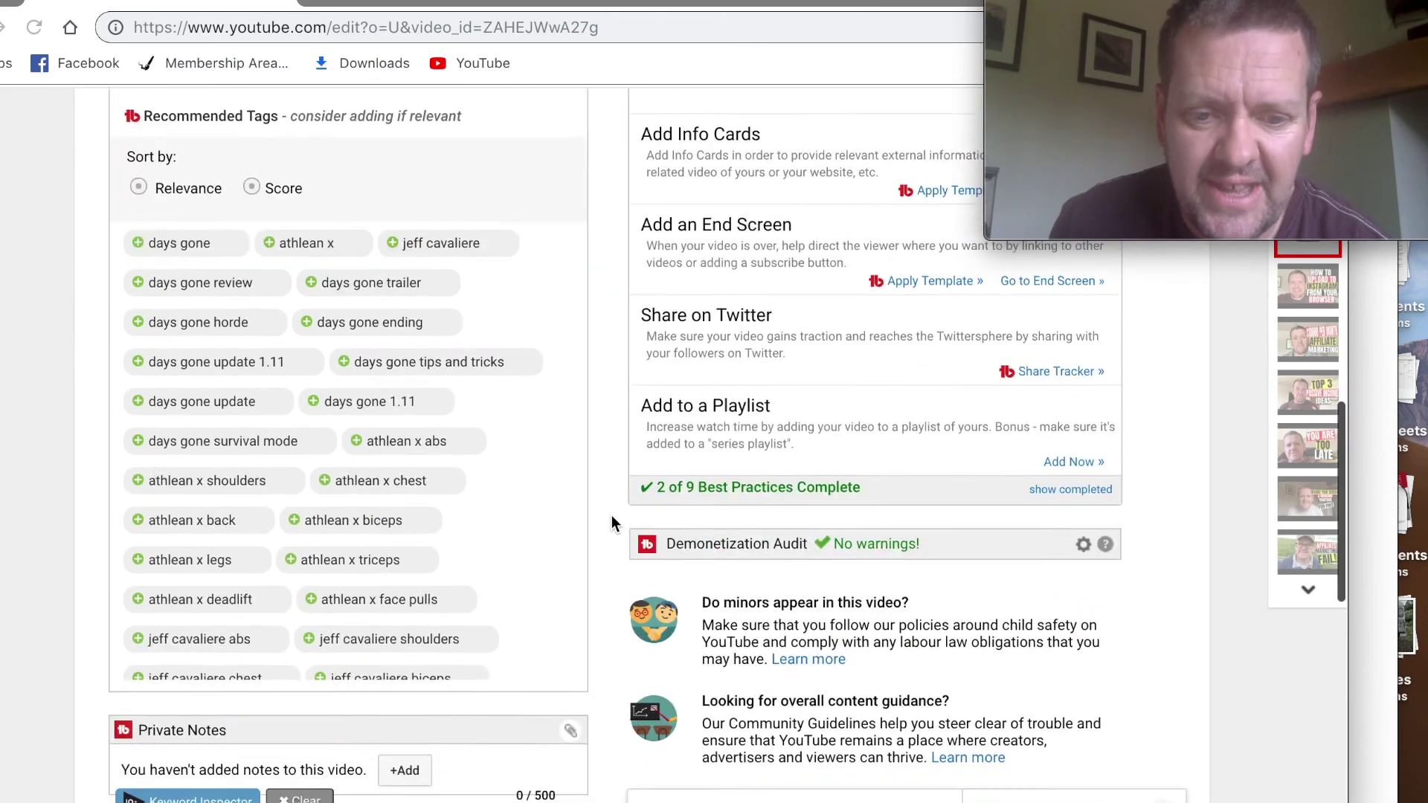
scroll(612, 515, "up", 15)
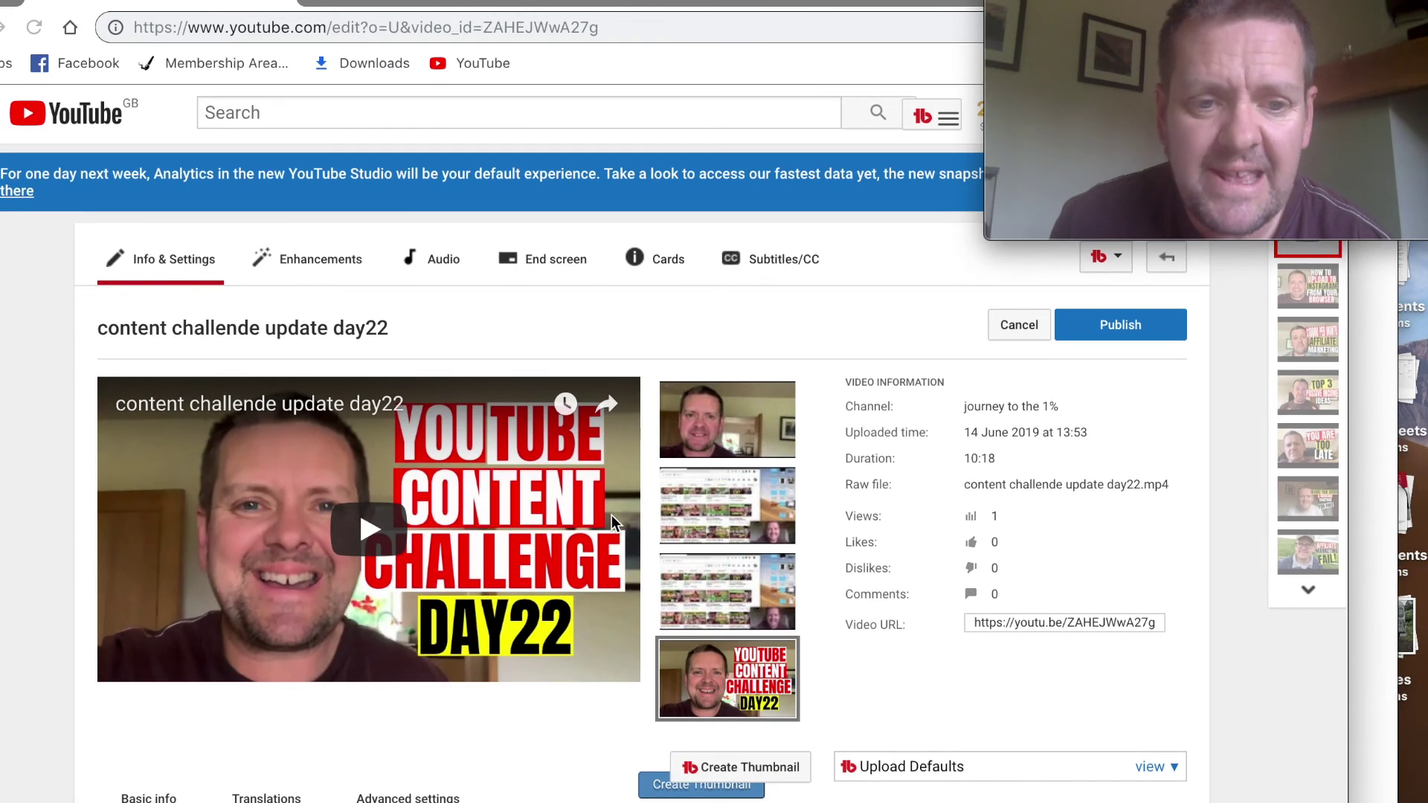